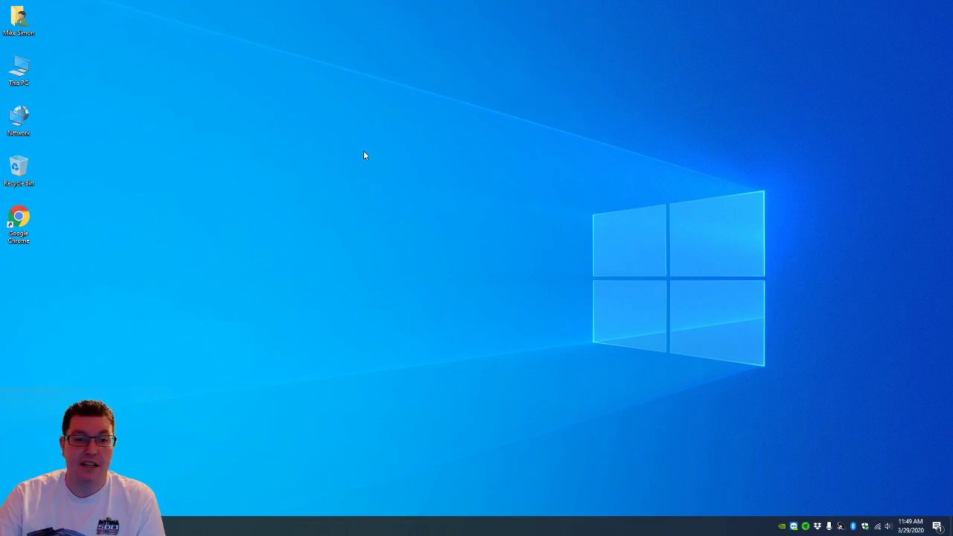
Launch Autodesk Fusion 360 from the Start menu by searching 'fu' and maximize its window
left_click(12, 526)
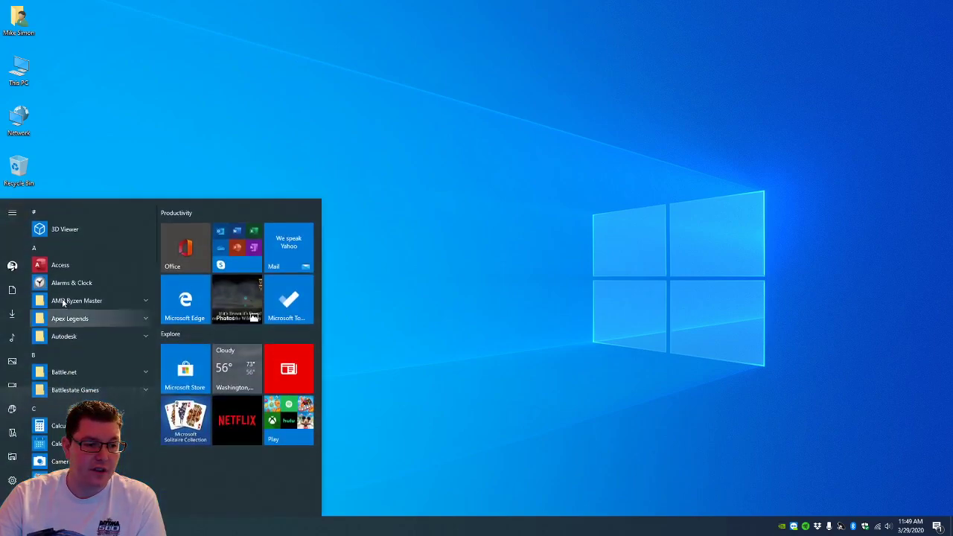
type("fu")
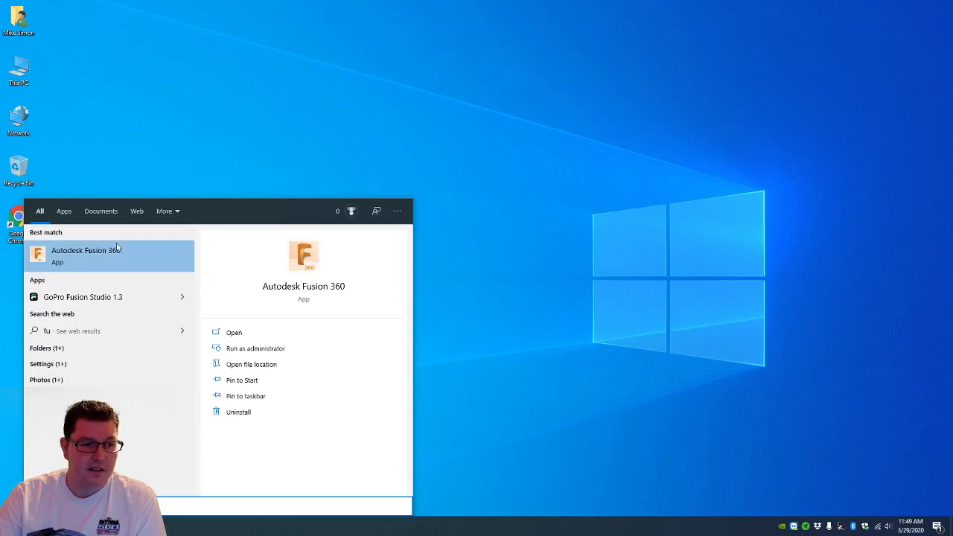
left_click(117, 254)
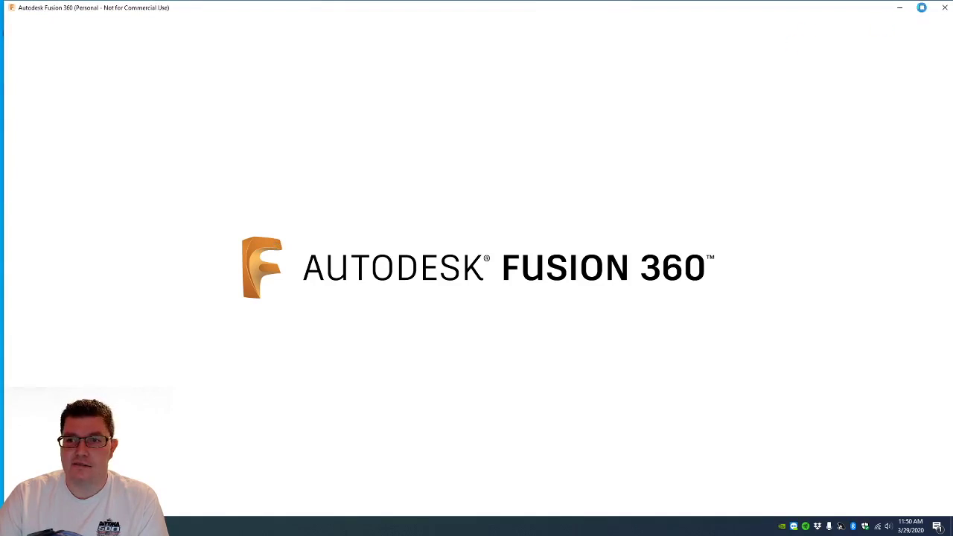
left_click(922, 9)
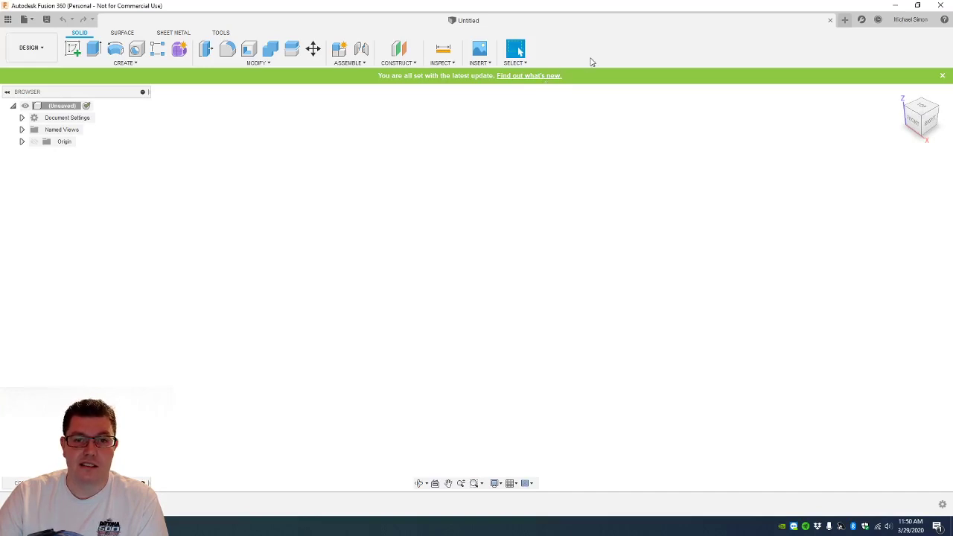
Create a 1.20 × 0.75 in box, 0.10 in tall, on the front plane
left_click(941, 77)
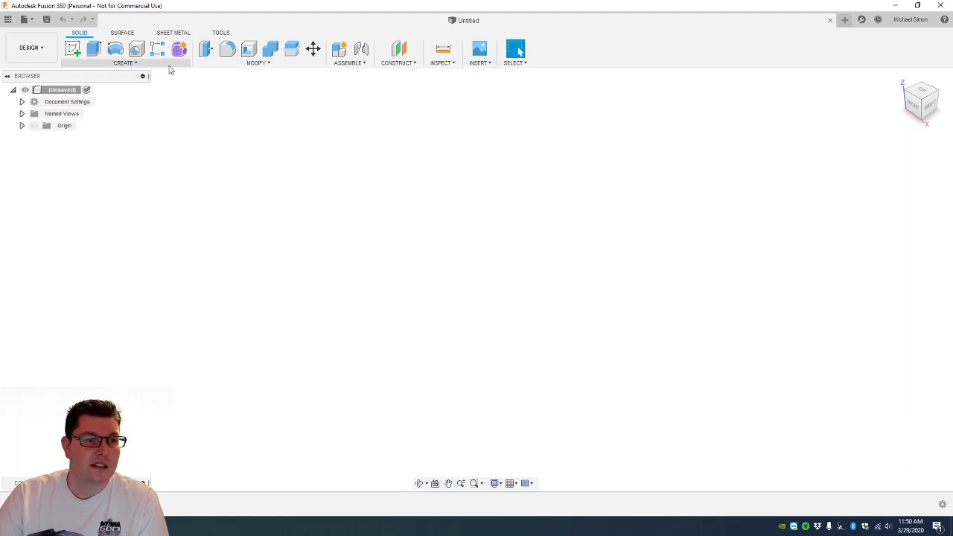
left_click(123, 65)
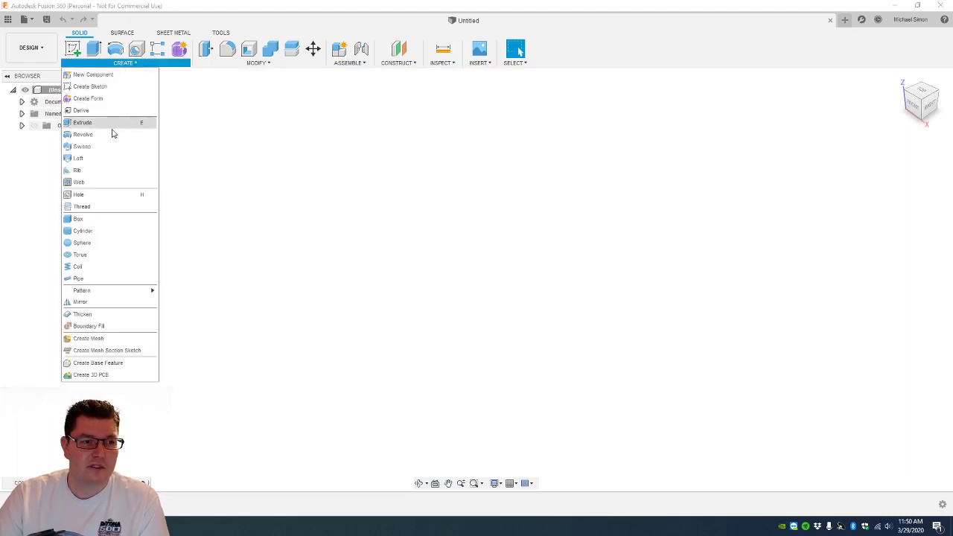
left_click(101, 218)
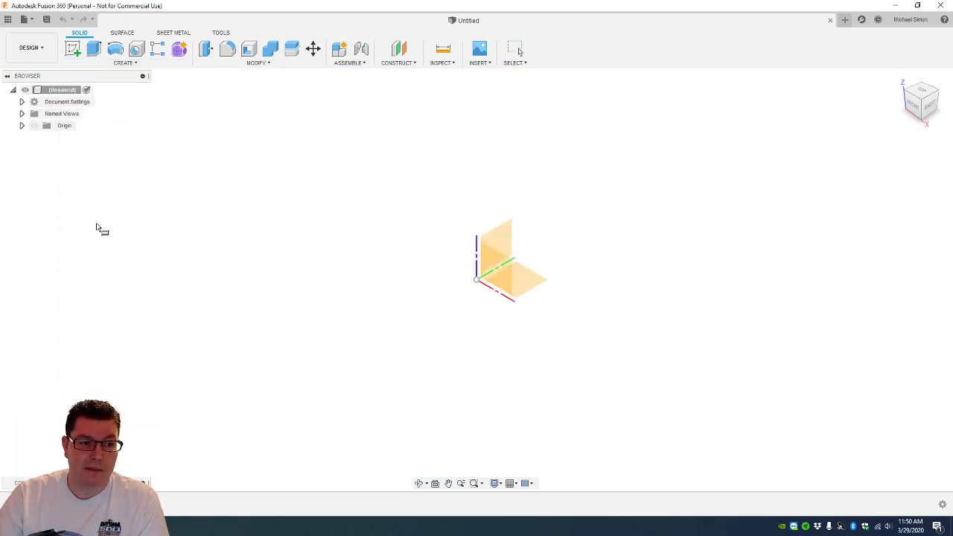
left_click(921, 104)
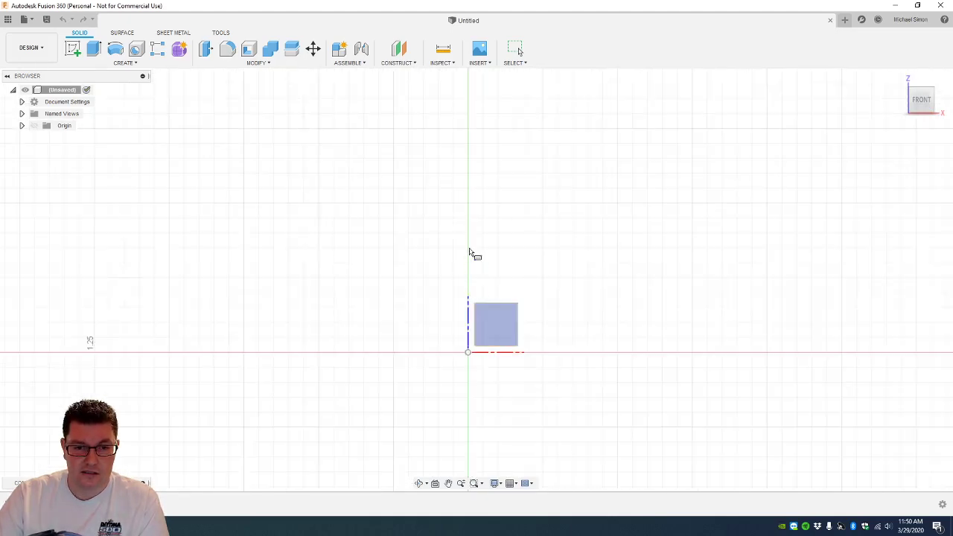
left_click(498, 268)
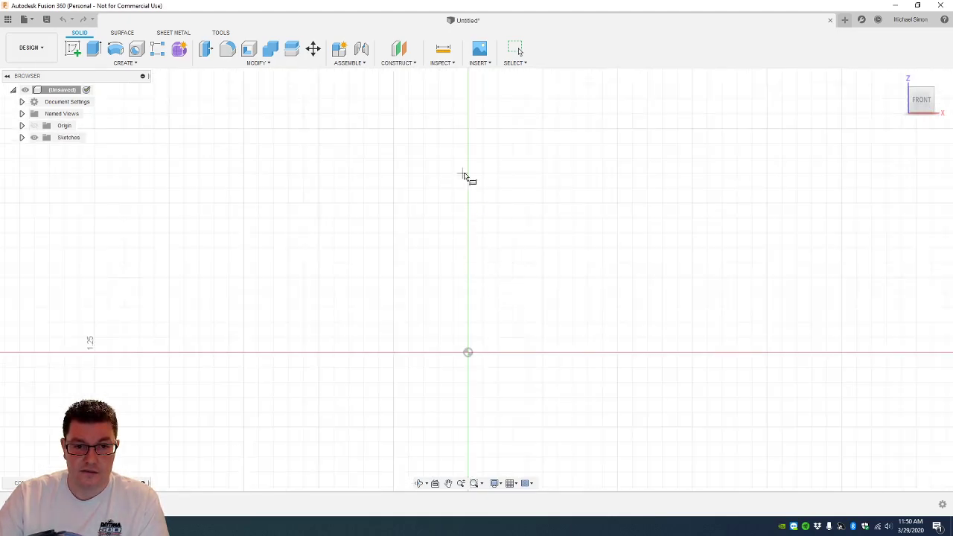
left_click(468, 128)
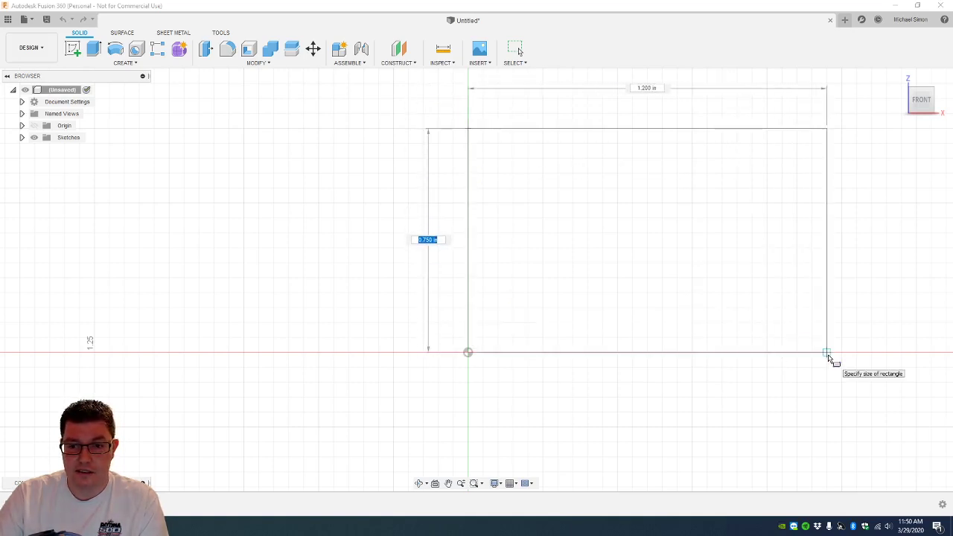
left_click(828, 351)
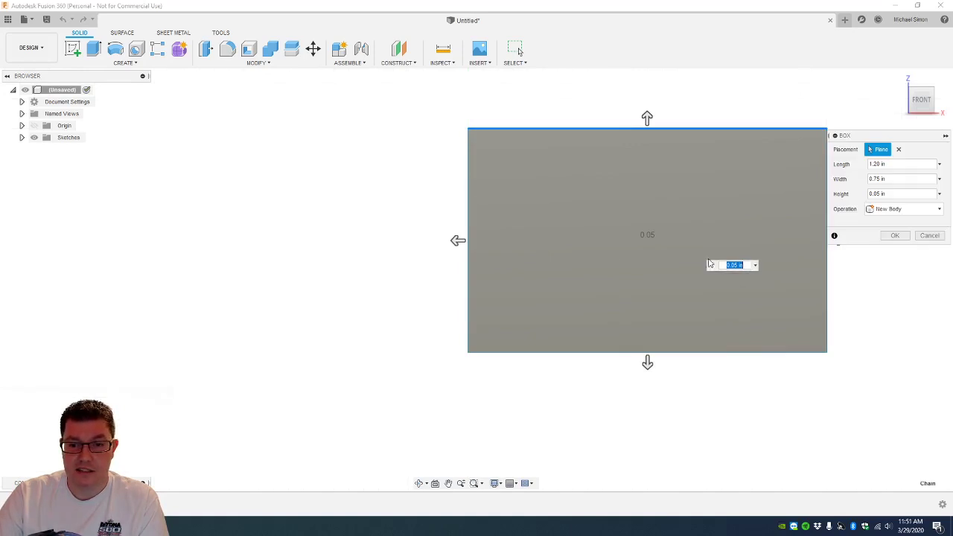
type(".10")
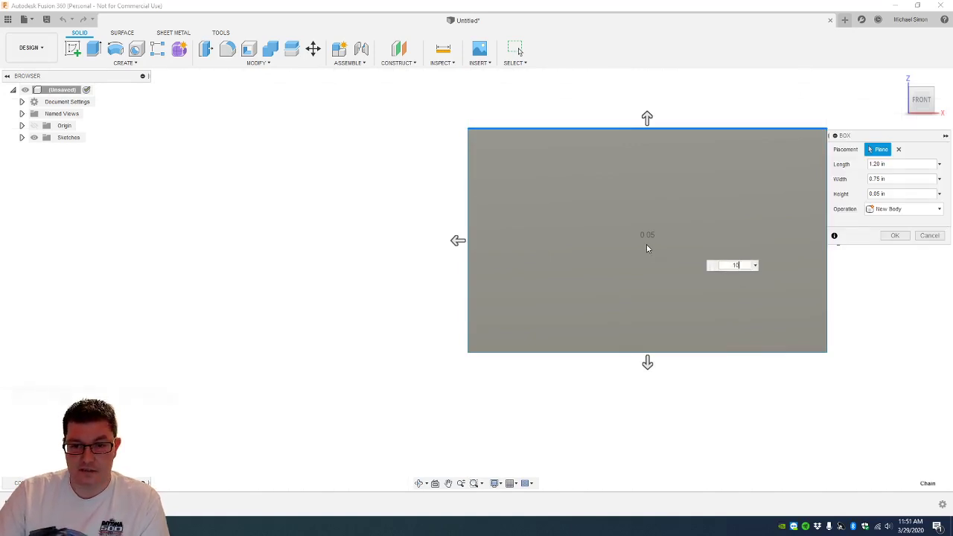
key("Return")
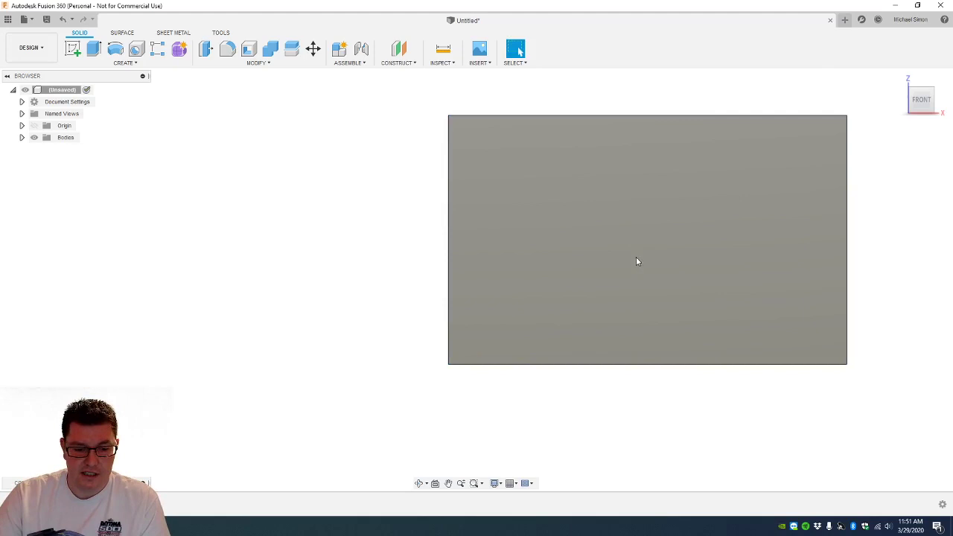
Orbit to an angled view of the plate and select its top face
middle_click_drag(636, 262, 660, 261, "shift")
scroll(470, 221, "down", 2)
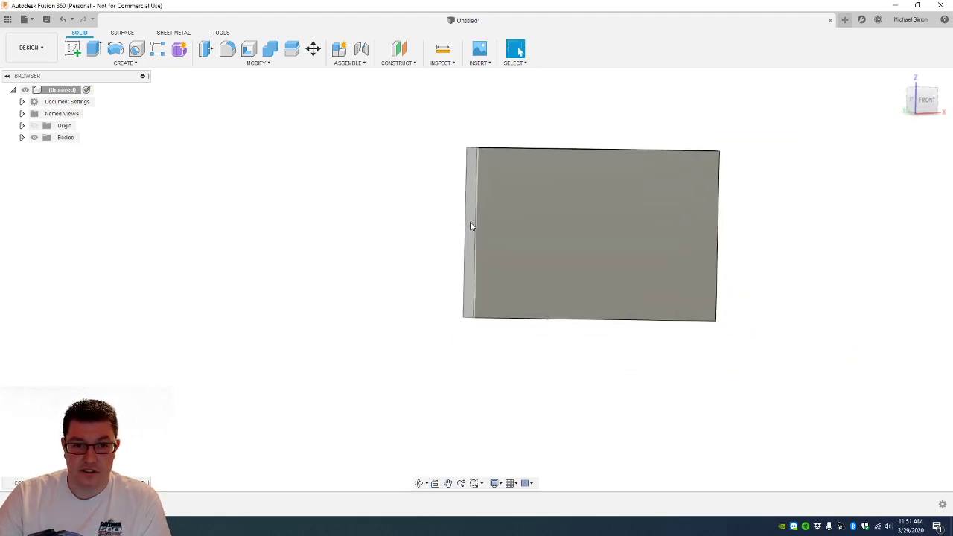
scroll(471, 230, "up", 5)
scroll(471, 234, "down", 5)
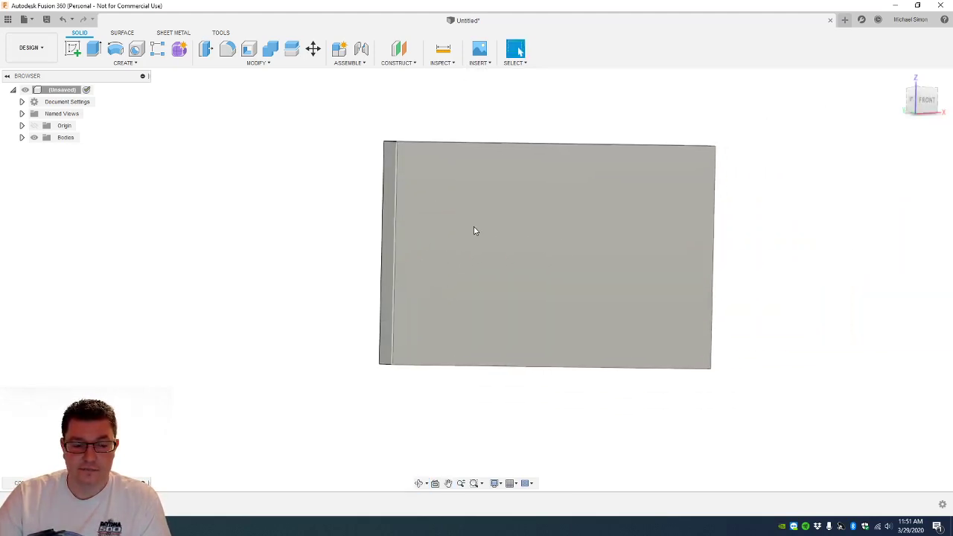
middle_click_drag(461, 240, 477, 261, "shift")
left_click(446, 196)
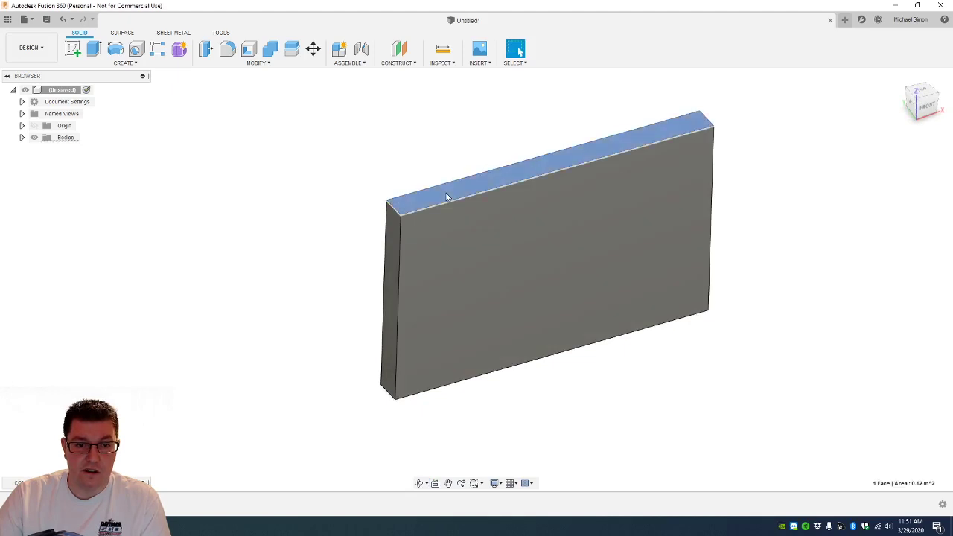
Press Pull the plate's top face out to 2 in
right_click(447, 195)
left_click(479, 184)
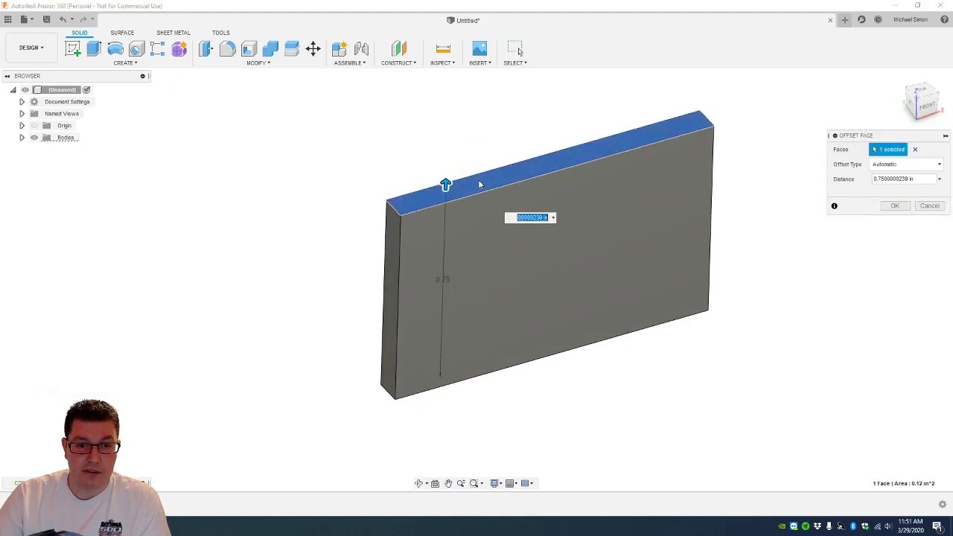
type("2")
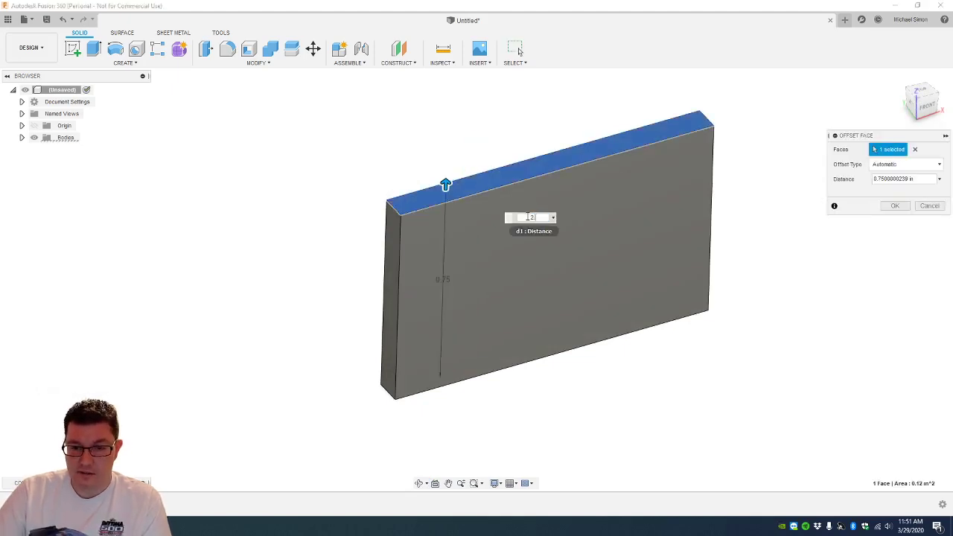
key("Return")
scroll(527, 221, "up", 1)
scroll(506, 236, "down", 4)
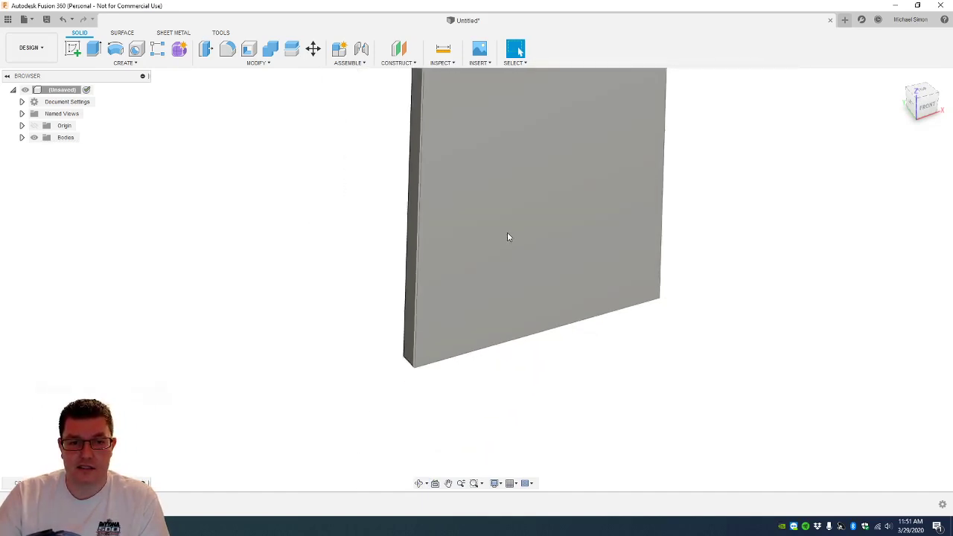
middle_click_drag(561, 206, 485, 221)
Press Pull the plate's side face out to 2 in
right_click(593, 206)
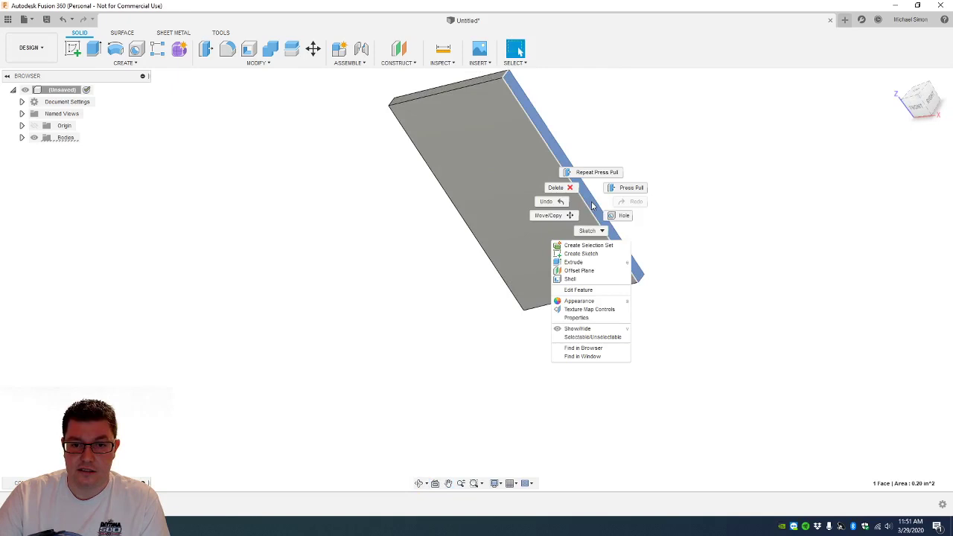
left_click(629, 189)
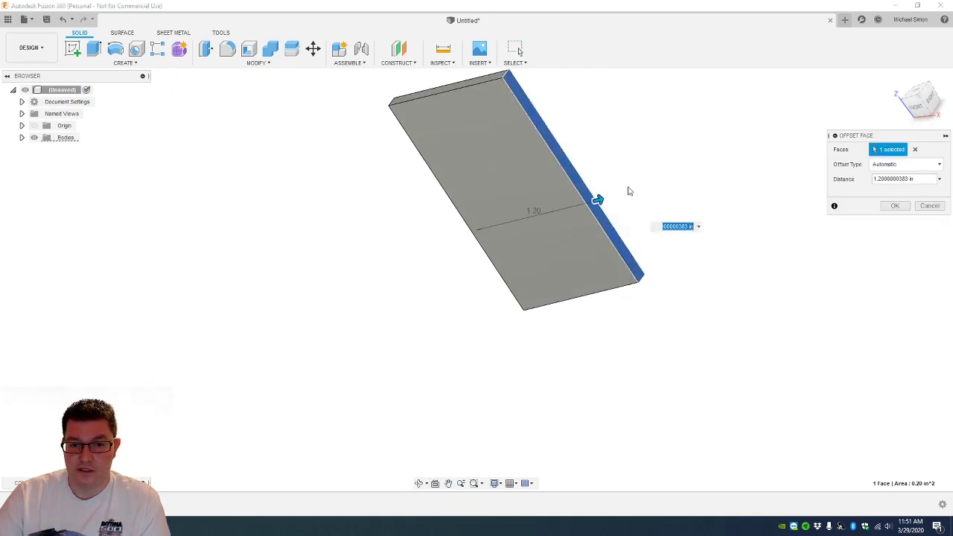
type("2")
key("Return")
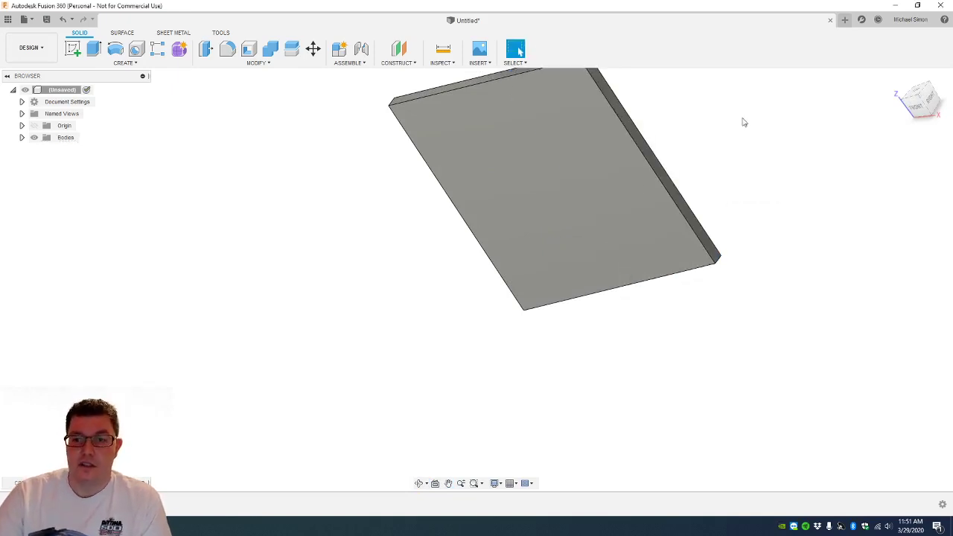
From the home view, Press Pull the front face to thicken the plate by 2.0 in
left_click(900, 77)
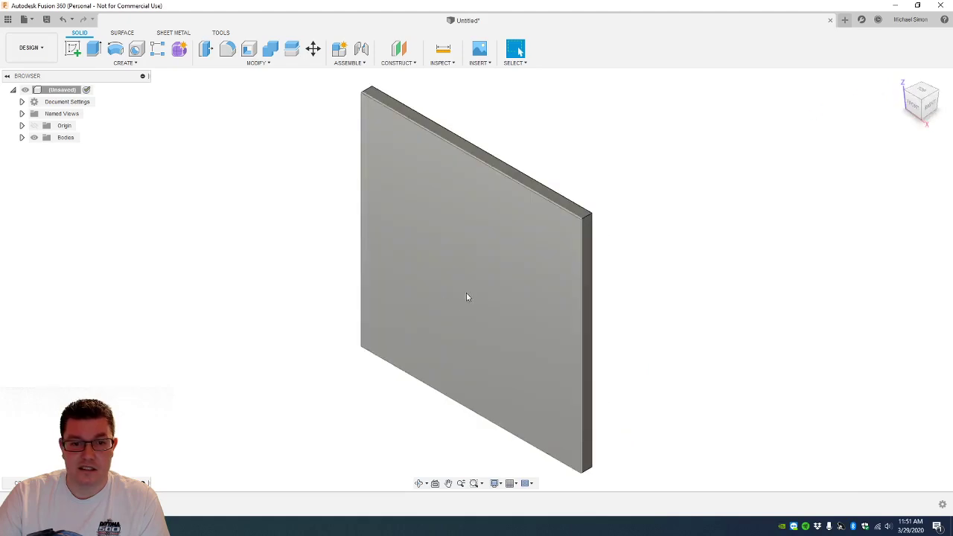
left_click(505, 253)
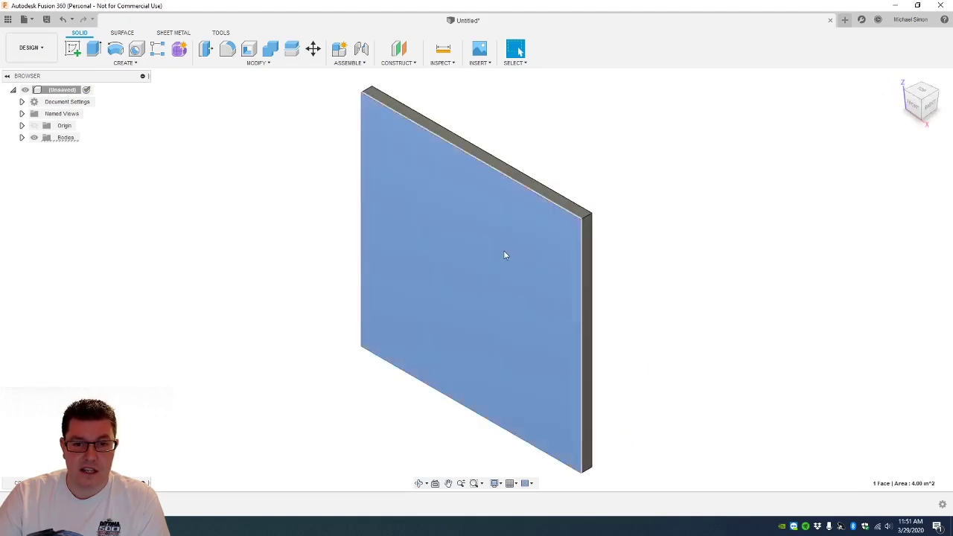
right_click(505, 247)
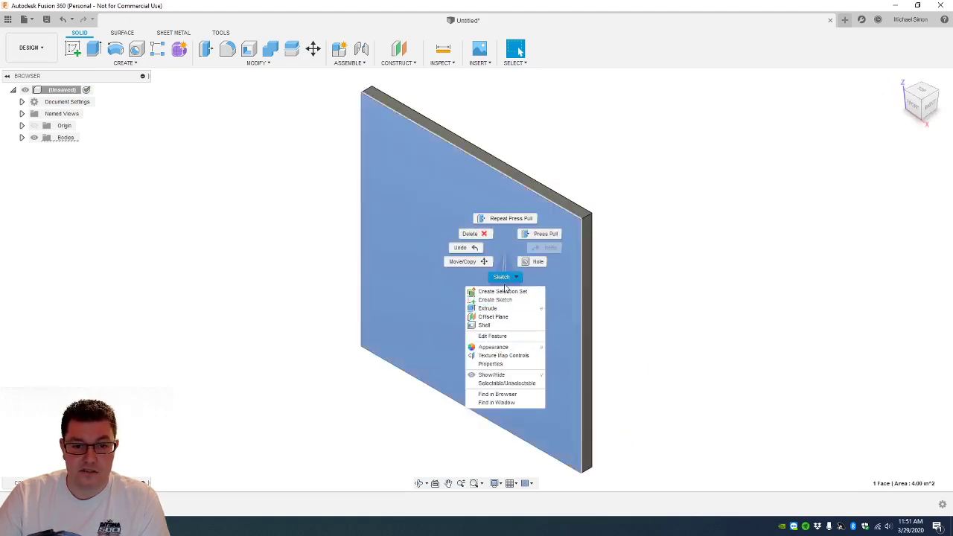
left_click(543, 233)
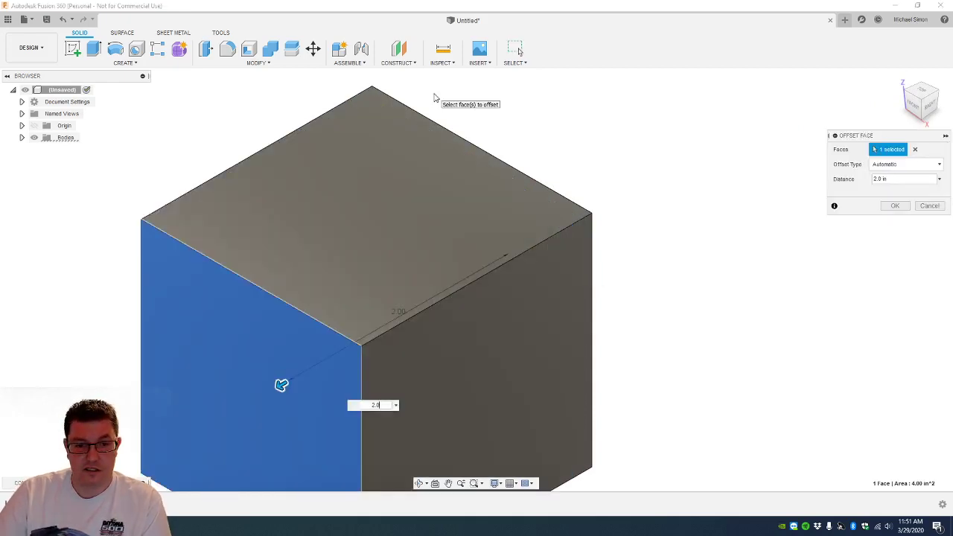
key("Return")
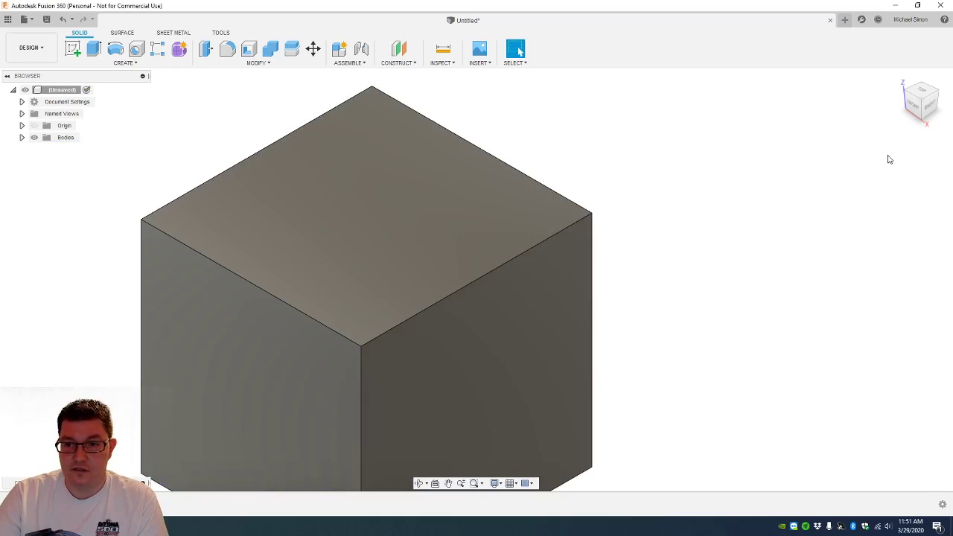
Shell the block with its top face removed, producing thick walls
left_click(900, 80)
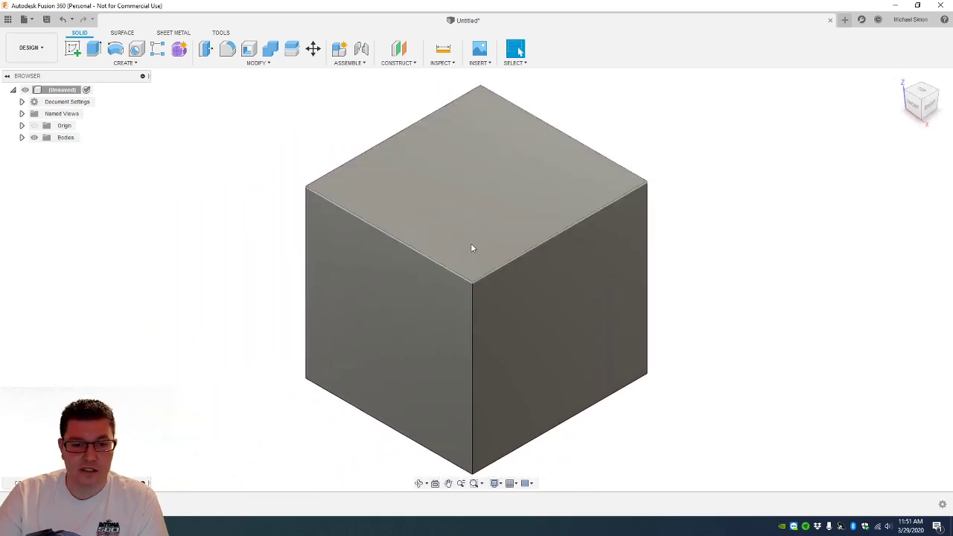
left_click(470, 215)
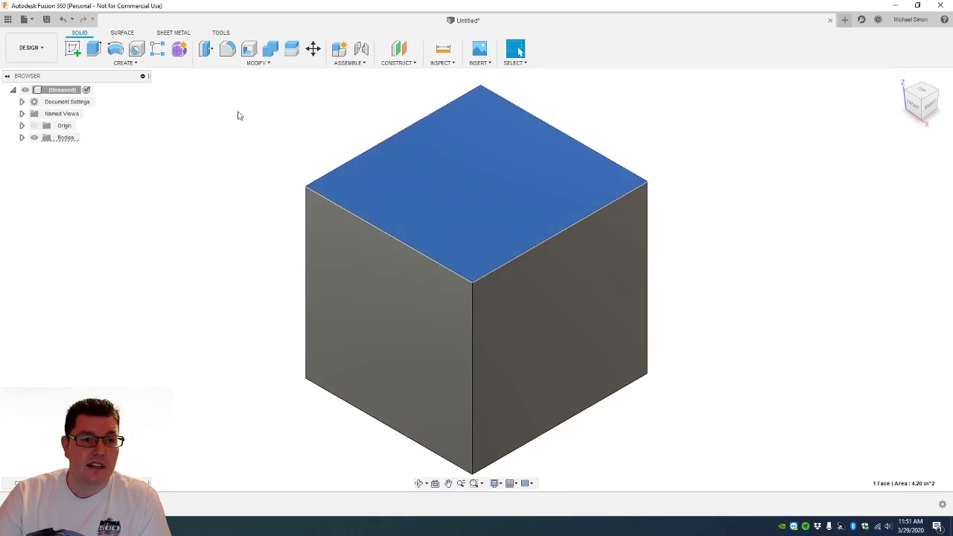
left_click(250, 50)
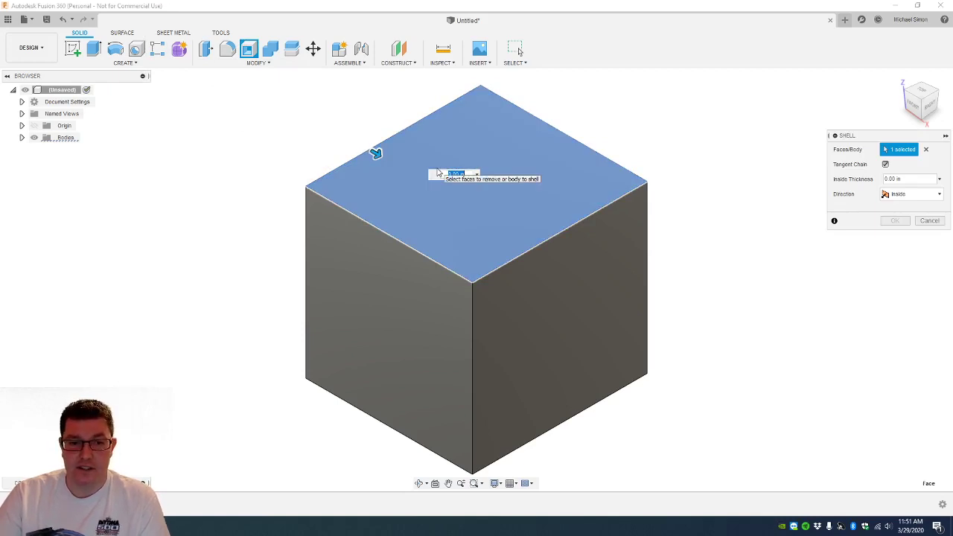
key("Return")
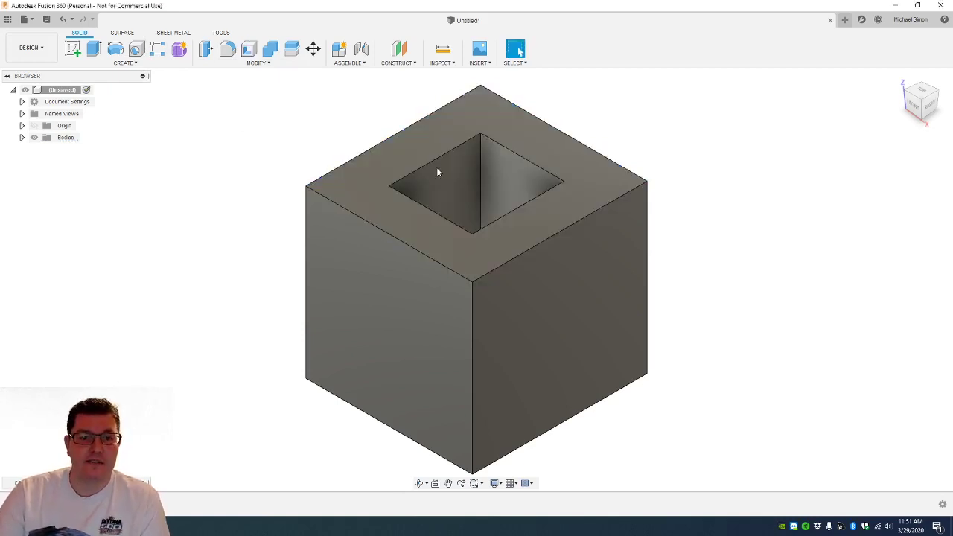
Undo the thick-walled shell and redo it on the top face with thinner walls
left_click(420, 152)
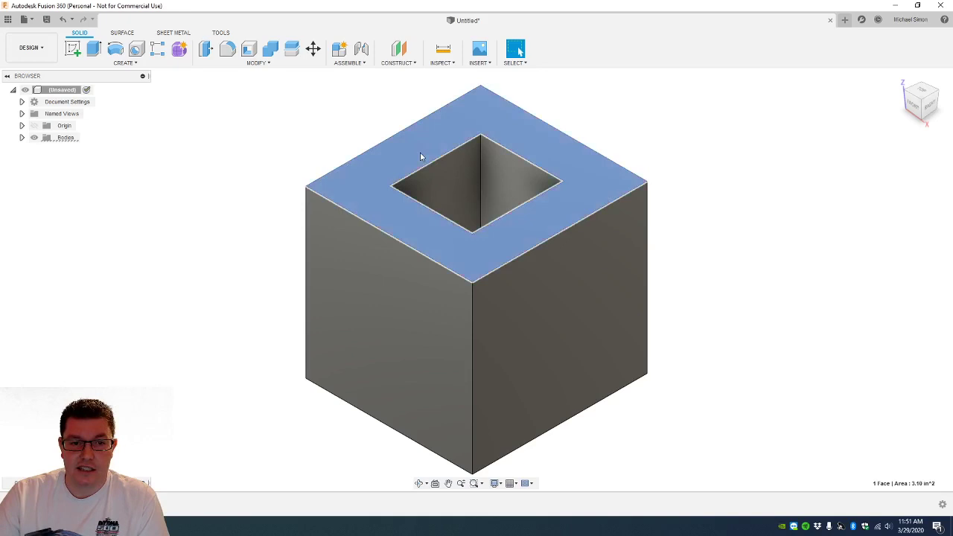
left_click(433, 171)
left_click(431, 163)
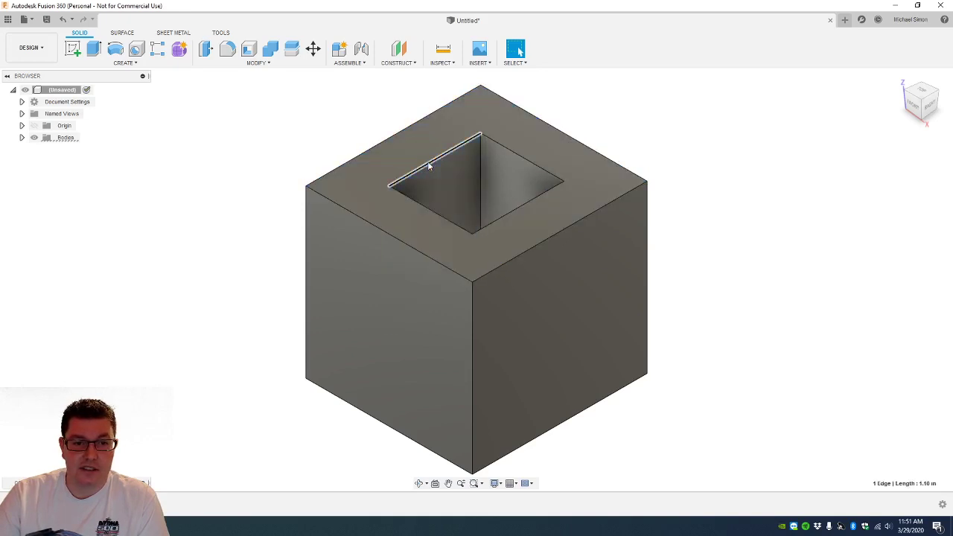
left_click(70, 21)
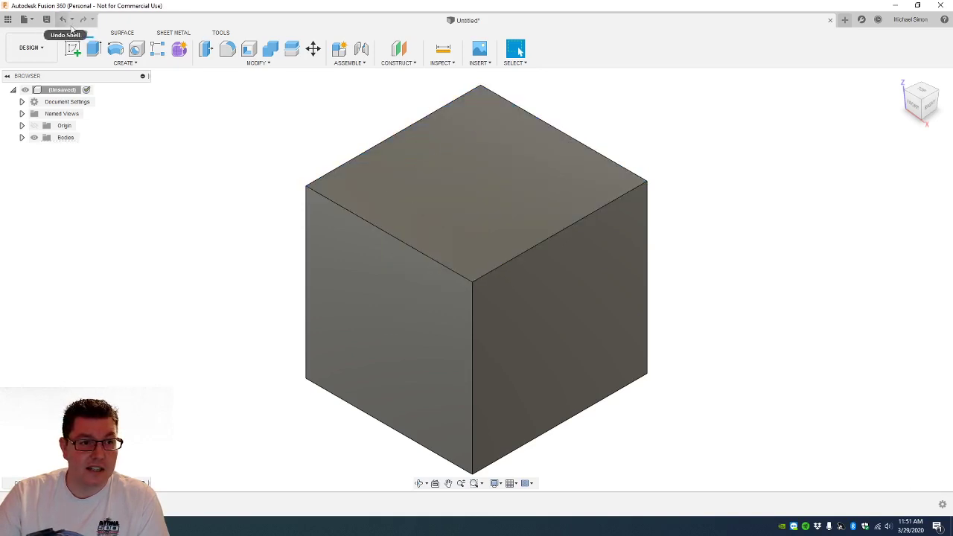
left_click(248, 48)
left_click(504, 180)
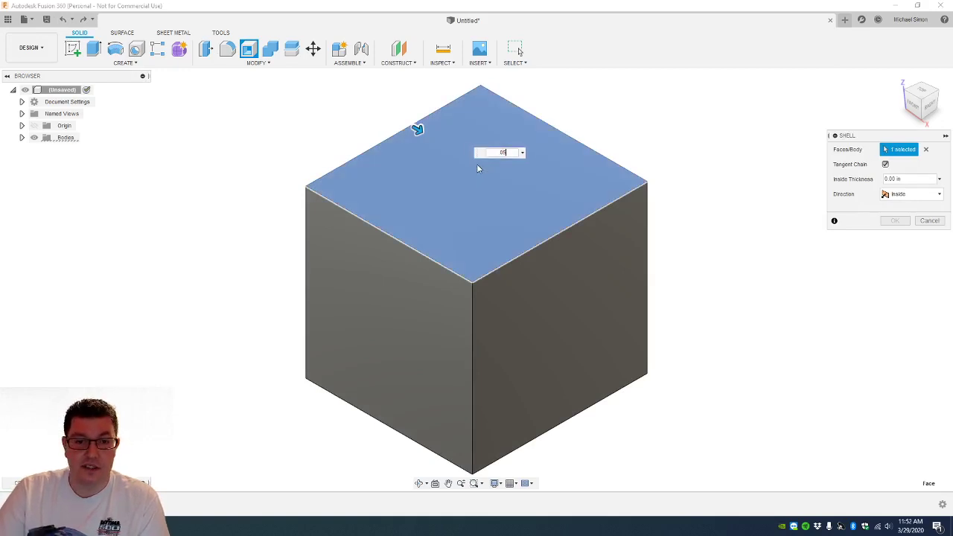
key("Return")
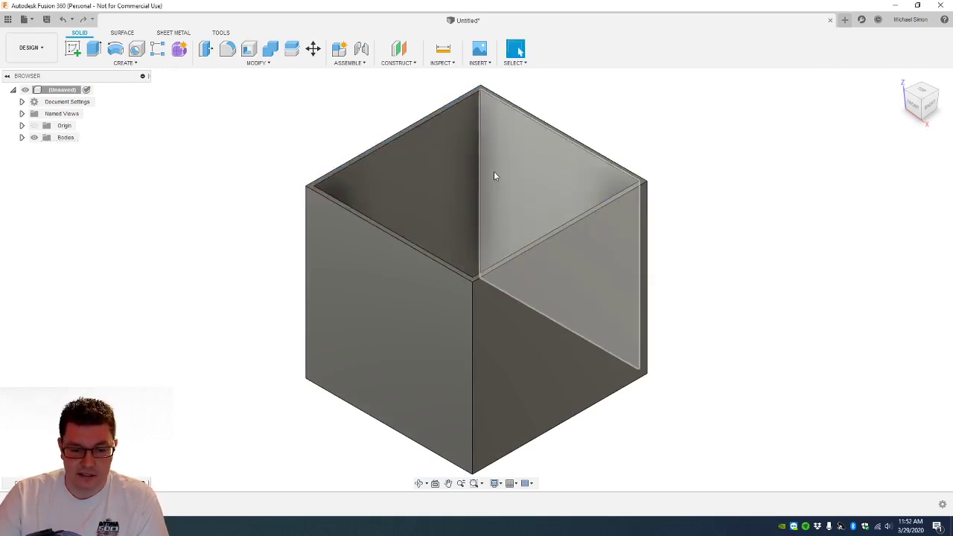
Inspect the hollow box, then switch to the Front view and select its front face
middle_click_drag(502, 181, 488, 110, "shift")
key("Escape")
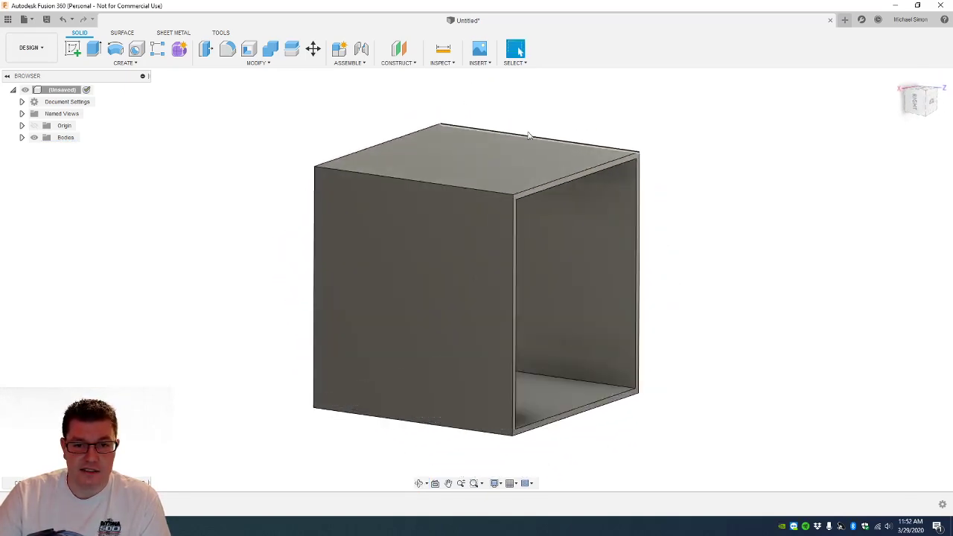
left_click(900, 79)
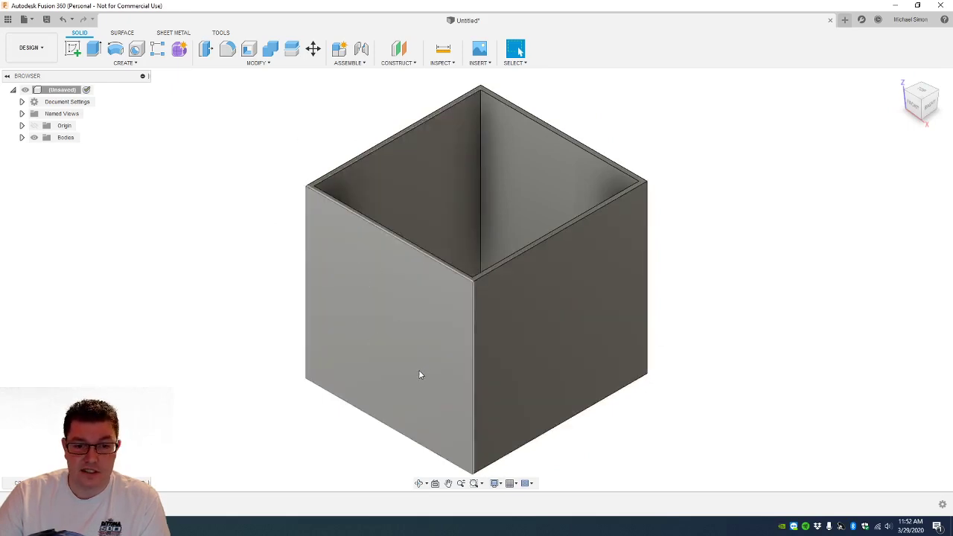
left_click(914, 111)
left_click(433, 264)
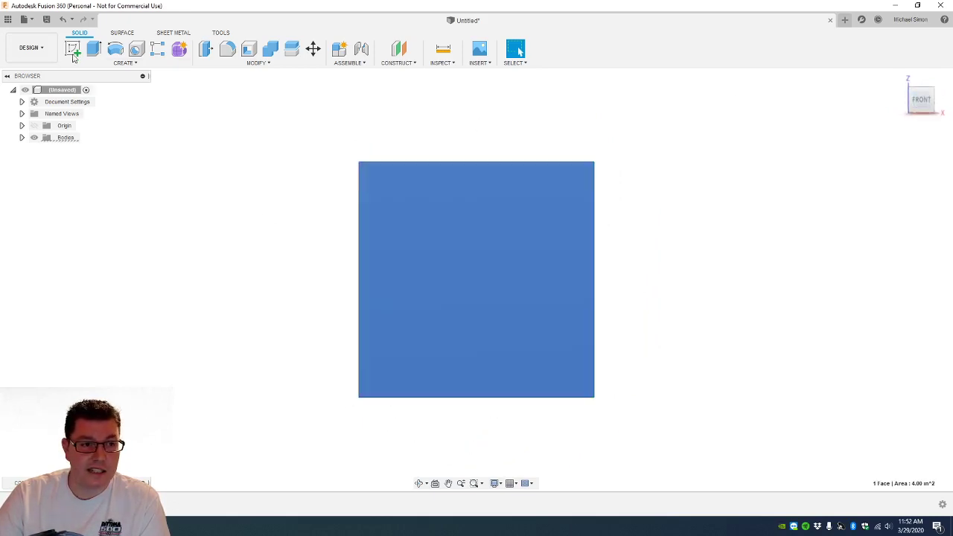
Start a sketch on the front face and add text reading 'You Tube'
left_click(73, 50)
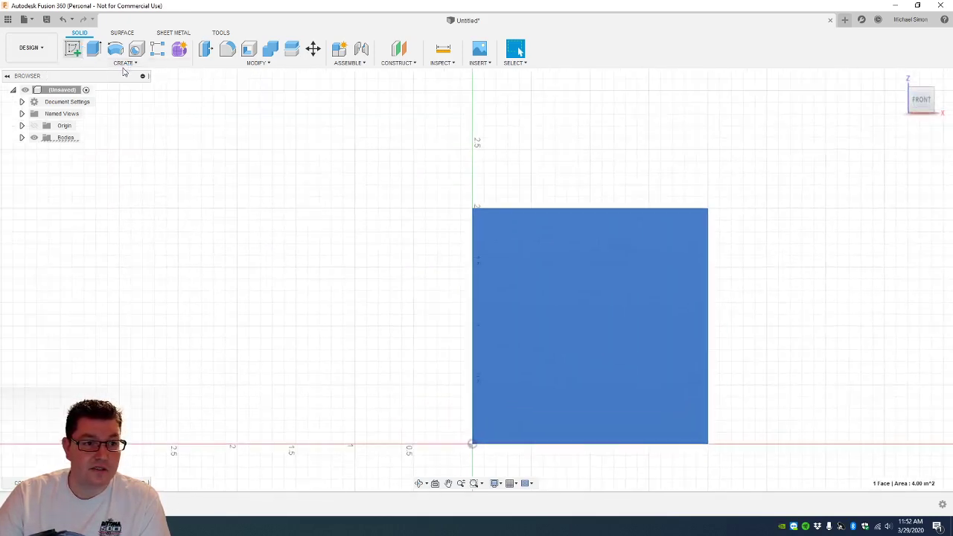
left_click(124, 64)
left_click(97, 190)
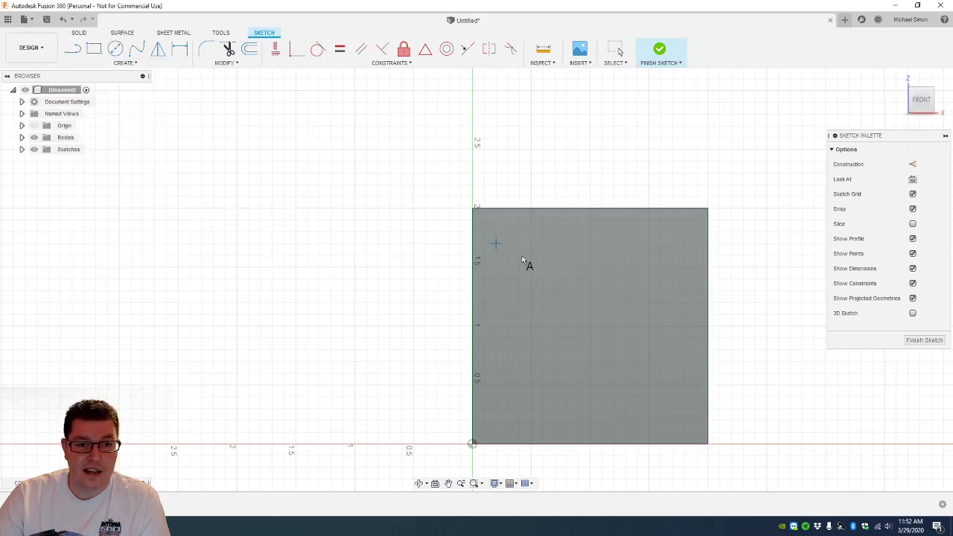
left_click(519, 262)
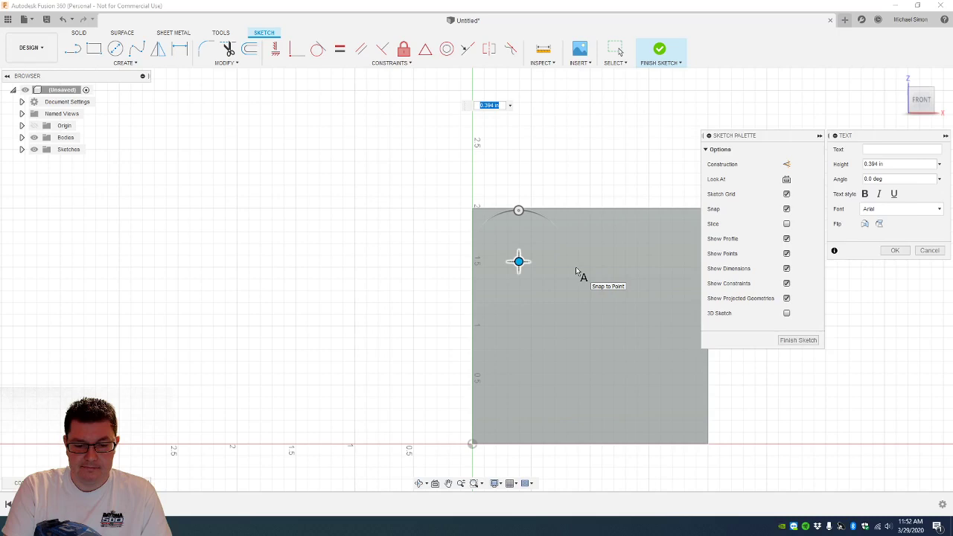
type("you")
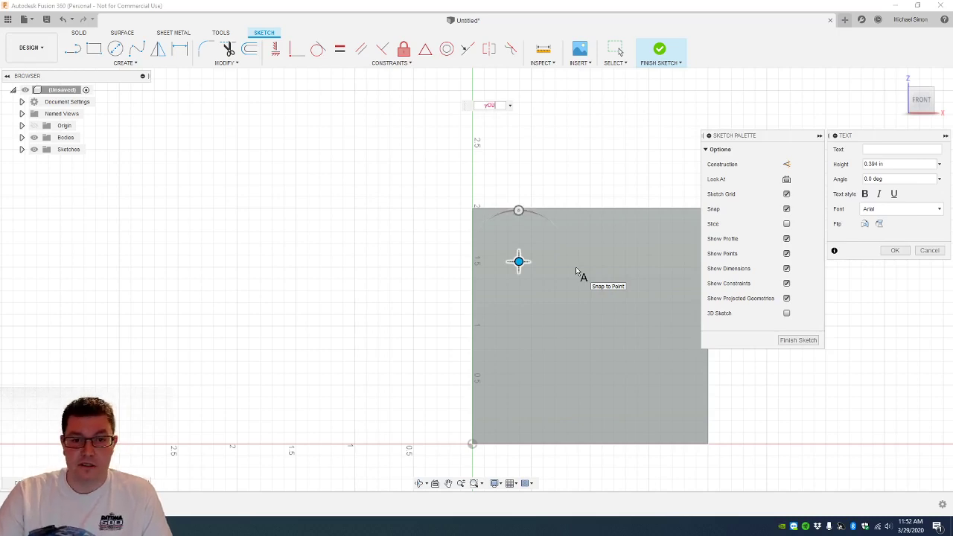
left_click(878, 149)
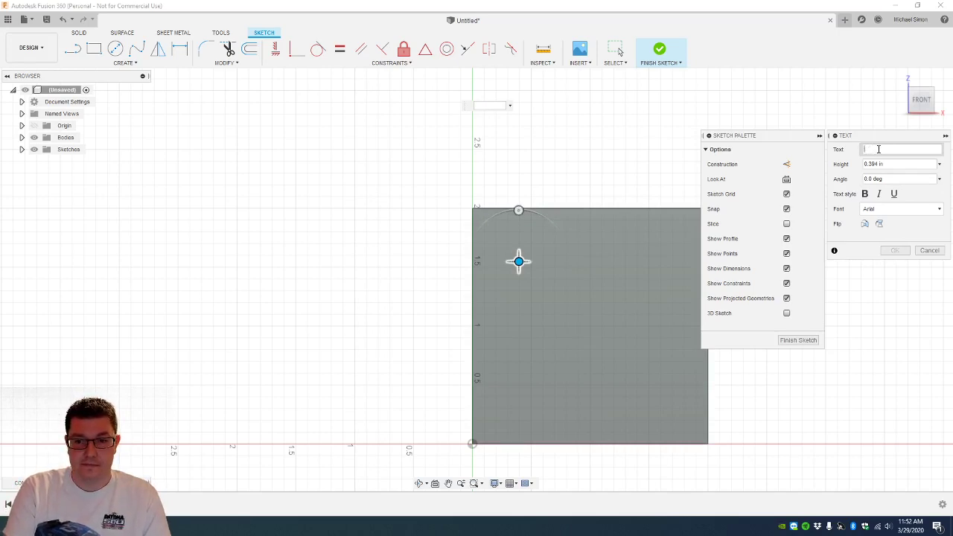
type("YOU")
key("BackSpace")
key("BackSpace")
key("BackSpace")
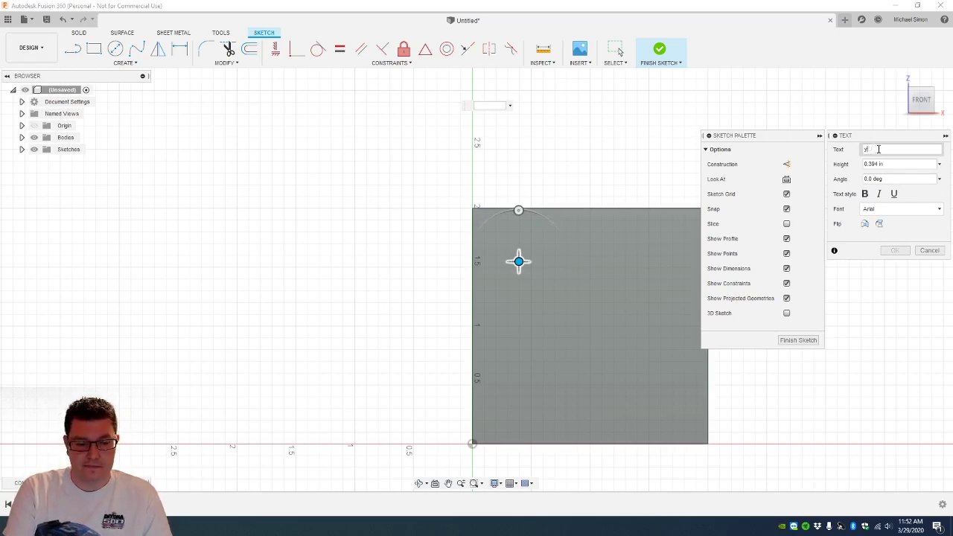
type("You")
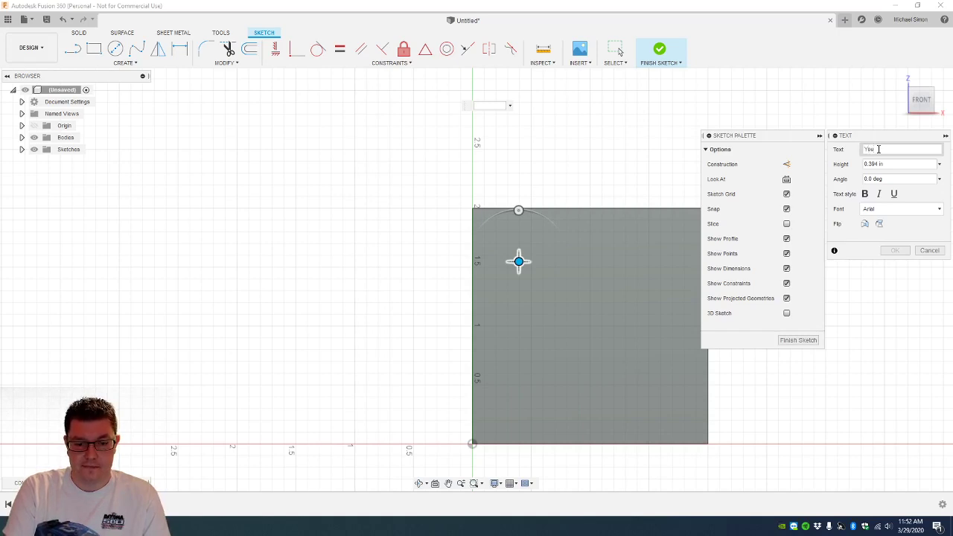
type(" Tube")
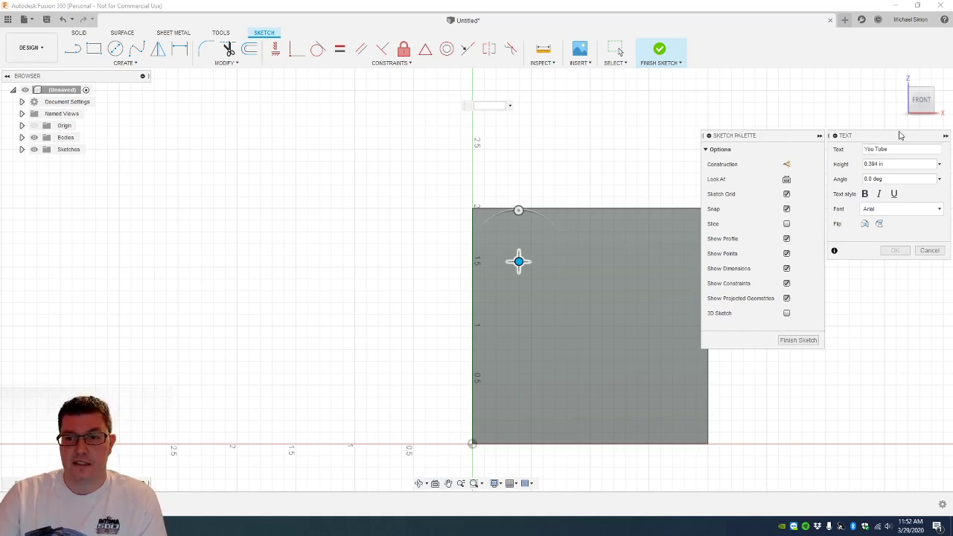
Set the text height to 0.1 in, confirm it, and select the text
left_click(898, 164)
key("BackSpace")
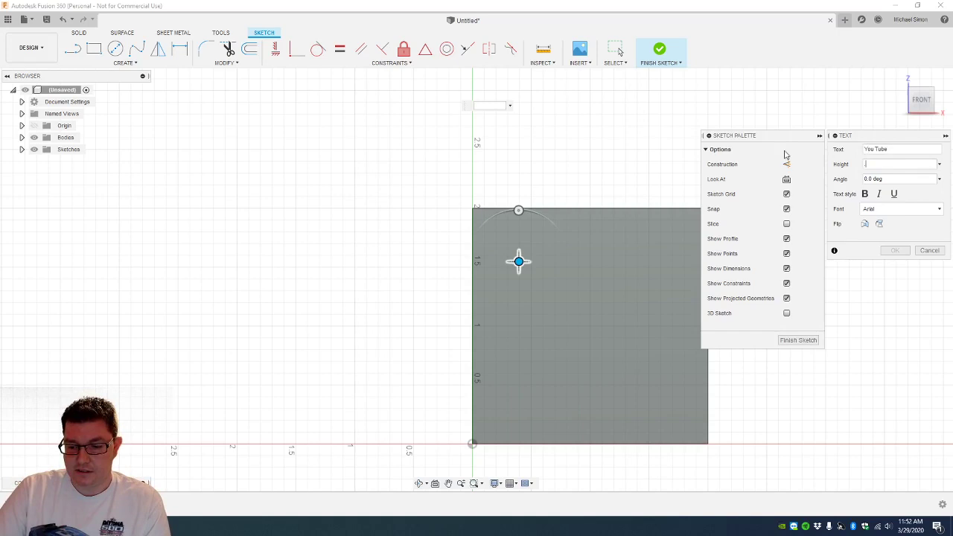
type(".")
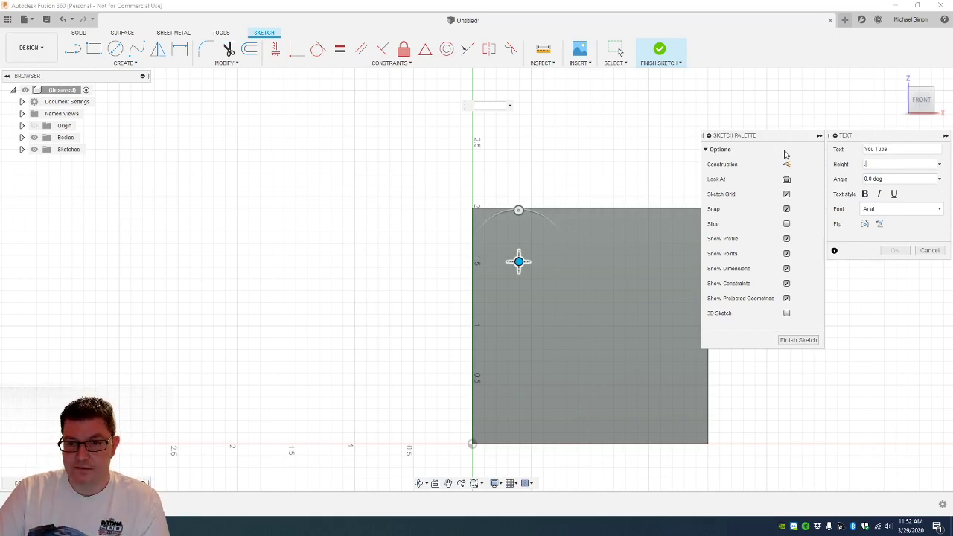
type("1")
key("Return")
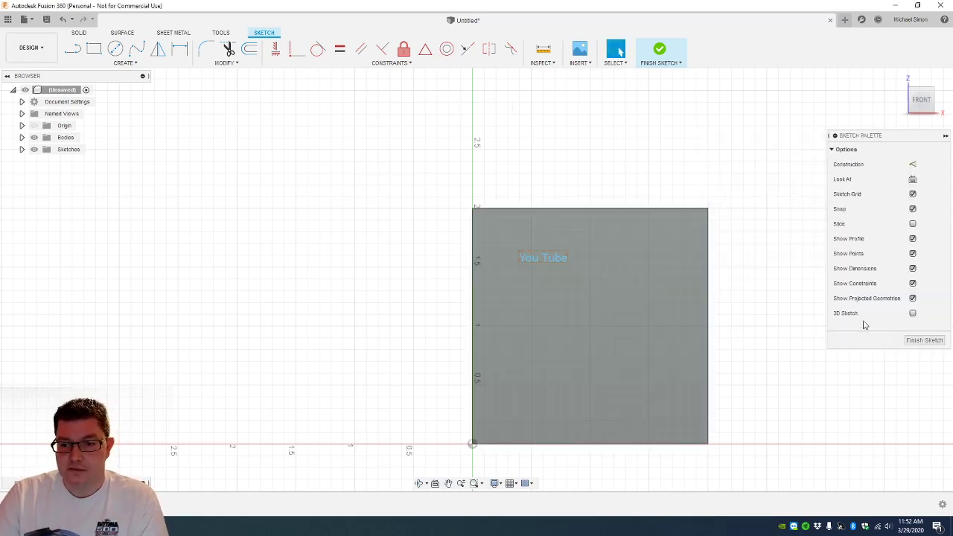
left_click(545, 260)
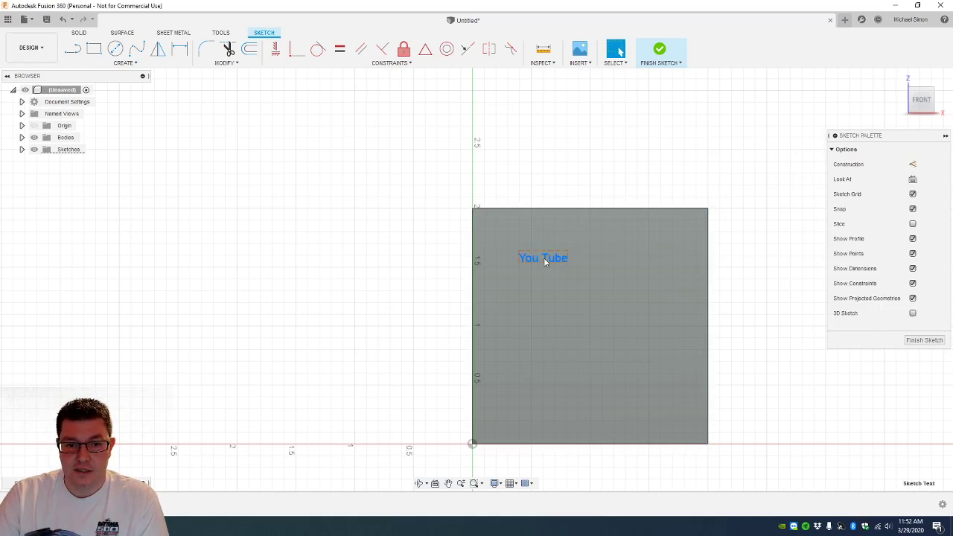
Edit the 'You Tube' sketch text and change its height to 0.45 in
right_click(551, 258)
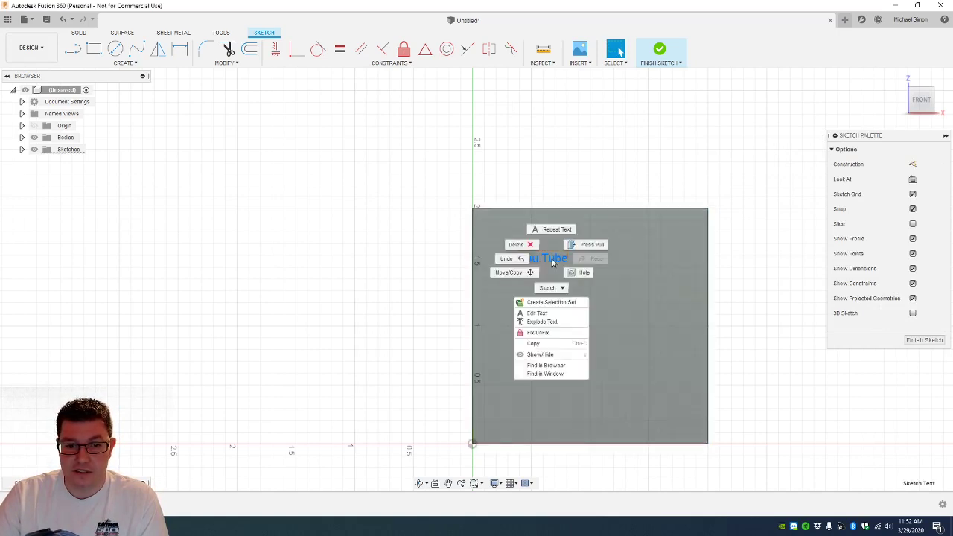
left_click(556, 313)
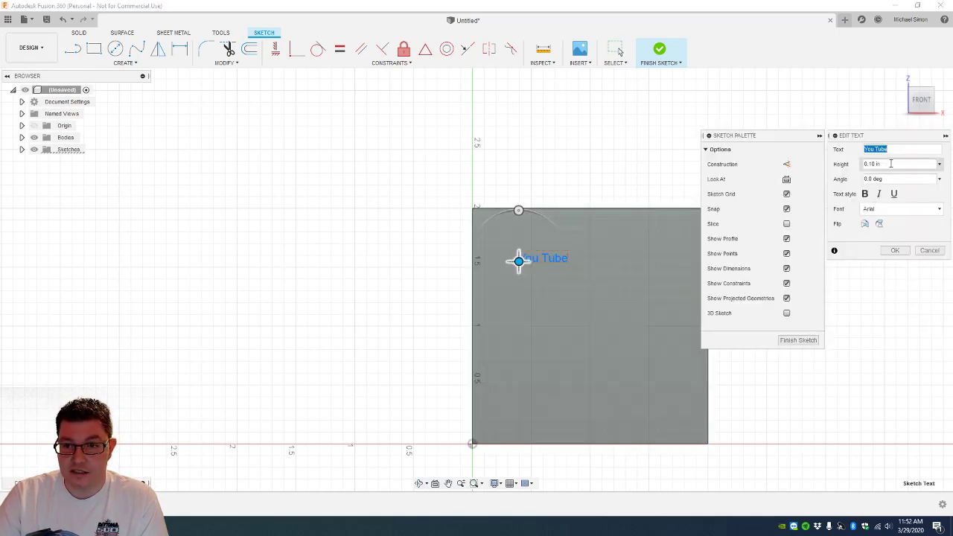
key("Tab")
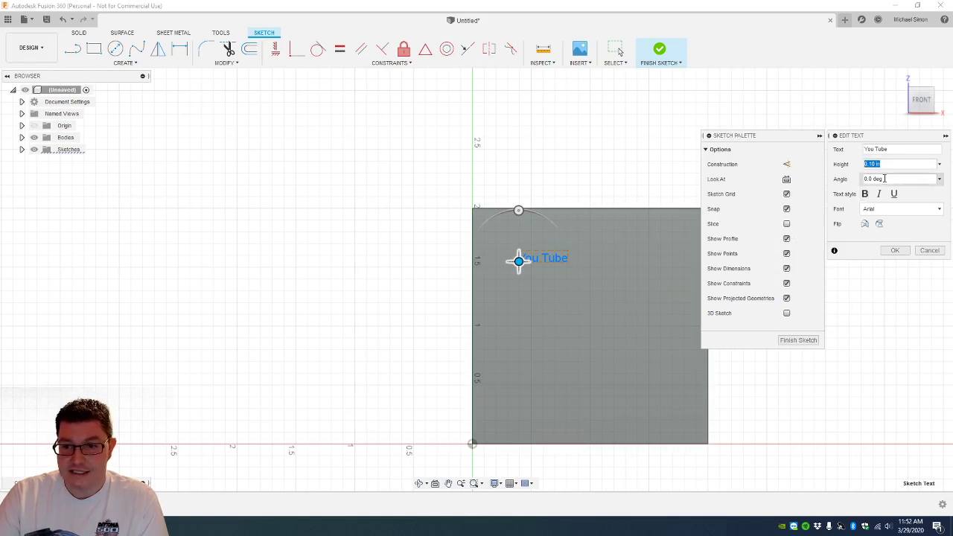
left_click(875, 149)
key("BackSpace")
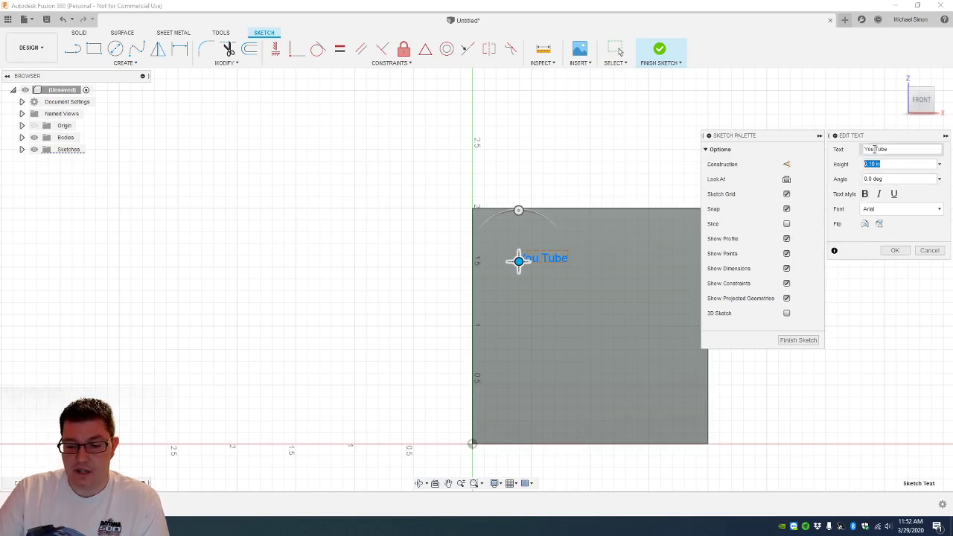
type("1")
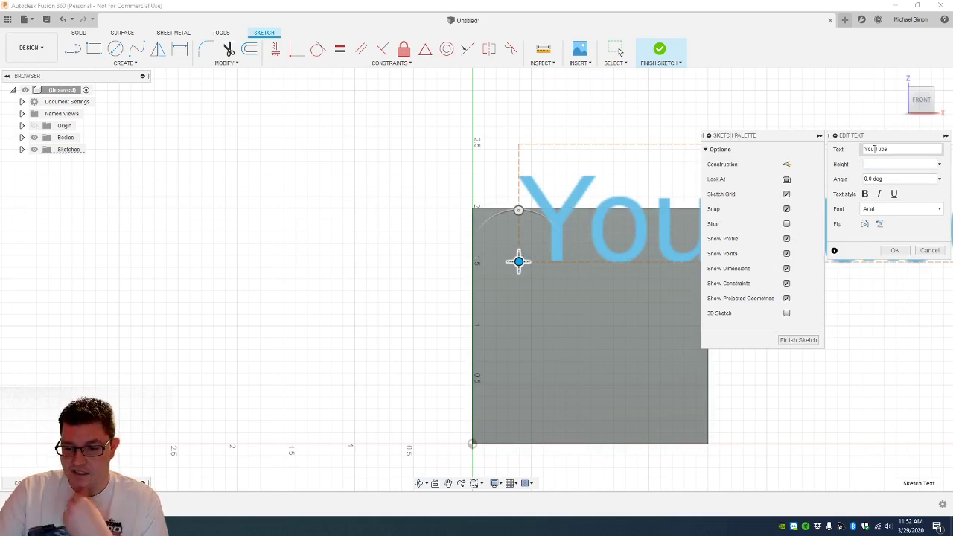
type("0")
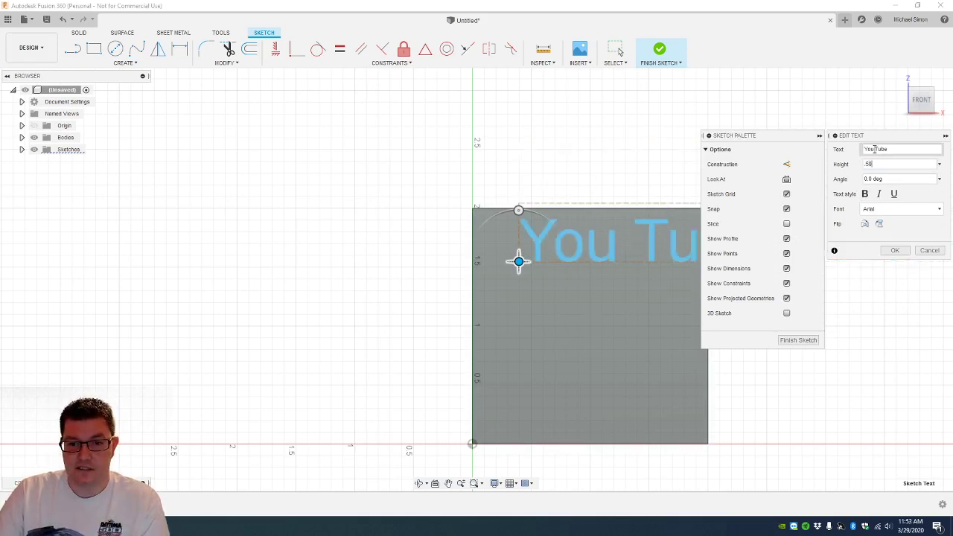
left_click(875, 149)
mouse_move(630, 283)
middle_mouse_down()
mouse_move(448, 257)
mouse_move(472, 254)
middle_mouse_up()
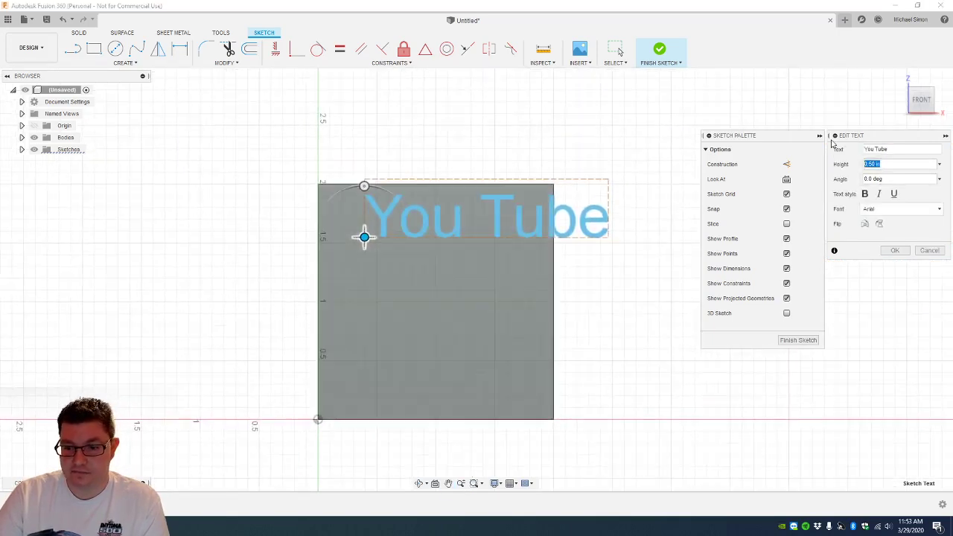
key("BackSpace")
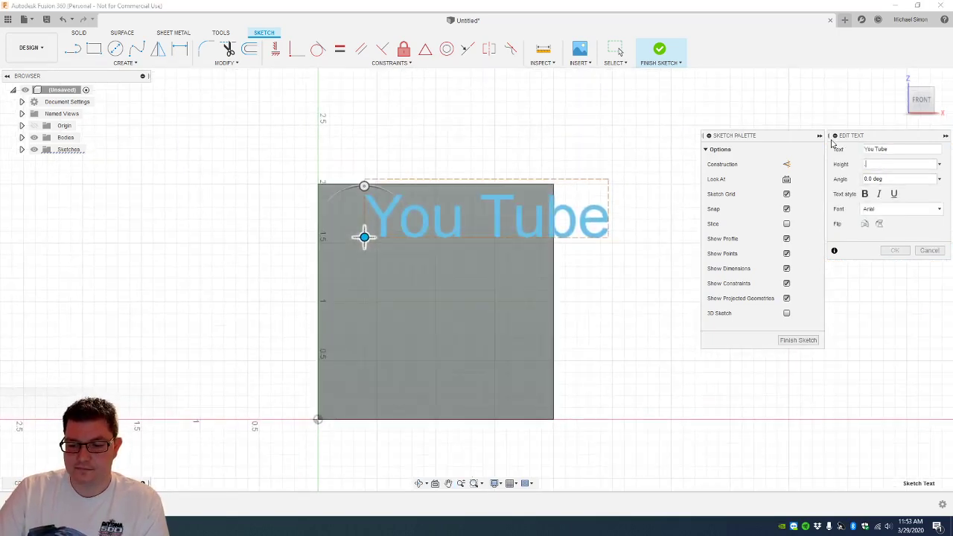
key("Return")
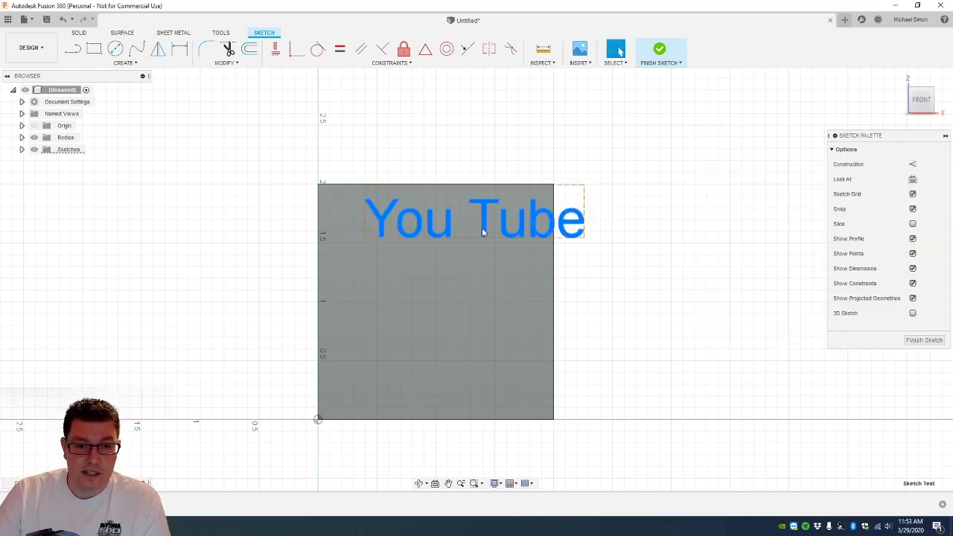
Finish the sketch and move the 'You Tube' text toward the centre of the face
left_click(924, 340)
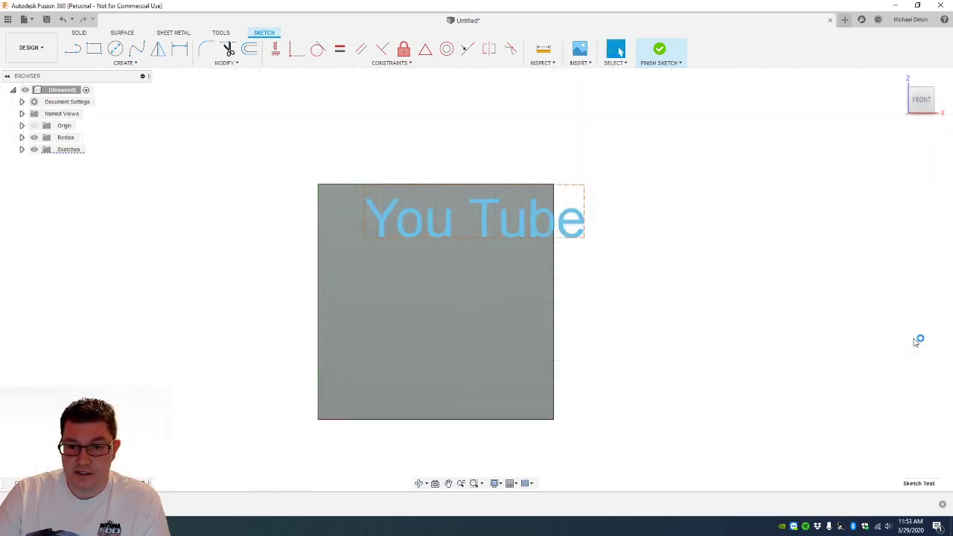
right_click(524, 199)
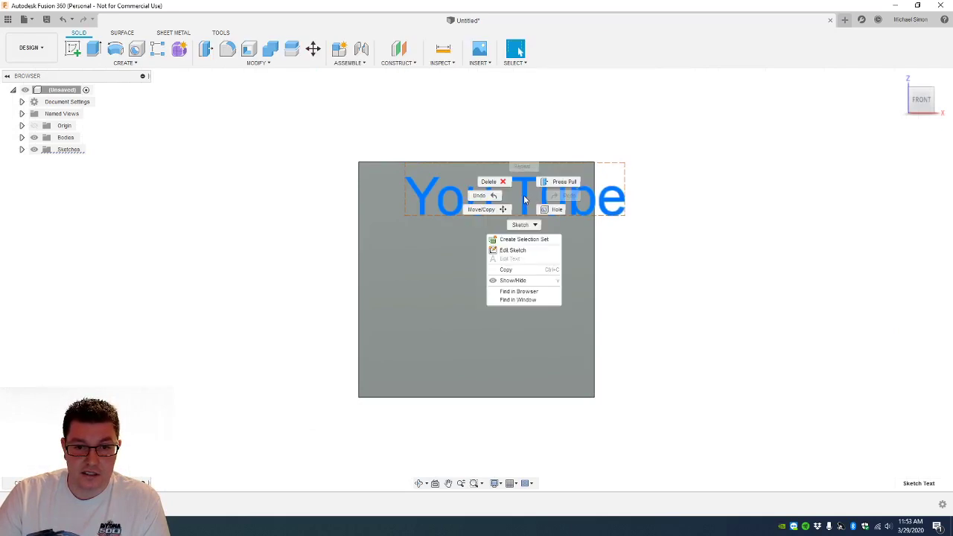
left_click(523, 200)
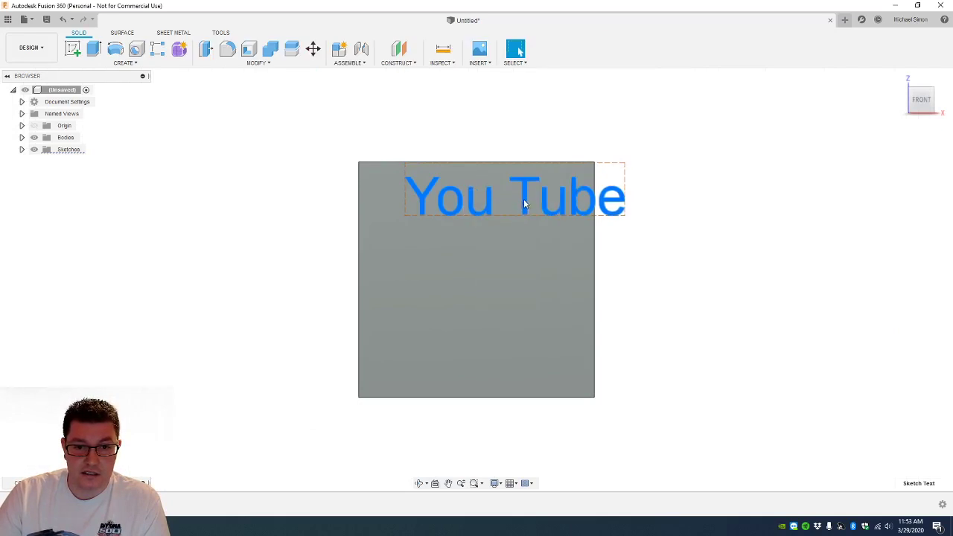
mouse_move(523, 199)
left_mouse_down()
mouse_move(493, 236)
mouse_move(487, 230)
left_mouse_up()
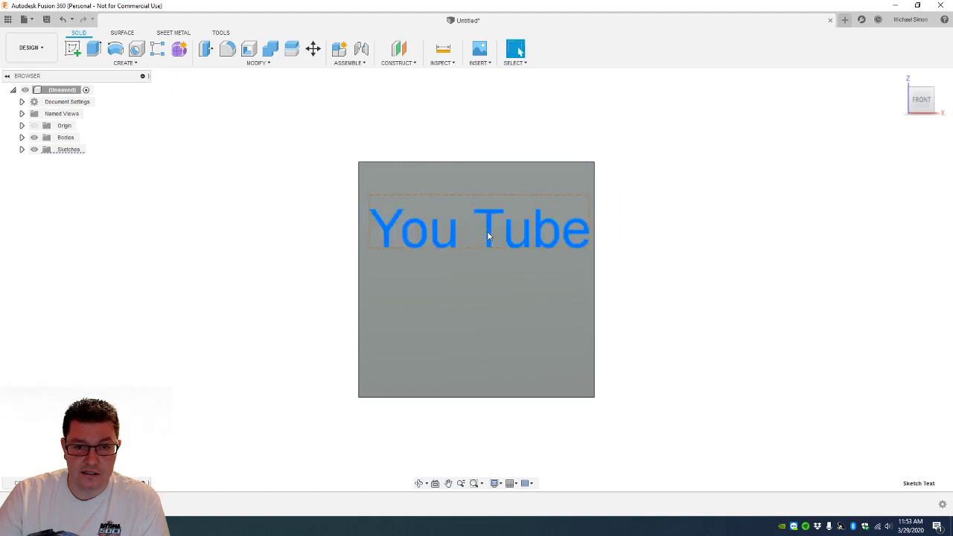
Press Pull the lettering out 0.05 in joined to the box, then return to home view
right_click(487, 231)
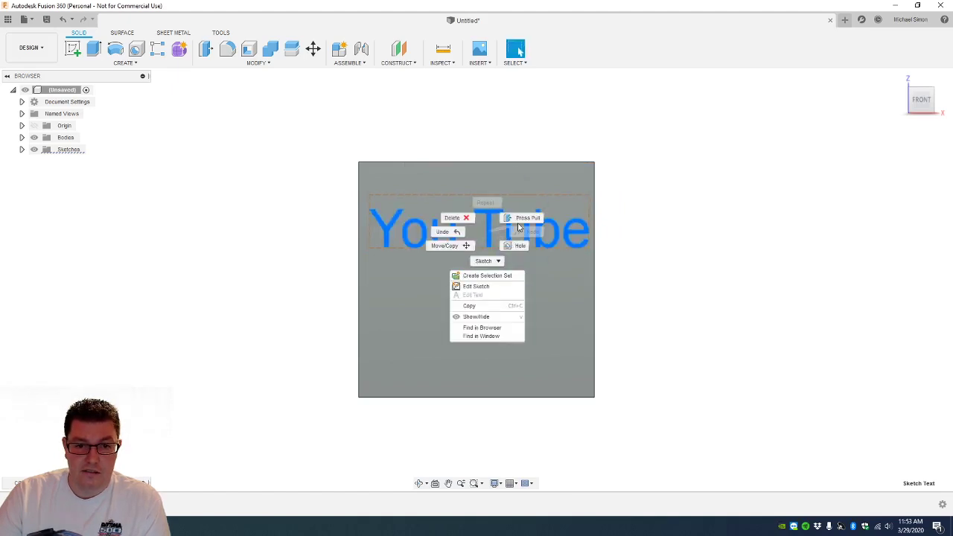
left_click(521, 217)
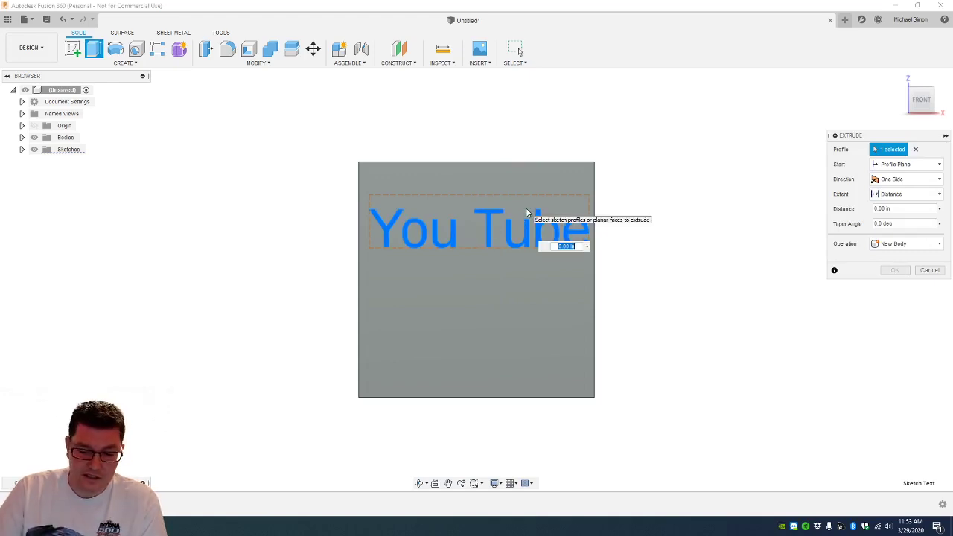
type("5")
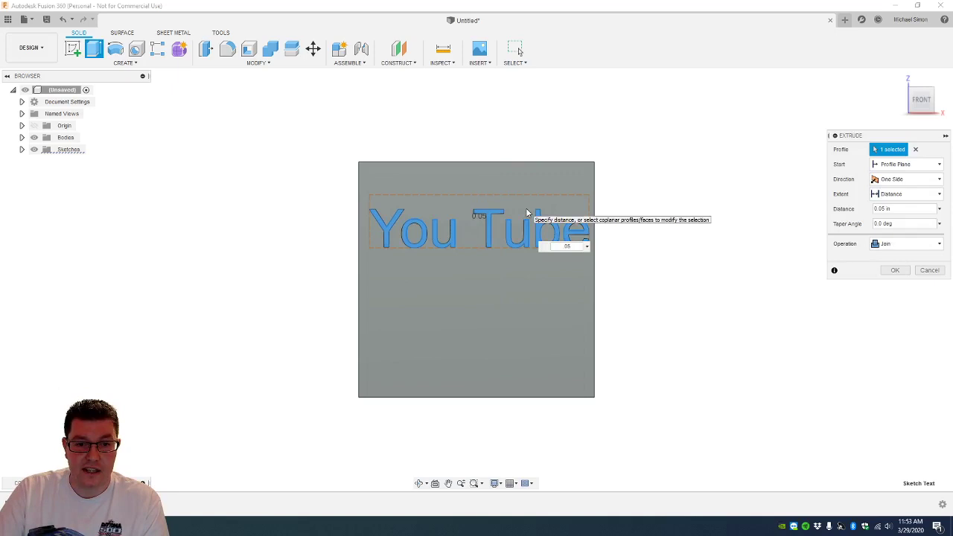
key("Return")
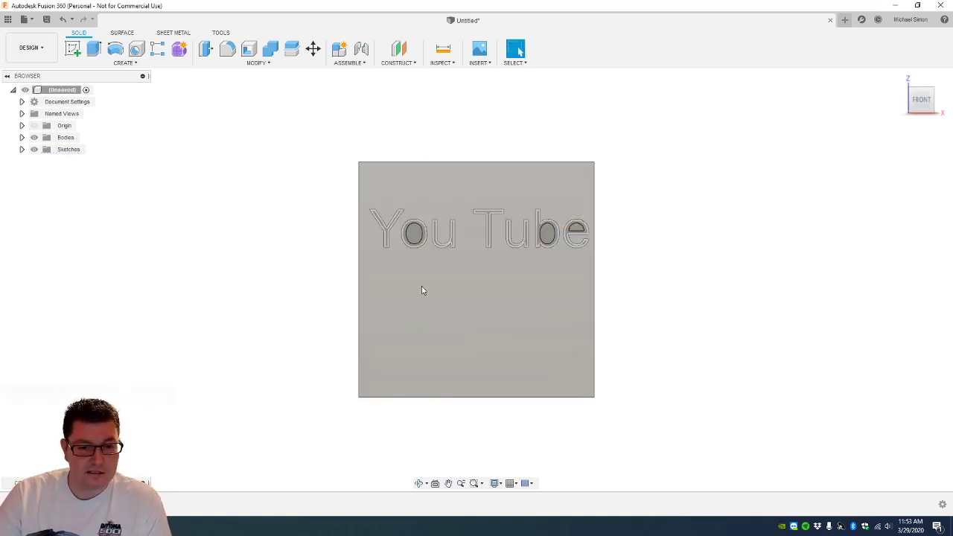
middle_click_drag(440, 300, 482, 339, "shift")
scroll(483, 339, "up", 6)
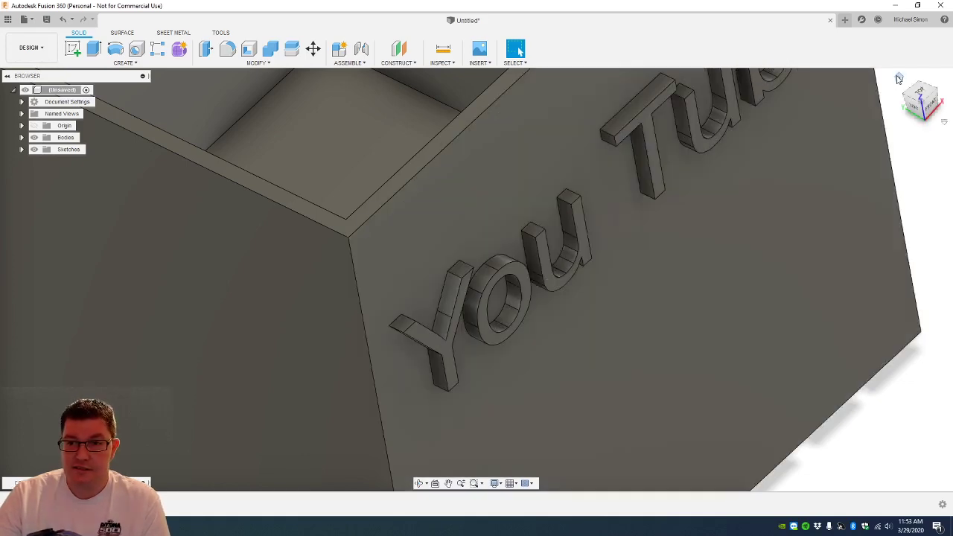
left_click(898, 81)
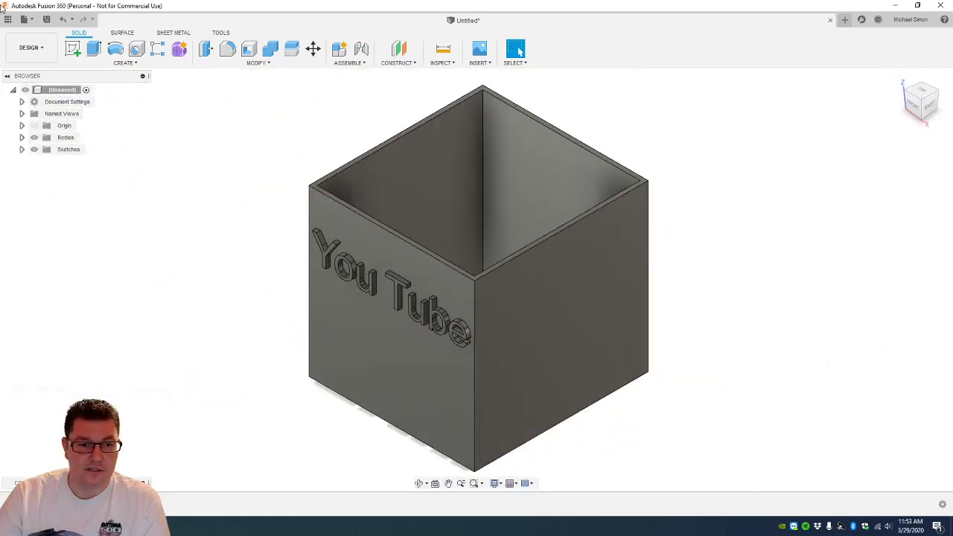
Save the design as 'Youtube_Box' in Admin Project
left_click(46, 20)
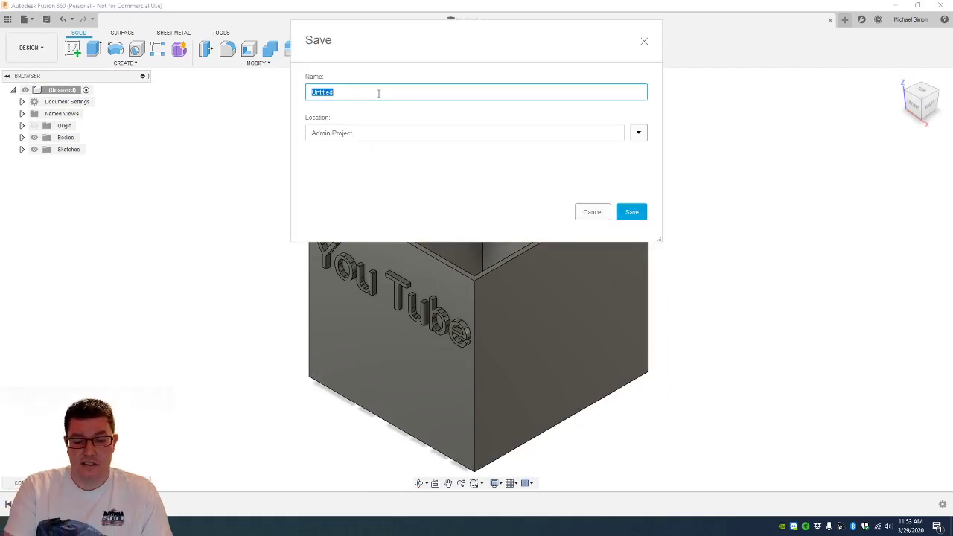
type("Youtube")
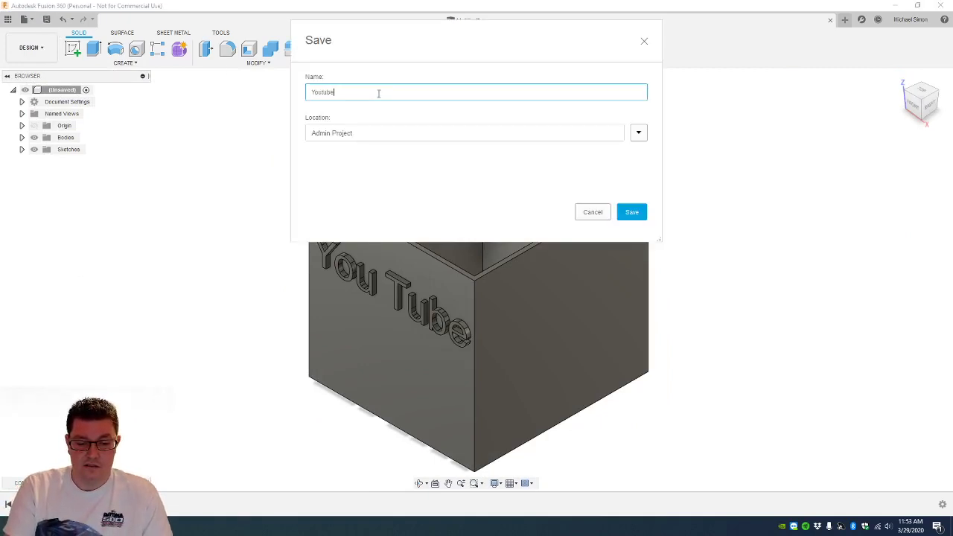
type("_Box")
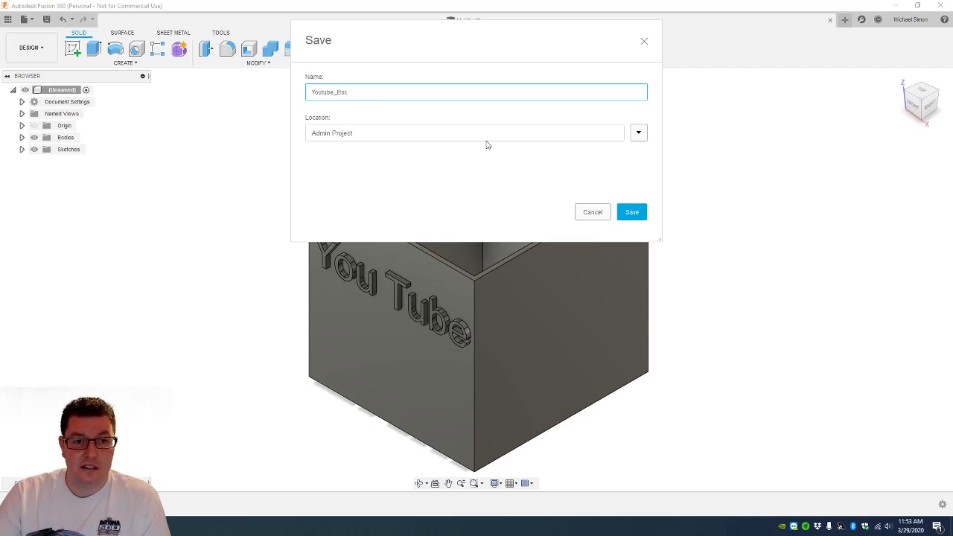
left_click(631, 213)
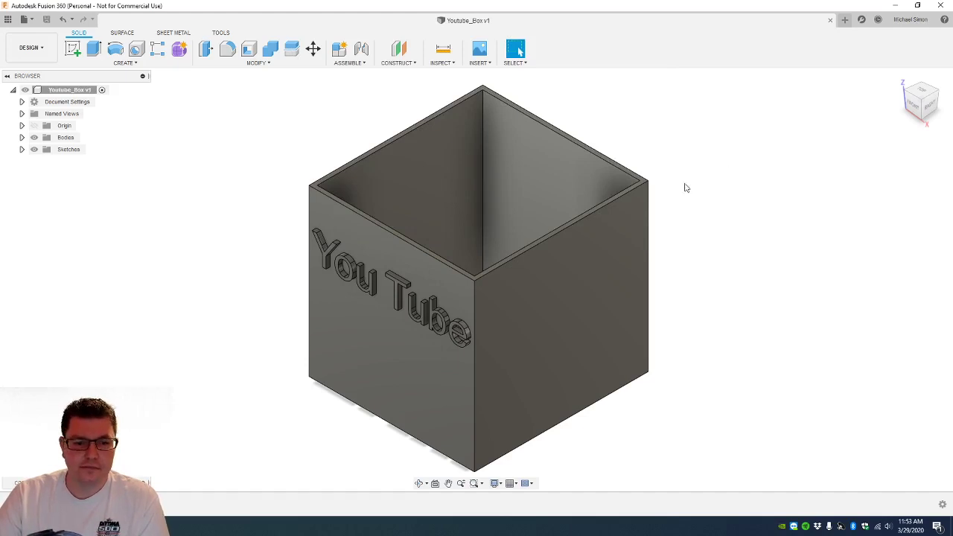
Export the box as STL file 'Youtube_Box v1.stl' to the Downloads folder
left_click(31, 22)
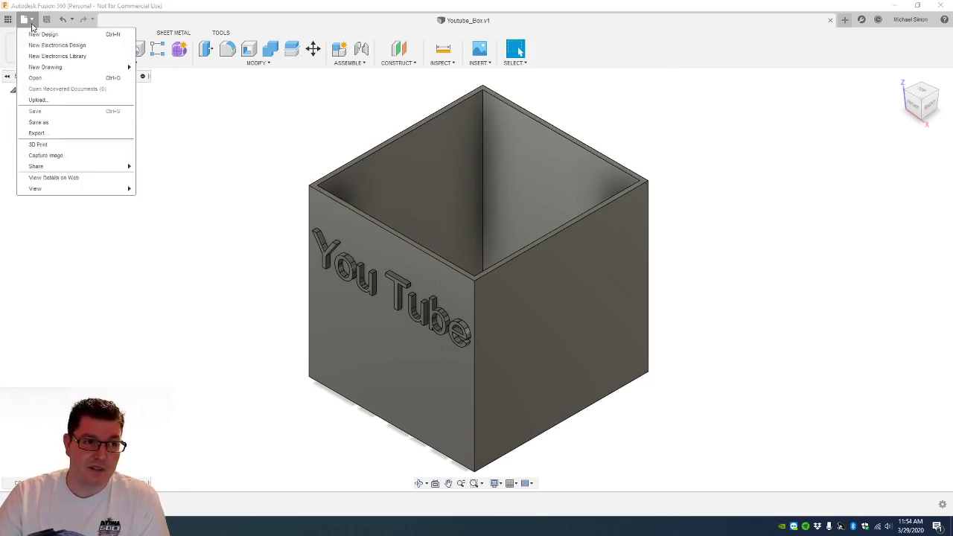
left_click(46, 133)
left_click(640, 128)
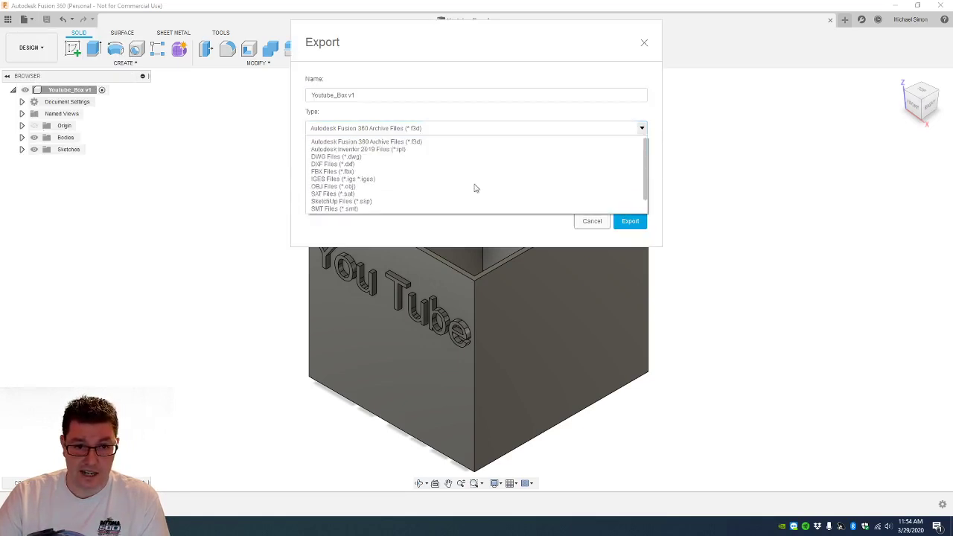
scroll(409, 209, "down", 1)
left_click(380, 210)
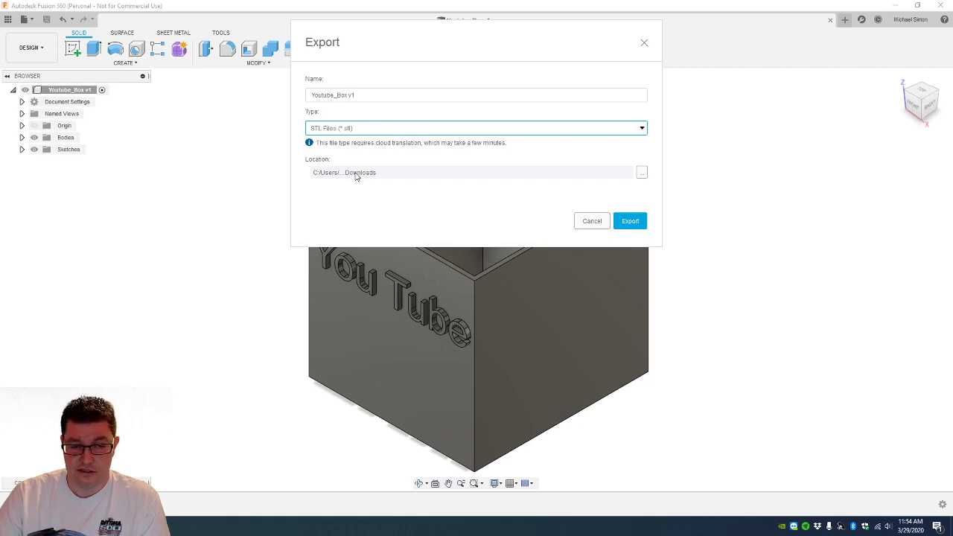
left_click(641, 174)
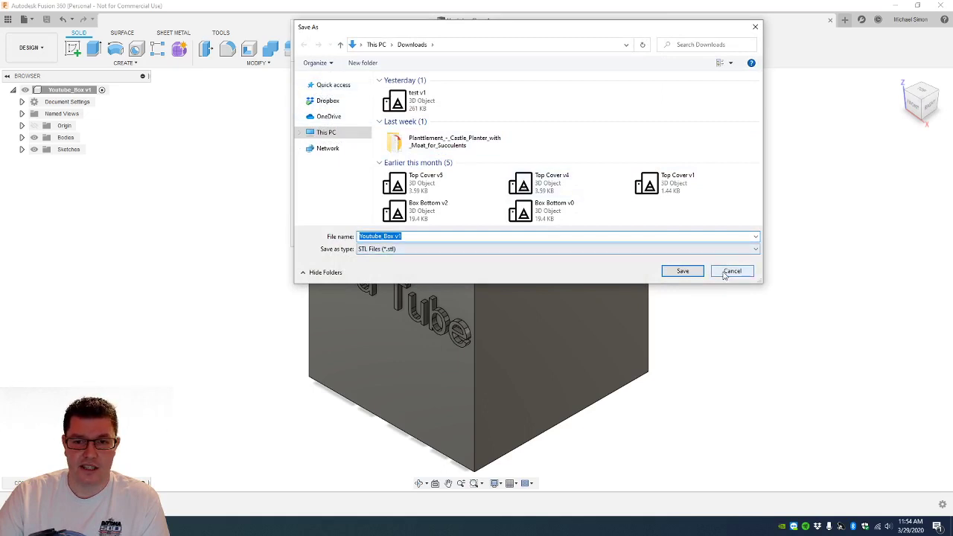
left_click(685, 272)
left_click(633, 221)
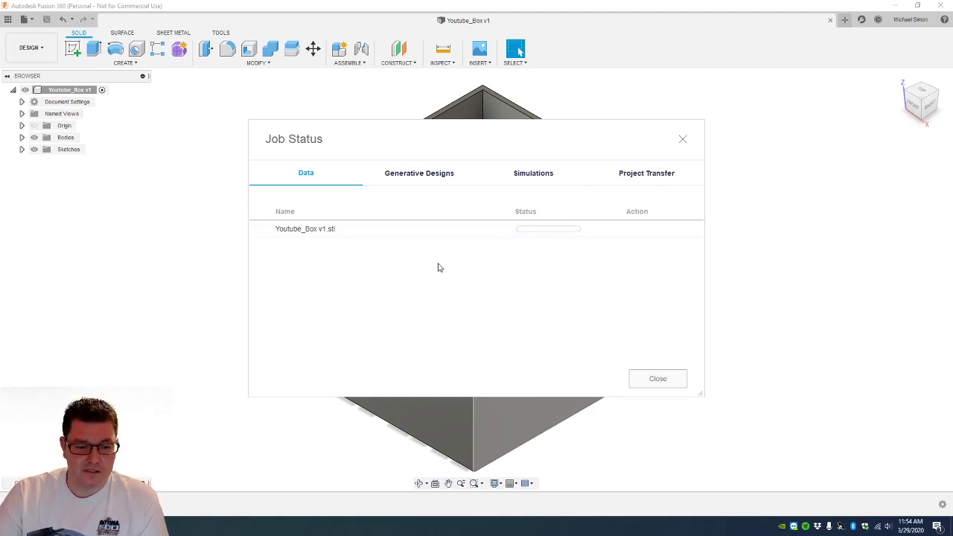
key("super")
Search 'cur' in the Start menu and launch Ultimaker Cura 4.5
type("cu")
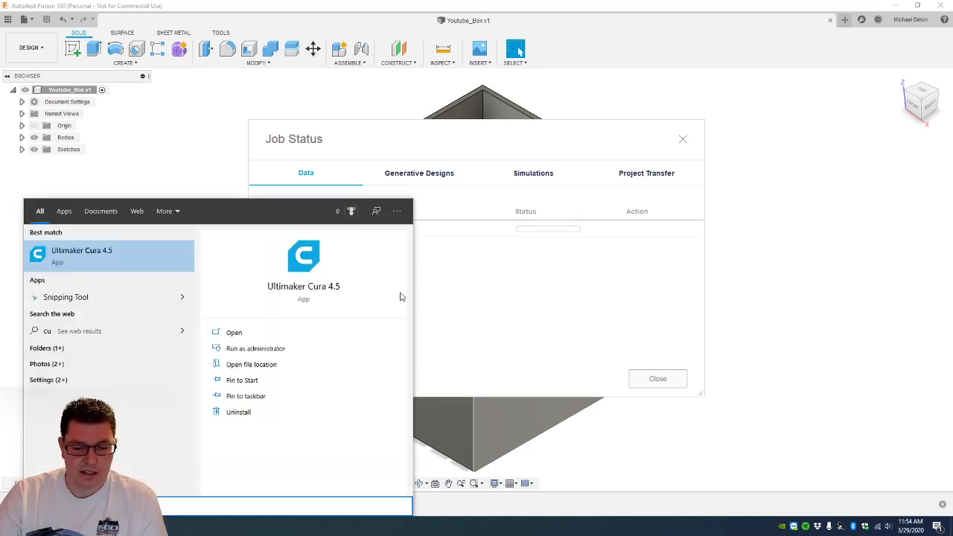
type("r")
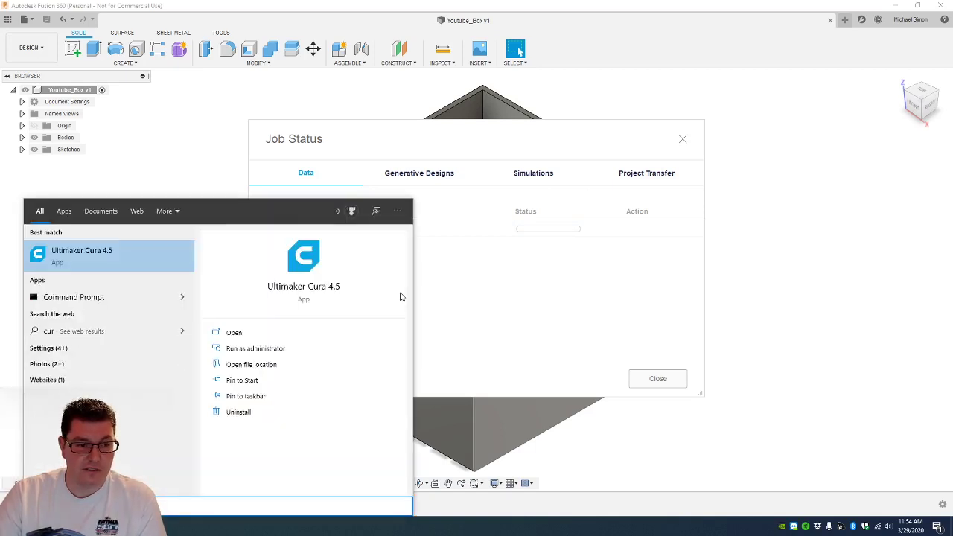
left_click(86, 257)
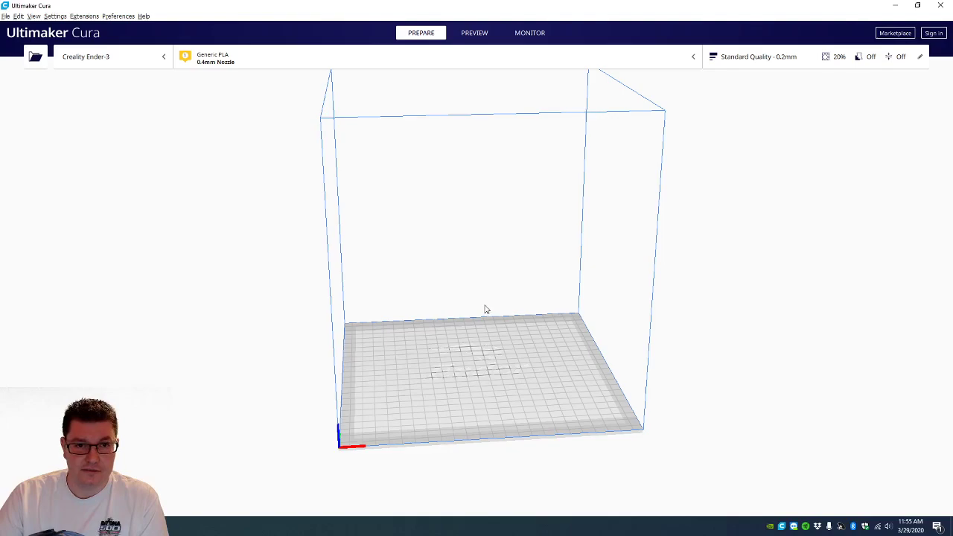
Maximize the Cura window and open the Standard Quality - 0.2mm print settings
left_click(920, 12)
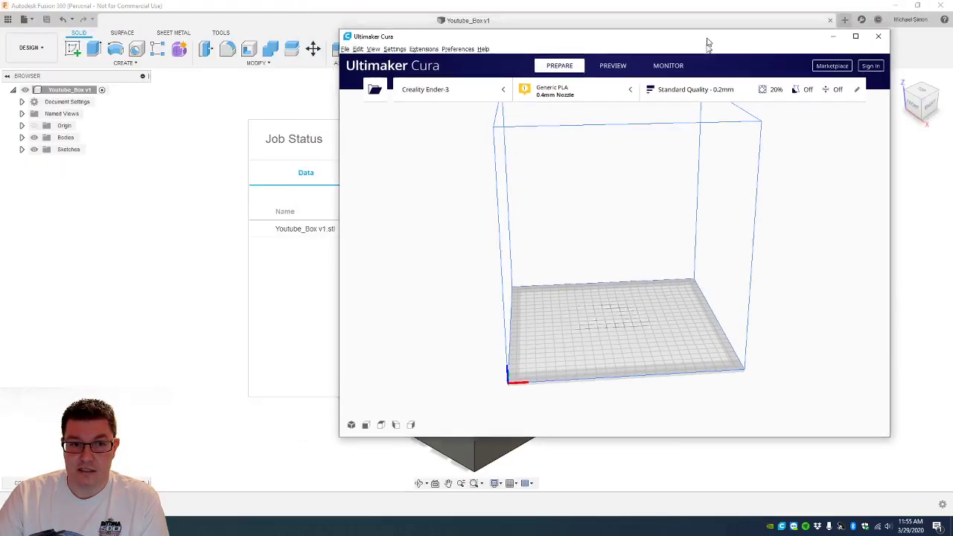
left_click_drag(707, 38, 649, 57)
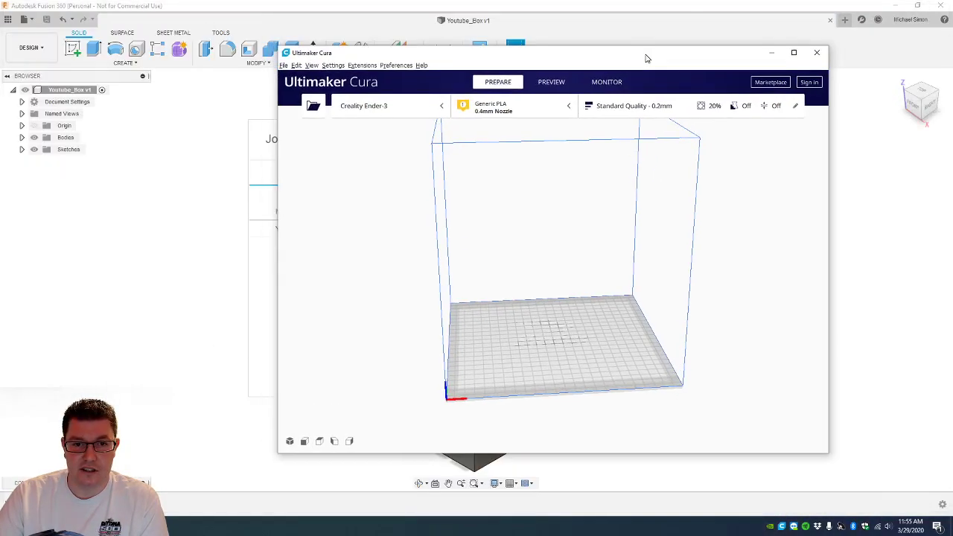
left_click(794, 52)
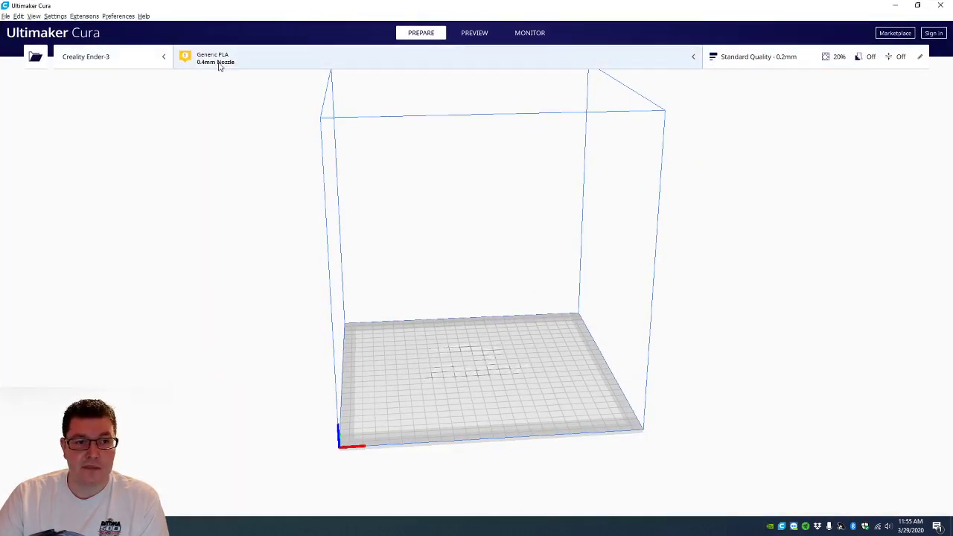
left_click(744, 66)
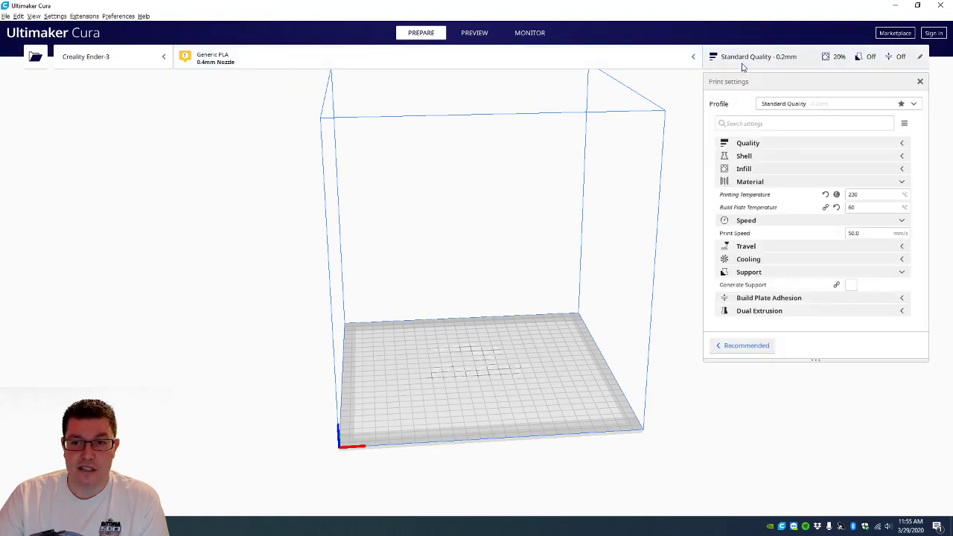
left_click(111, 16)
Set the Generic PLA filament weight to 1000 g under Preferences > Materials and close Preferences
left_click(123, 27)
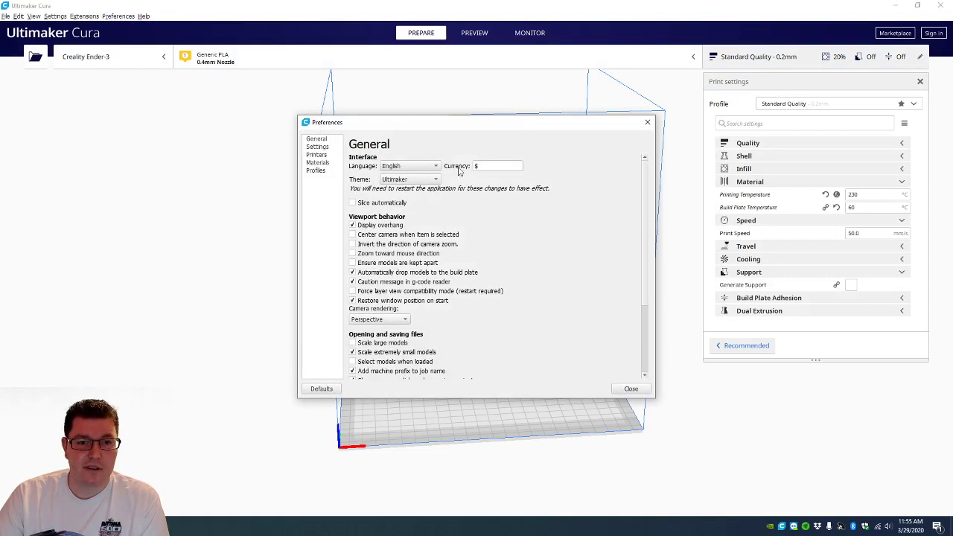
left_click(319, 156)
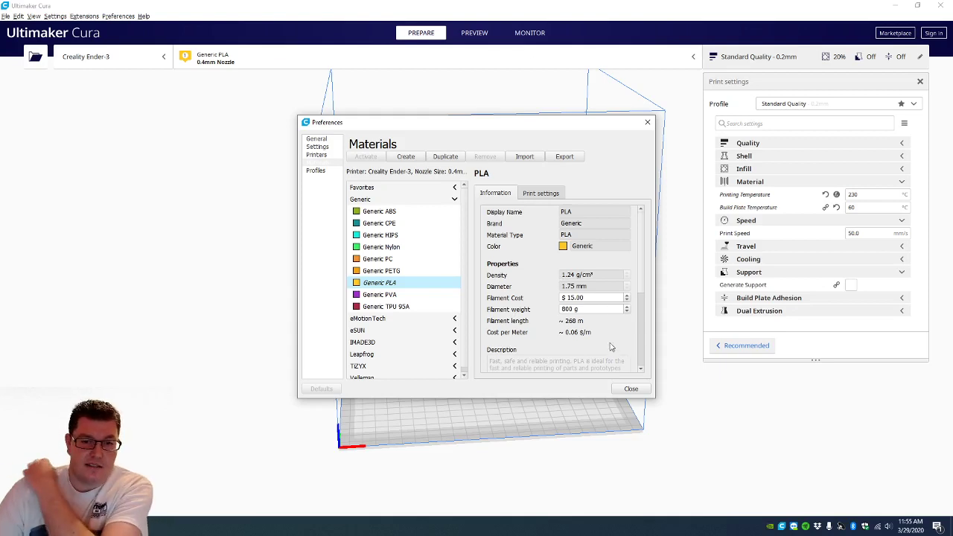
left_click(567, 308)
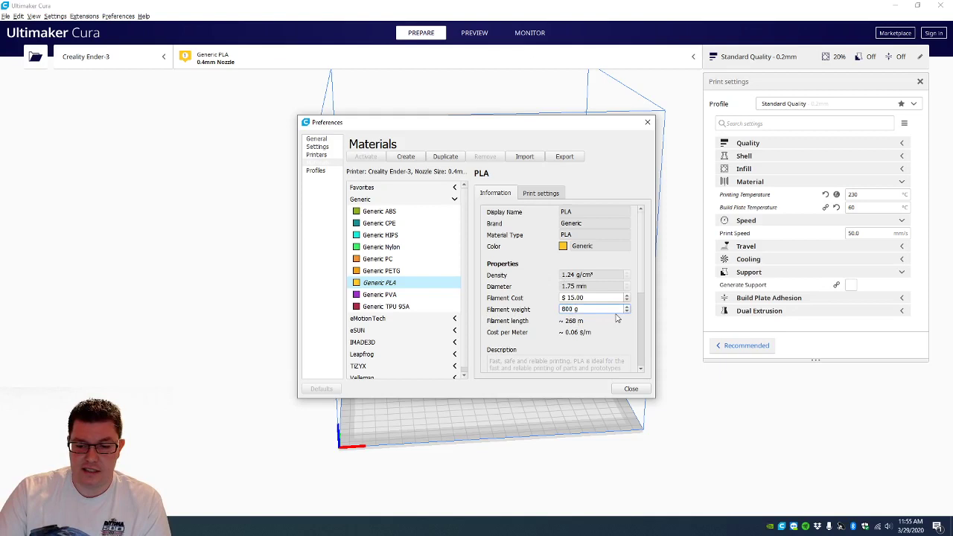
key("BackSpace")
key("BackSpace")
key("BackSpace")
type("1000")
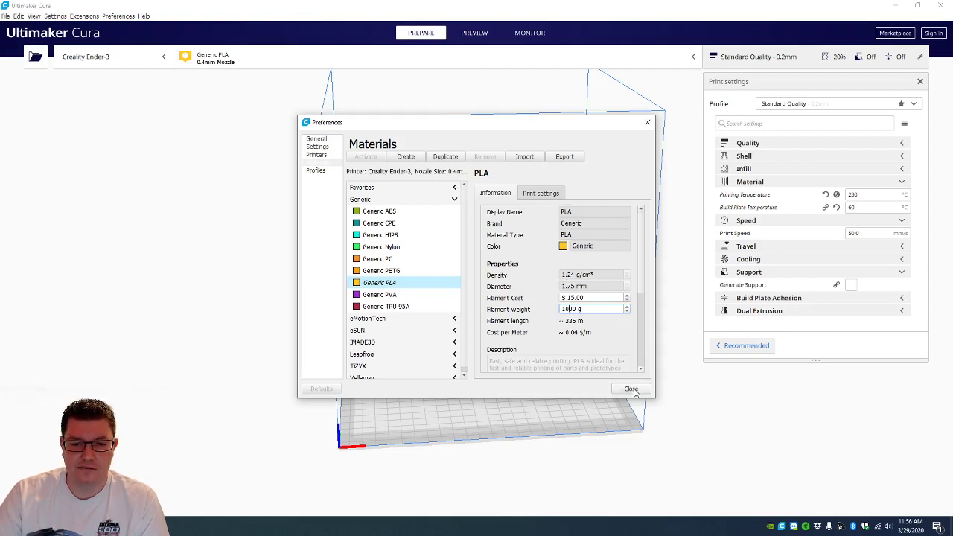
left_click(527, 195)
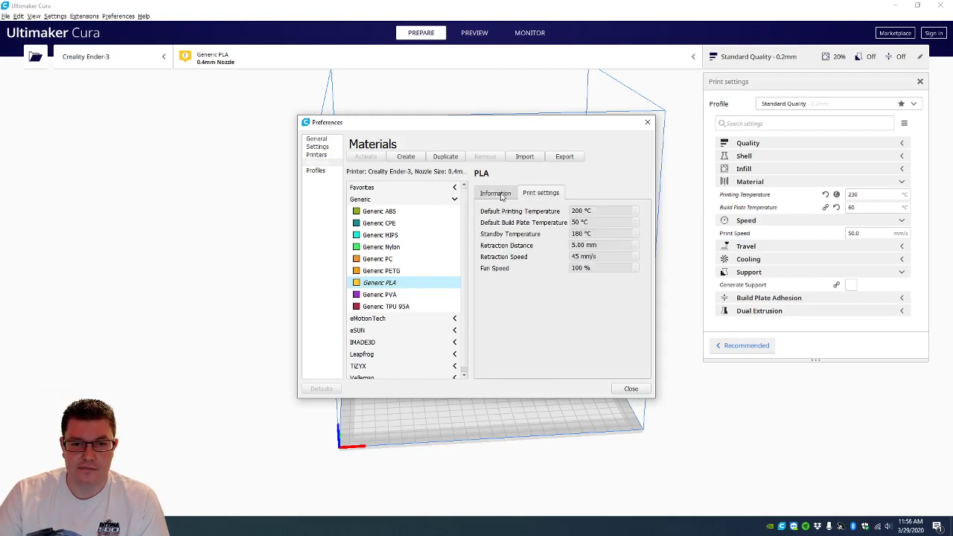
left_click(500, 194)
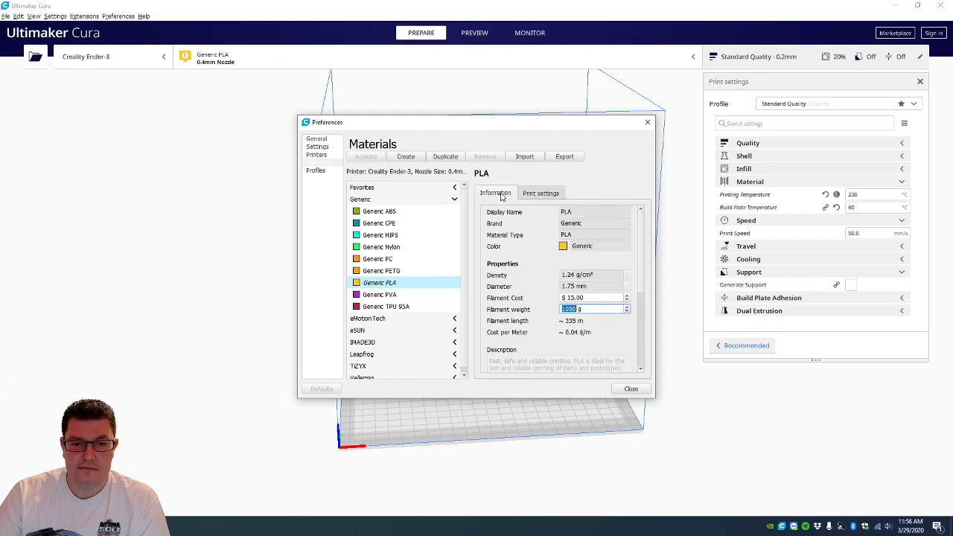
left_click(630, 389)
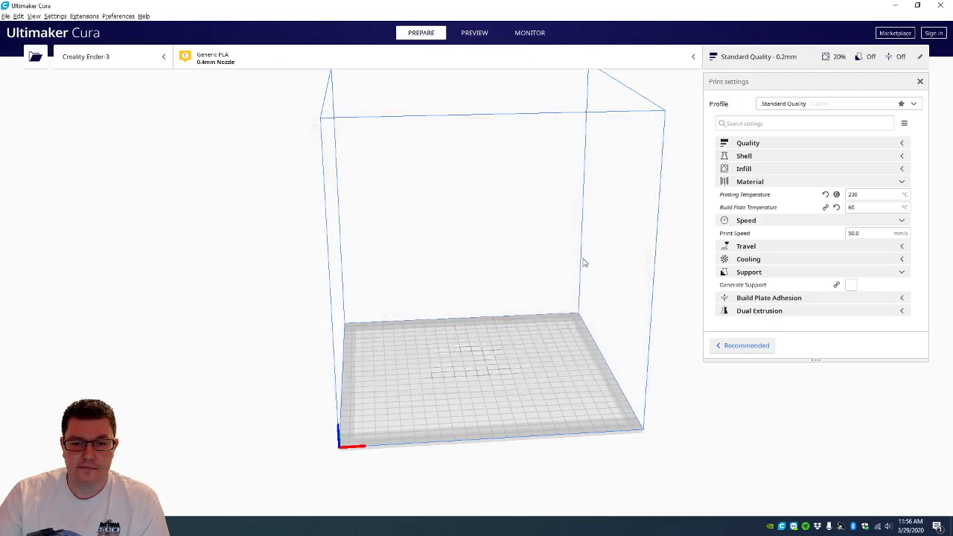
Reopen the print settings and check the Printing and Build Plate Temperature values
left_click(776, 63)
left_click(772, 63)
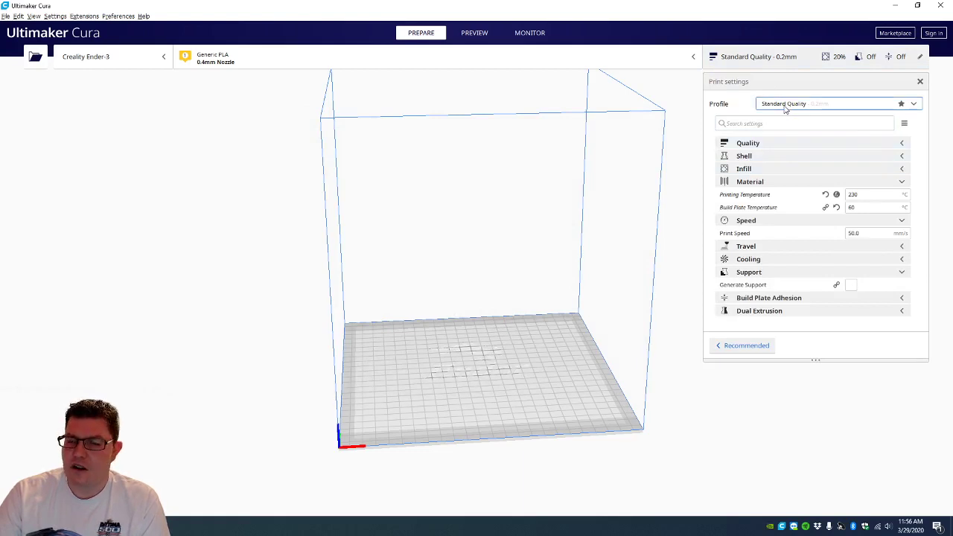
mouse_move(772, 201)
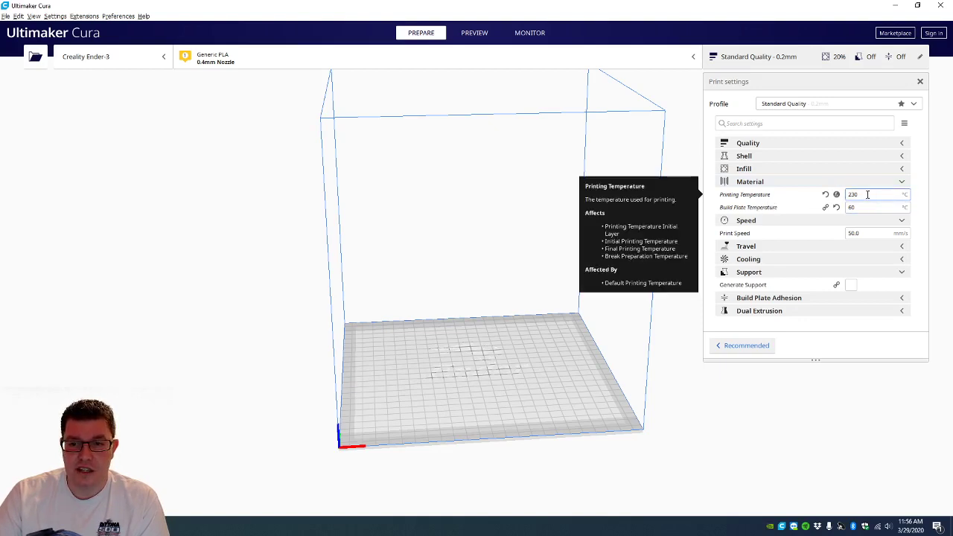
mouse_move(866, 207)
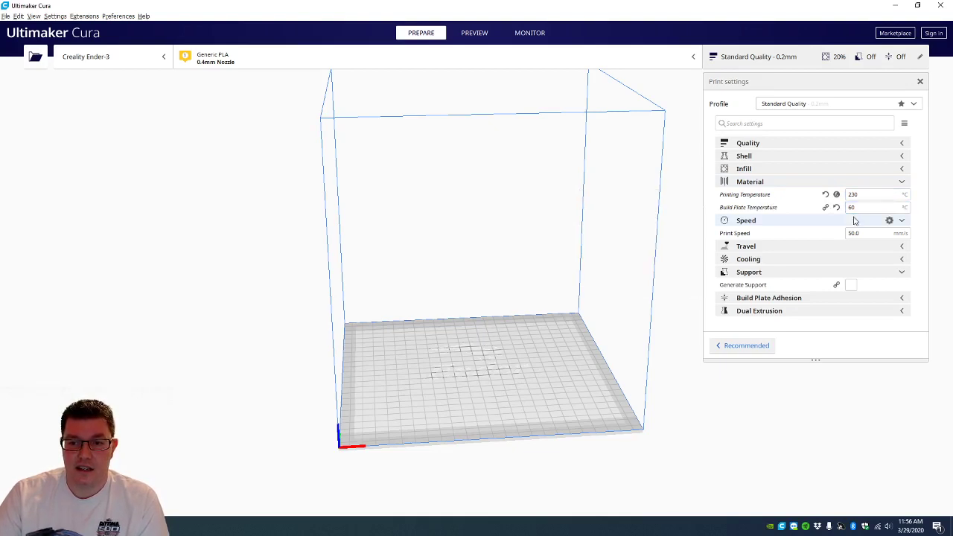
double_click(853, 208)
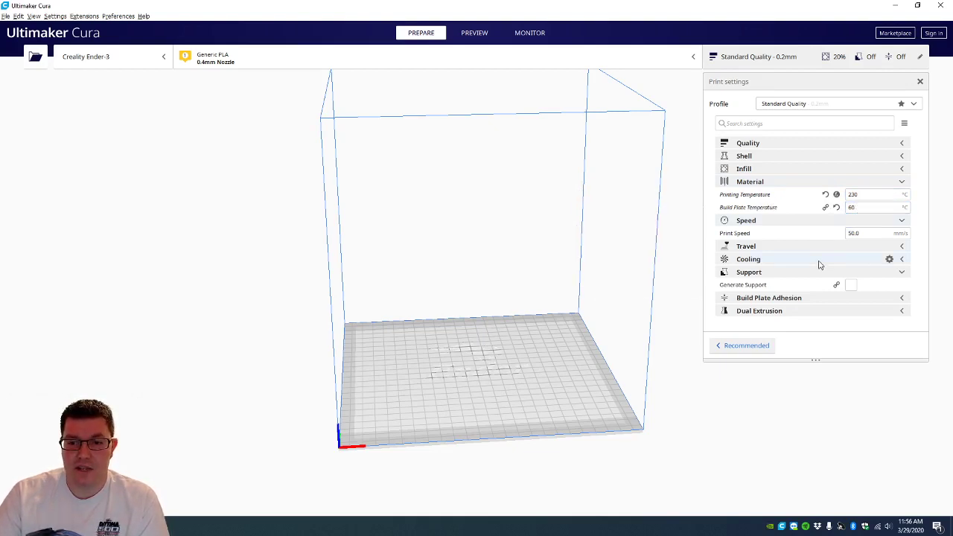
Check on the Fusion 360 export, return to Cura and close the print settings panel
mouse_move(111, 525)
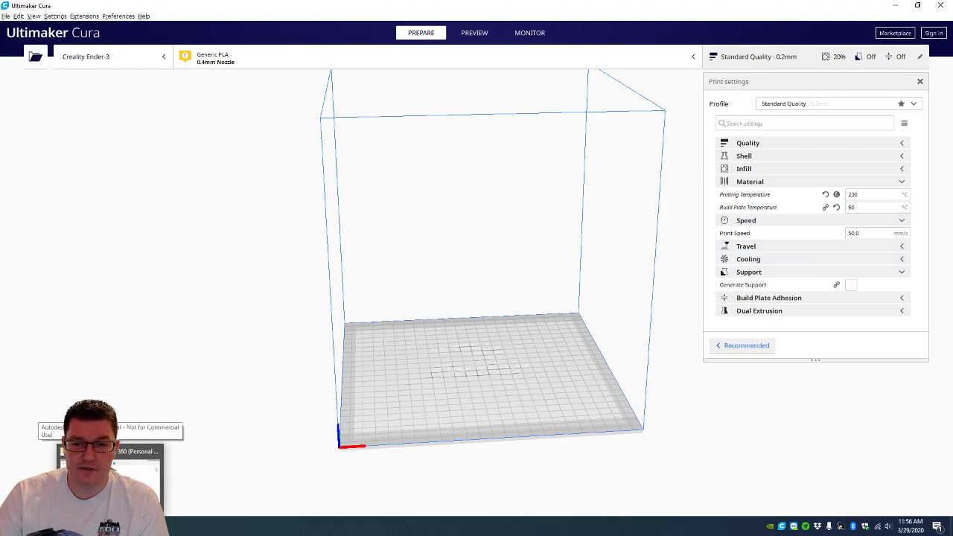
left_click(111, 466)
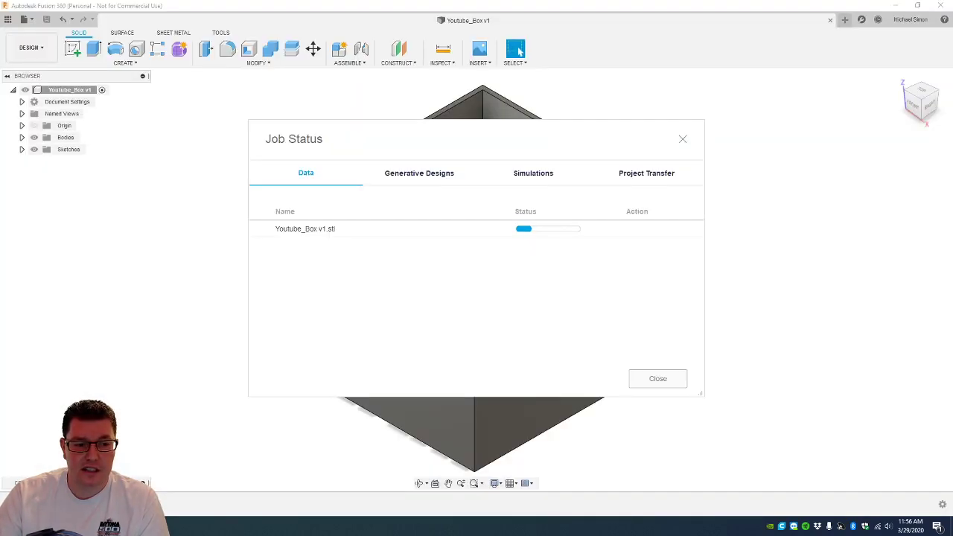
key("alt+Tab")
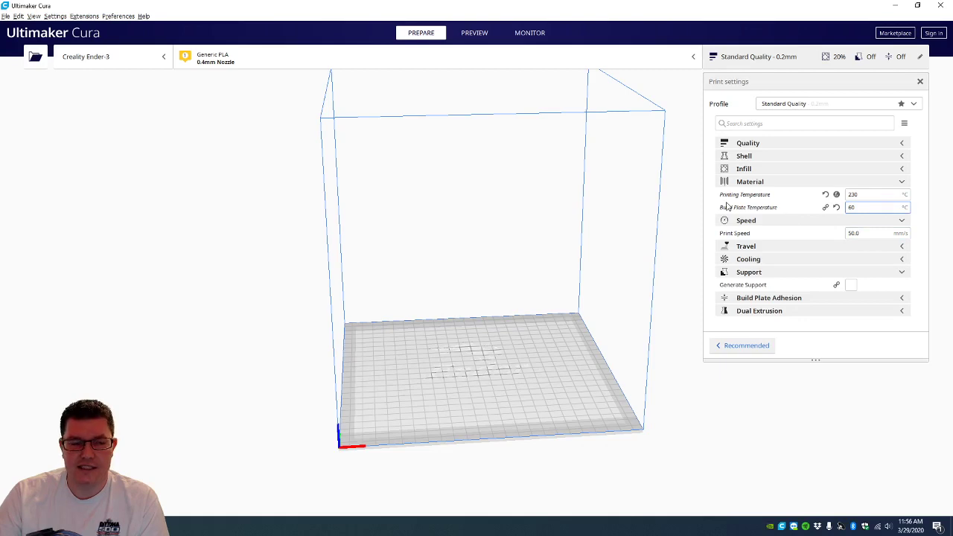
mouse_move(729, 207)
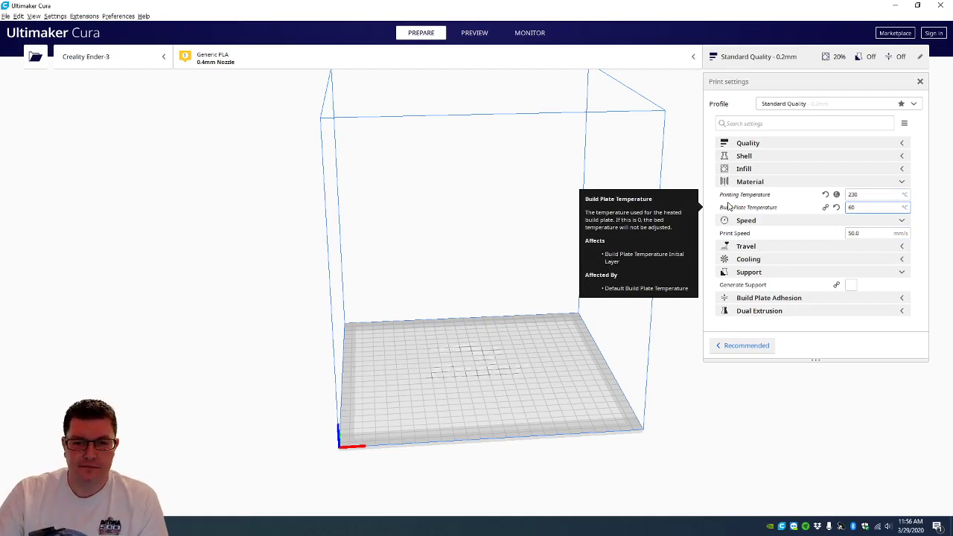
left_click(750, 56)
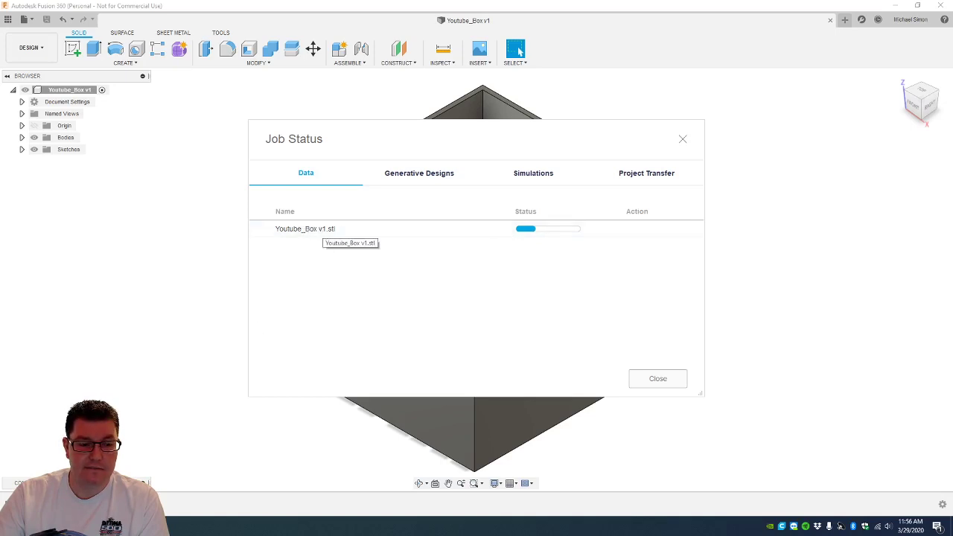
Move the Job Status dialog to the lower right and pan and orbit to reveal the You Tube box
left_click(145, 528)
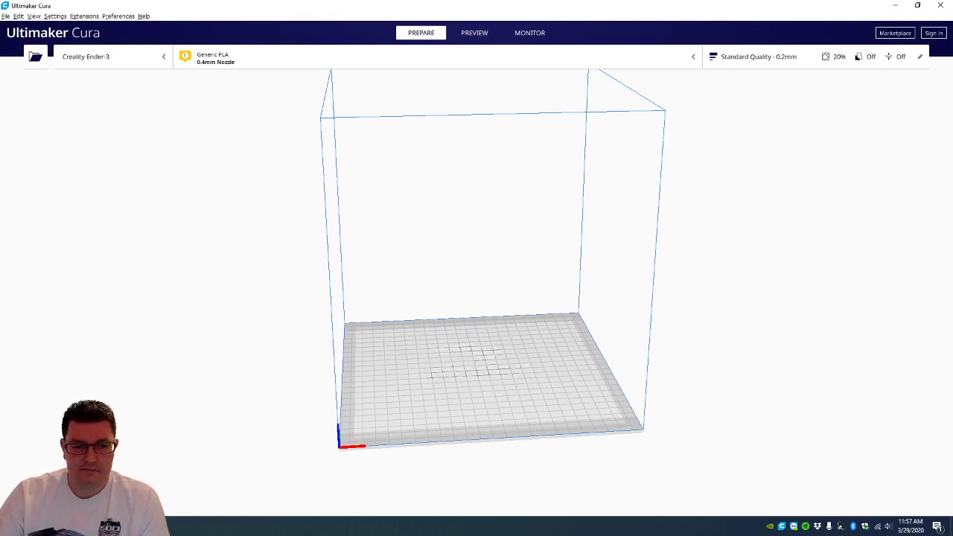
key("alt+Tab")
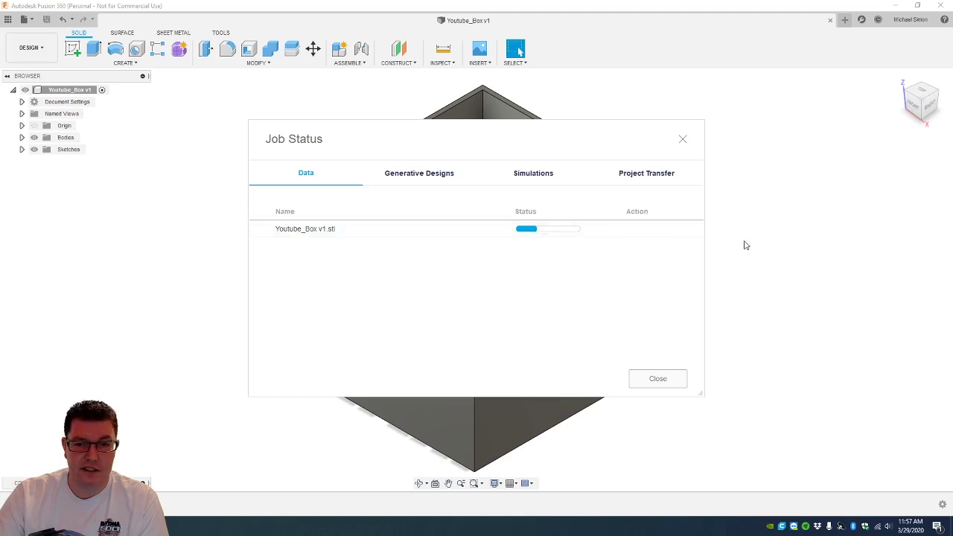
left_click_drag(577, 130, 707, 109)
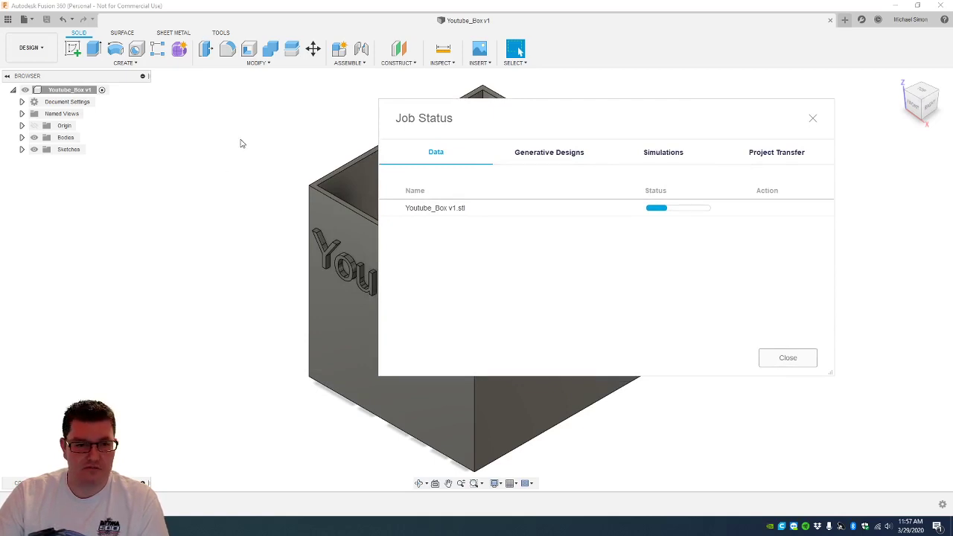
middle_click_drag(270, 211, 239, 197)
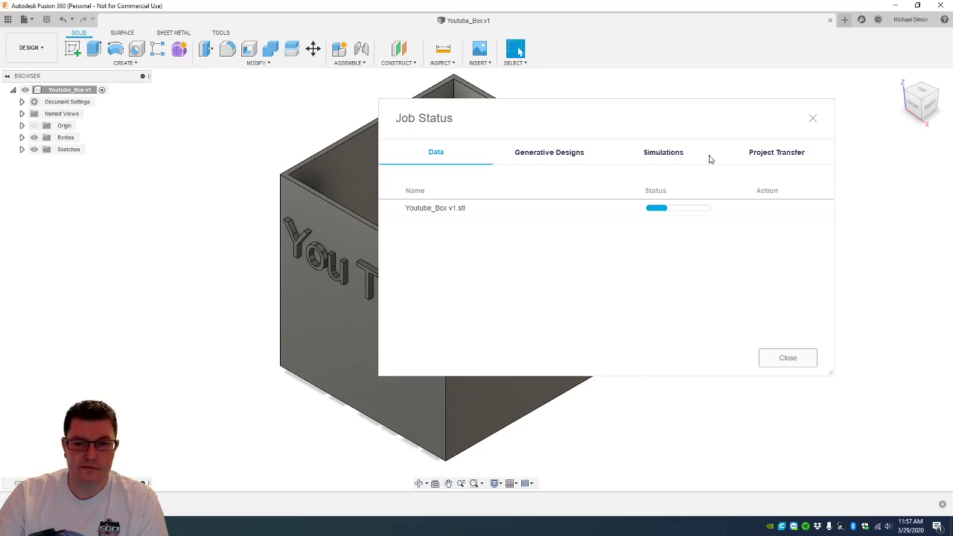
left_click_drag(683, 108, 734, 106)
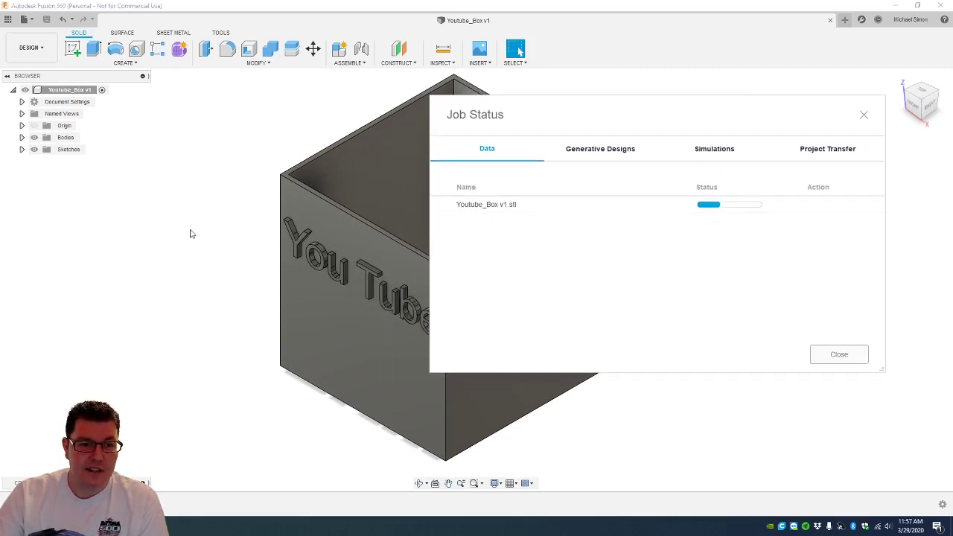
middle_click_drag(262, 273, 216, 260, "shift")
left_click_drag(764, 110, 809, 200)
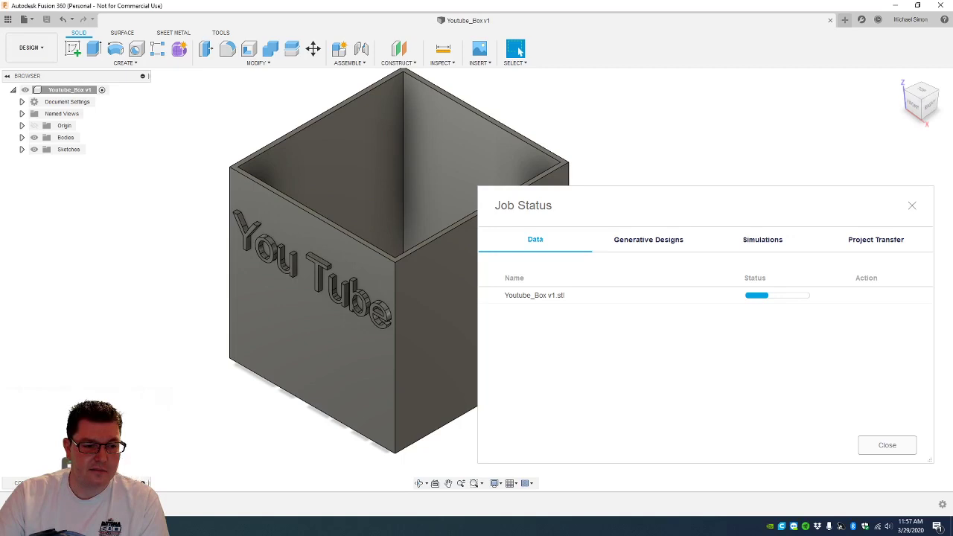
Undo and redo the box's modelling history three times, then move the Job Status dialog up-left
key("ctrl+z")
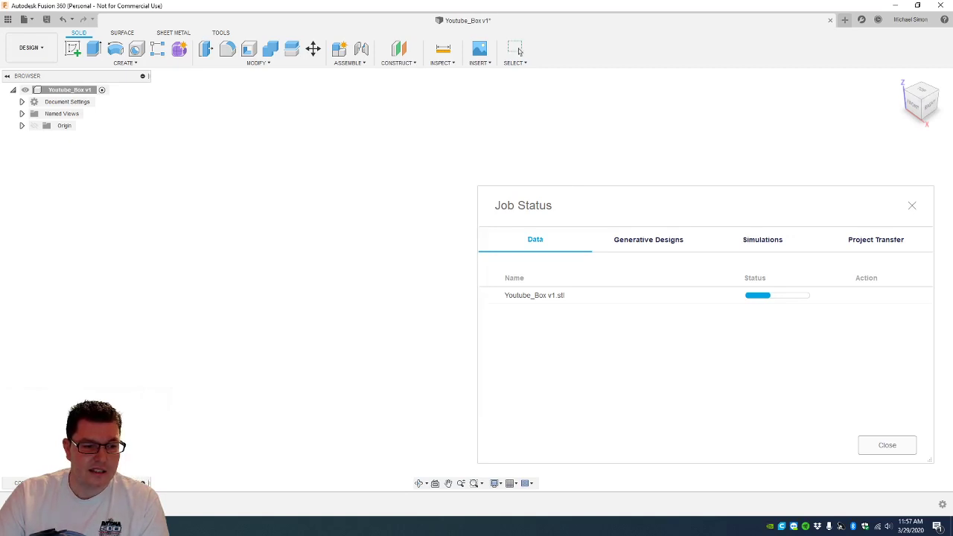
key("ctrl+y")
key("ctrl+y")
key("ctrl+y")
key("ctrl+z")
key("ctrl+z")
key("ctrl+z")
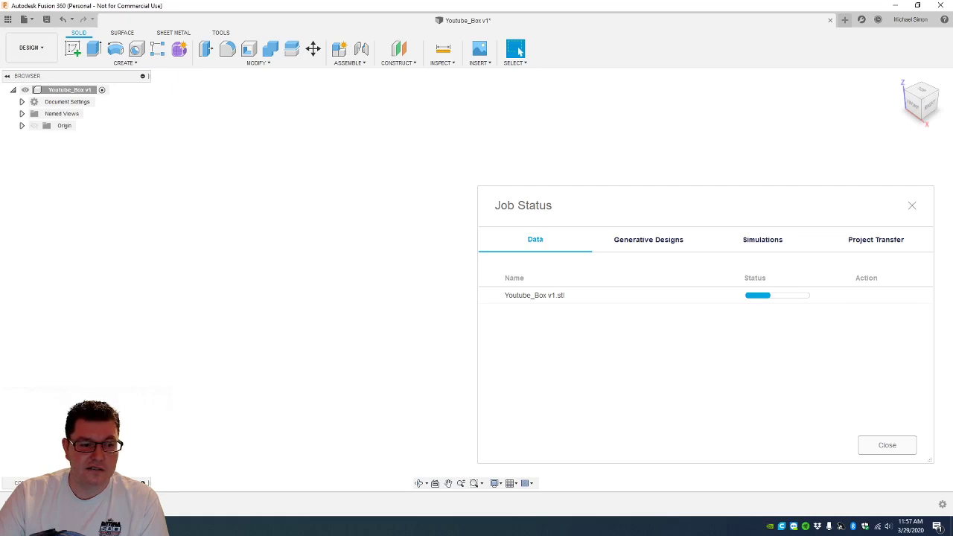
key("ctrl+y")
key("ctrl+y")
key("ctrl+y")
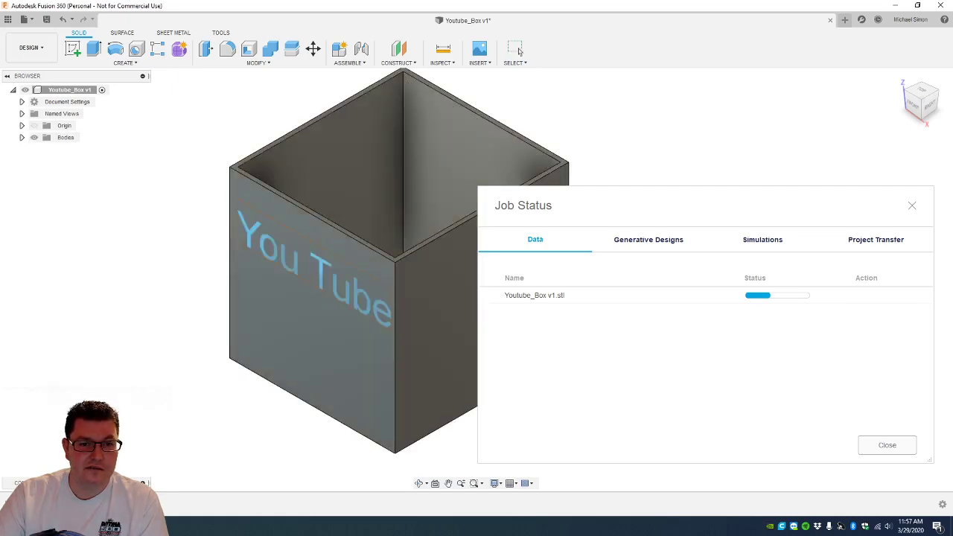
key("ctrl+z")
key("ctrl+z")
key("ctrl+z")
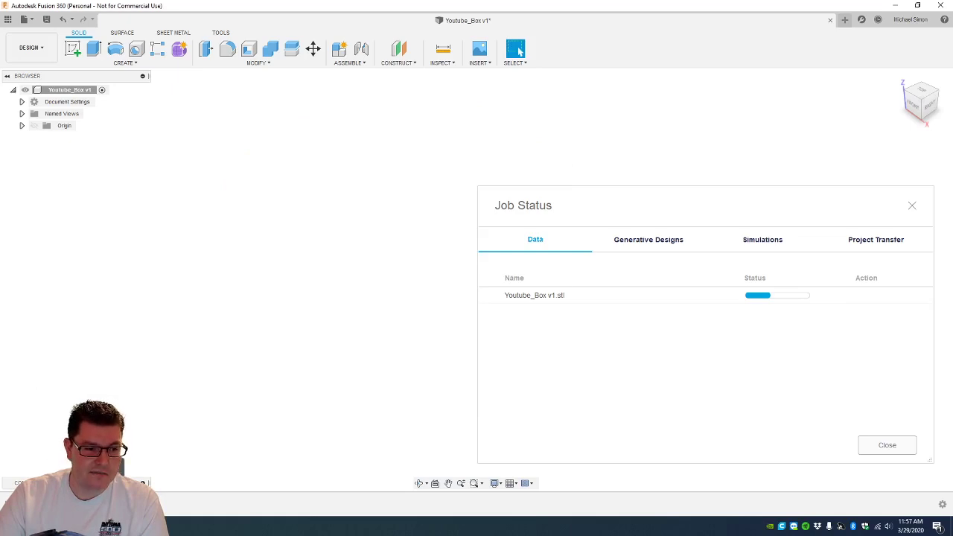
key("ctrl+y")
key("ctrl+y")
key("ctrl+y")
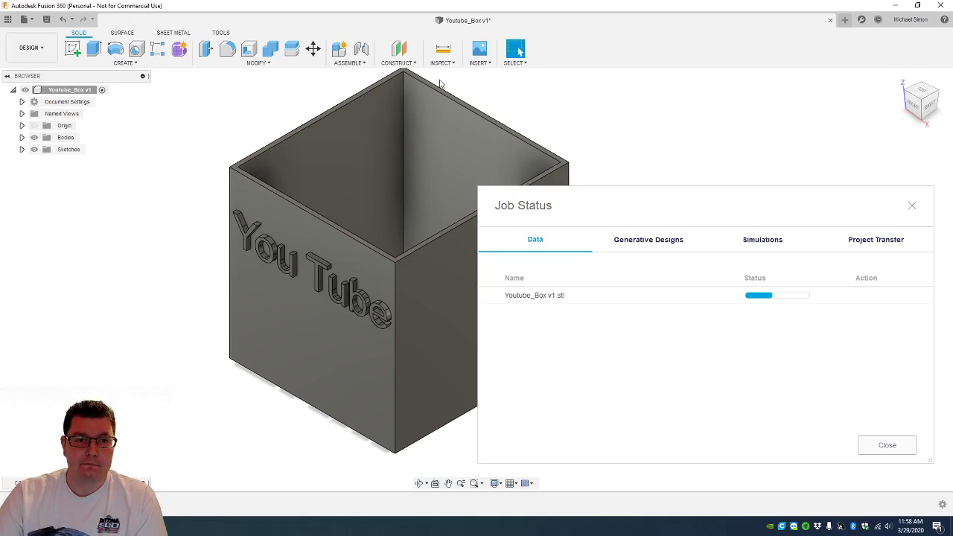
left_click_drag(758, 195, 618, 122)
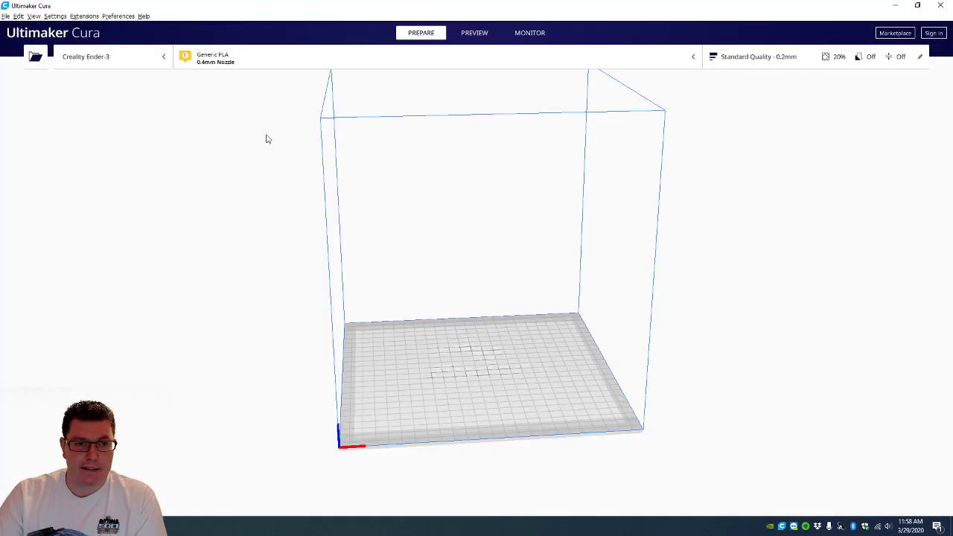
right_click_drag(455, 234, 440, 251)
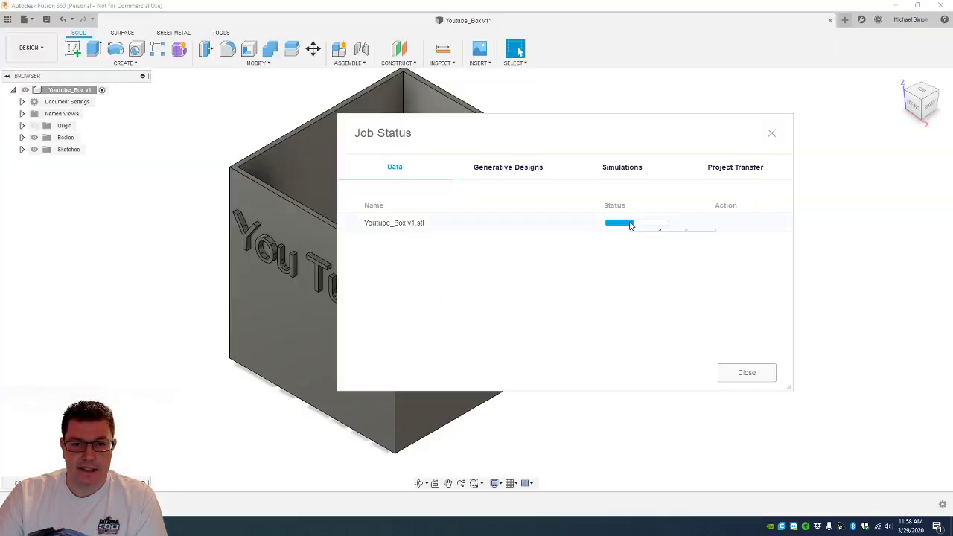
right_click(341, 529)
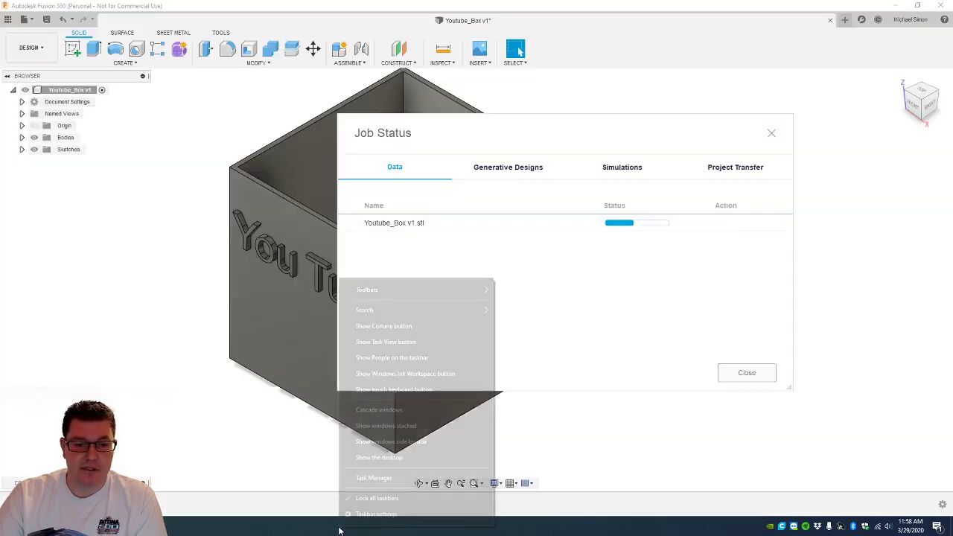
left_click(360, 480)
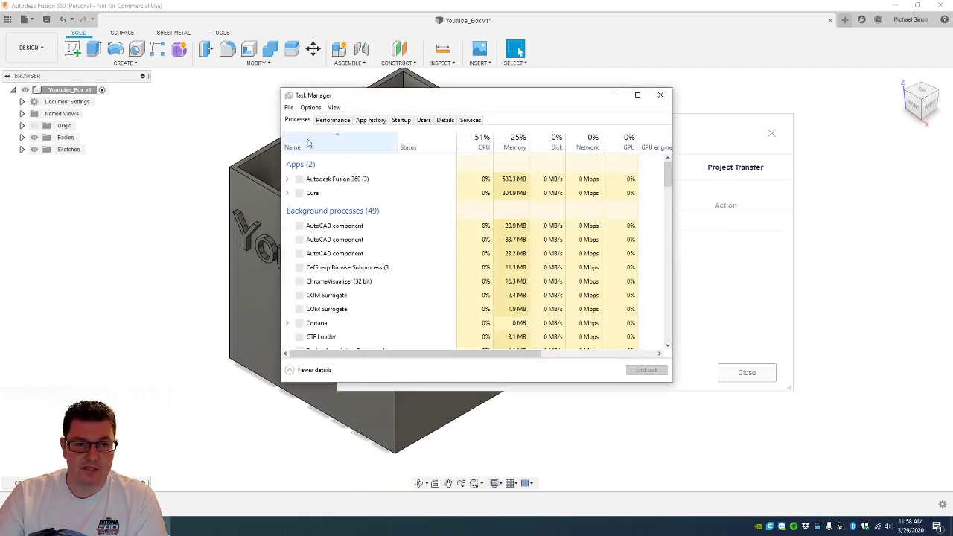
left_click(331, 121)
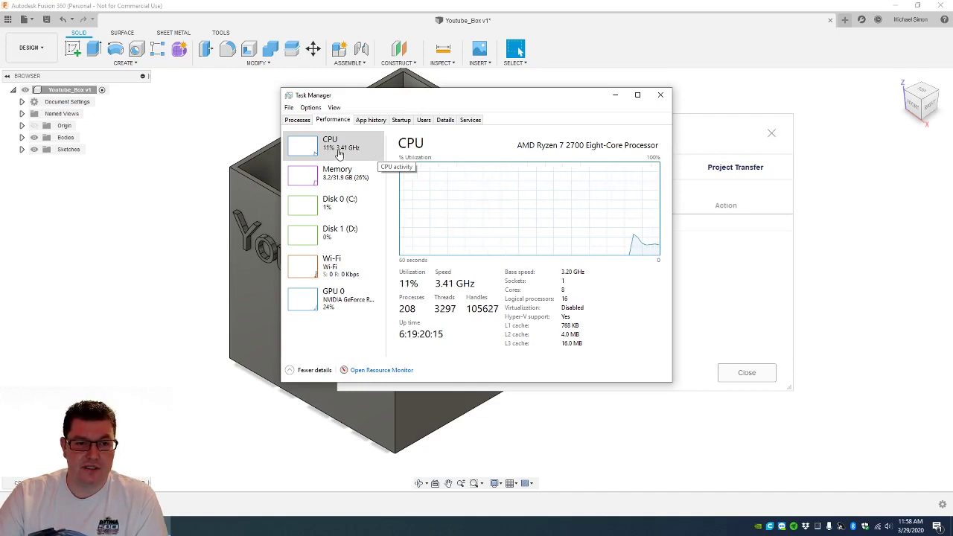
left_click_drag(471, 105, 330, 105)
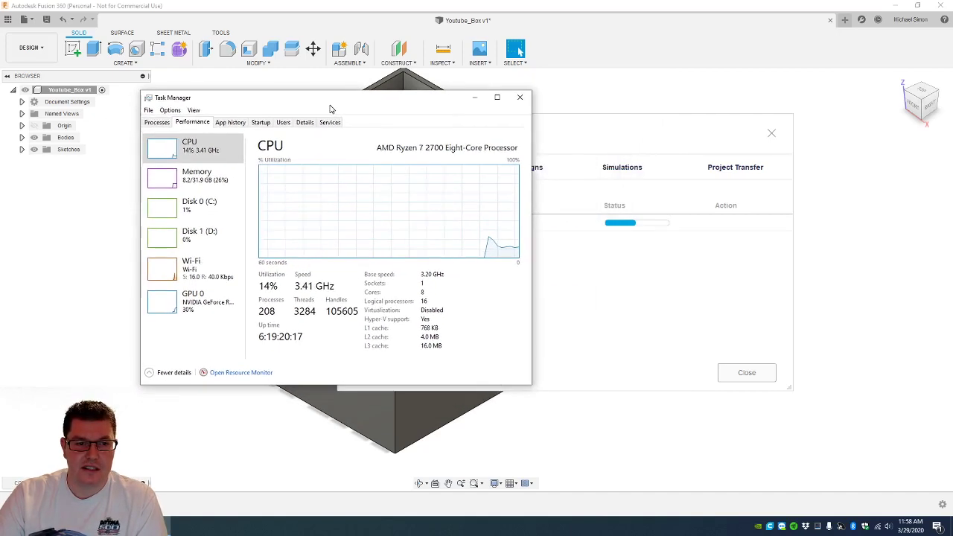
left_click(195, 183)
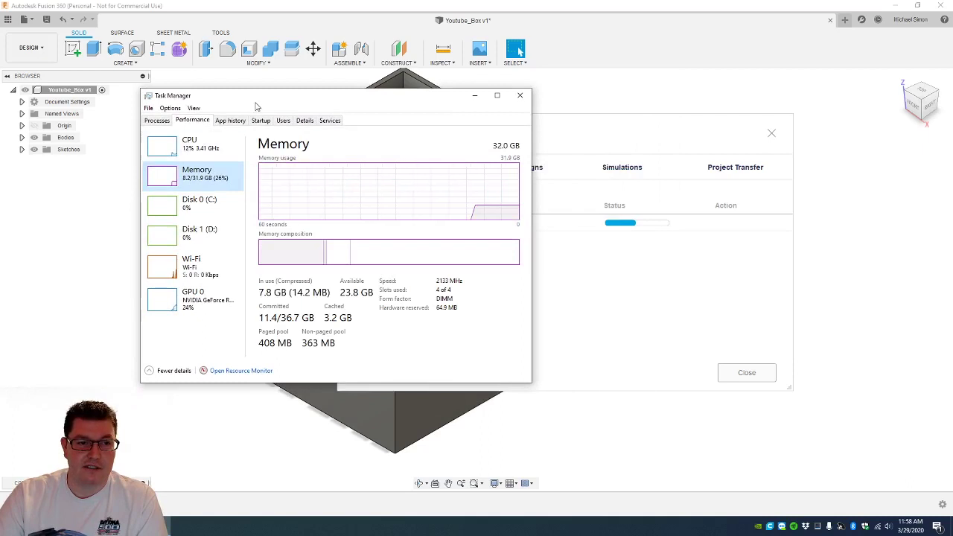
left_click(216, 145)
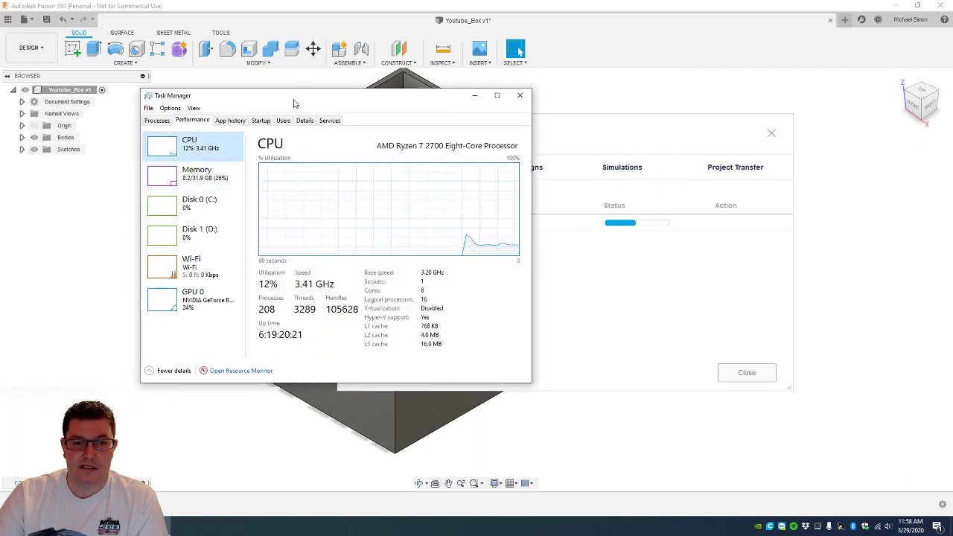
left_click_drag(294, 102, 329, 98)
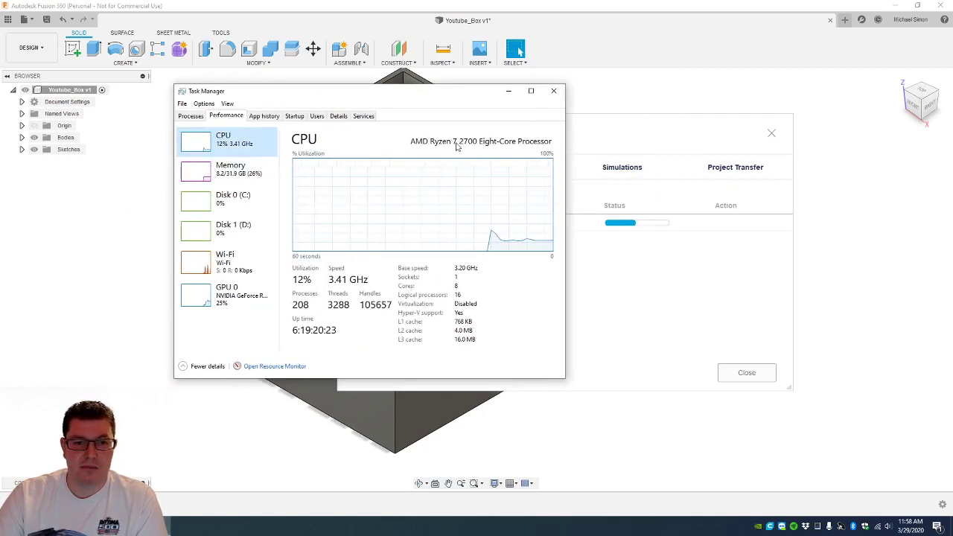
left_click(256, 184)
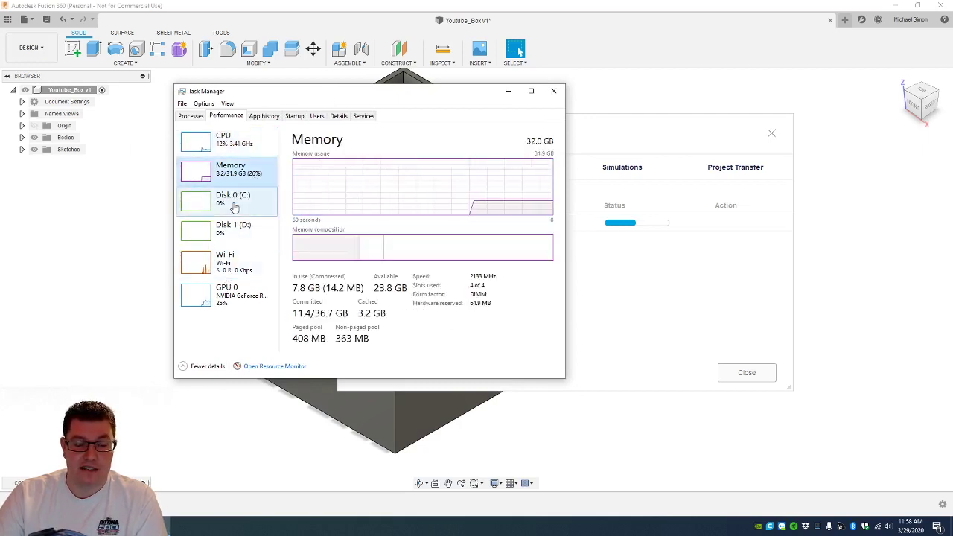
left_click_drag(434, 100, 474, 110)
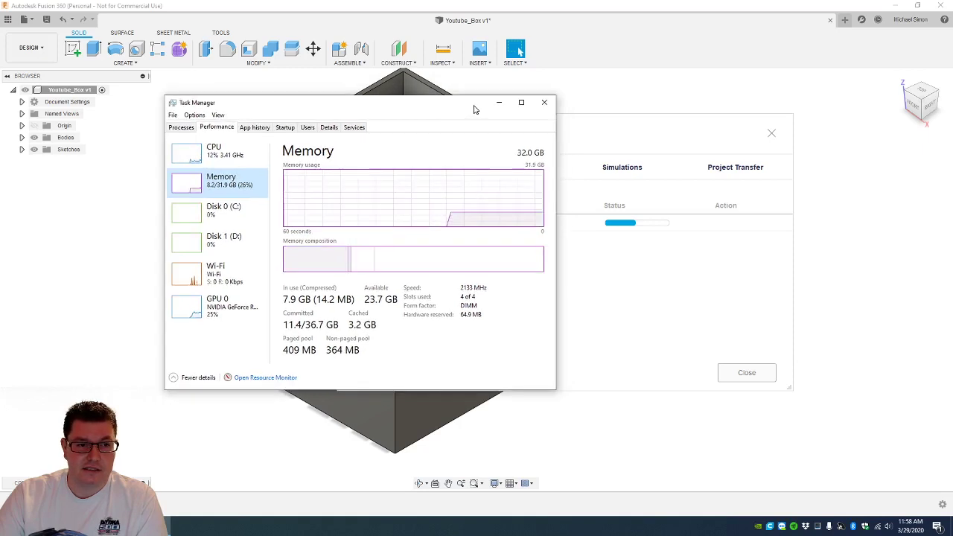
left_click(547, 104)
Shift the Job Status dialog right, slide the box fully into view and select its right face
left_click_drag(583, 131, 483, 129)
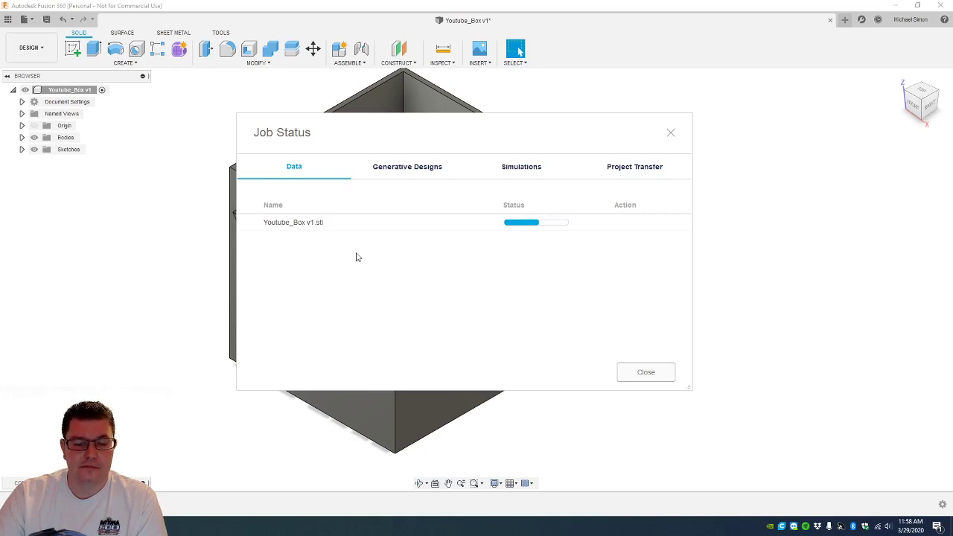
left_click_drag(439, 120, 640, 119)
middle_click_drag(314, 260, 166, 267)
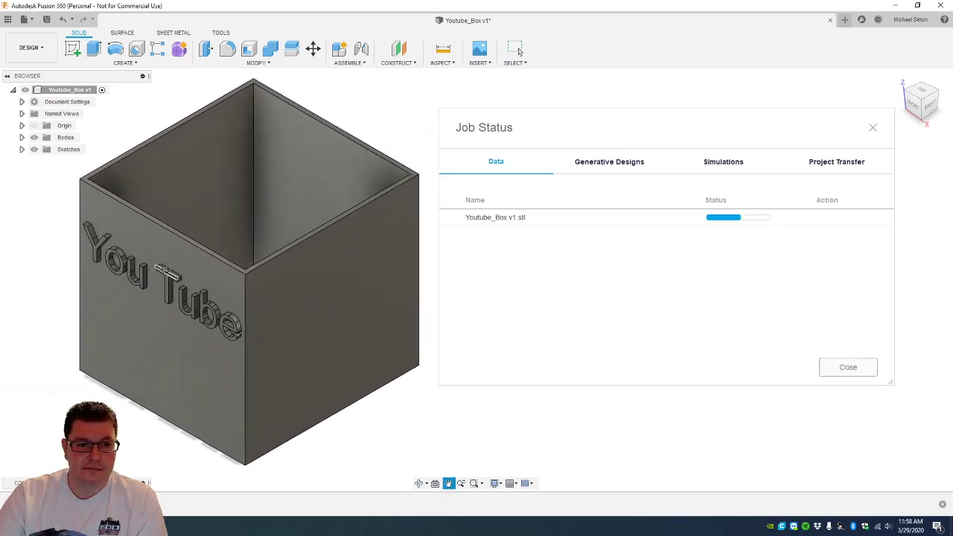
left_click(335, 306)
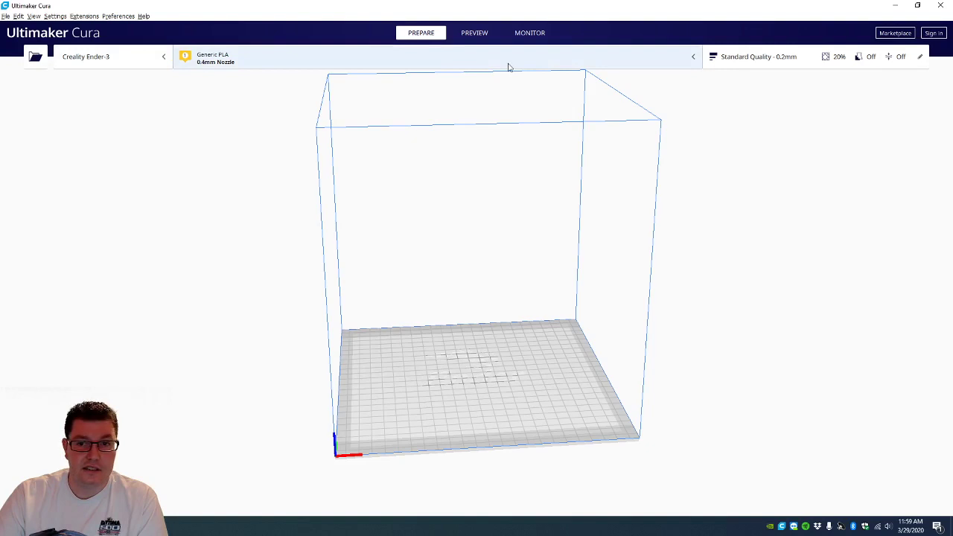
Confirm Creality Ender-3 as the printer and open the Custom print settings panel
left_click(159, 61)
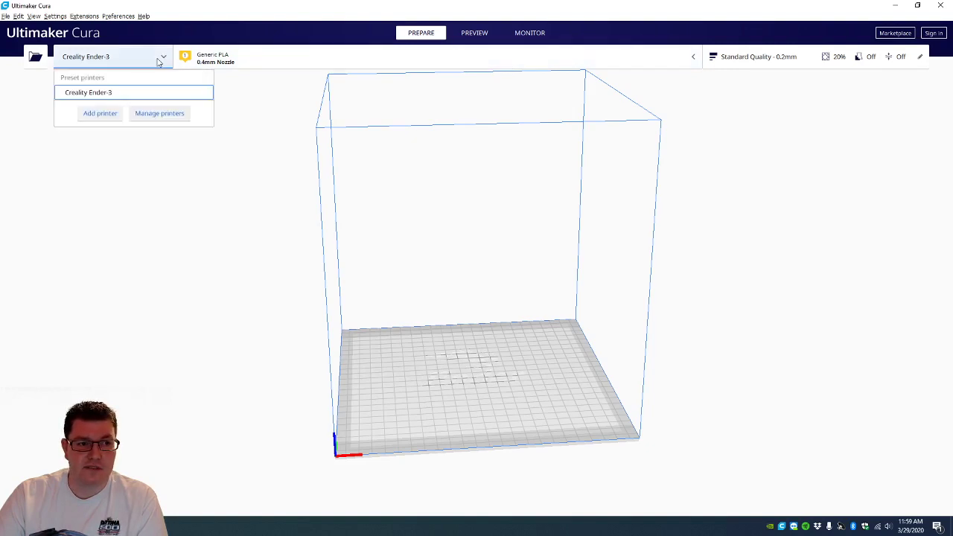
left_click(146, 61)
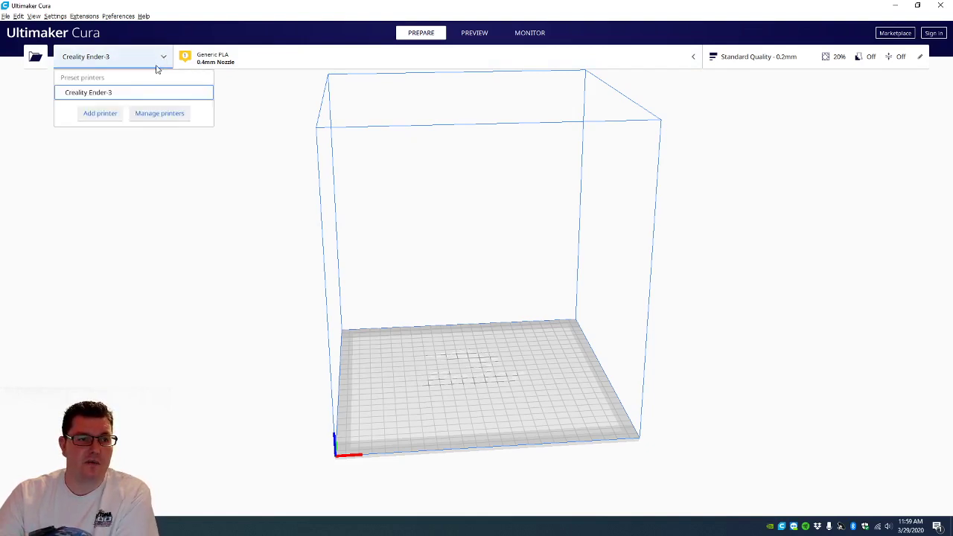
left_click(239, 121)
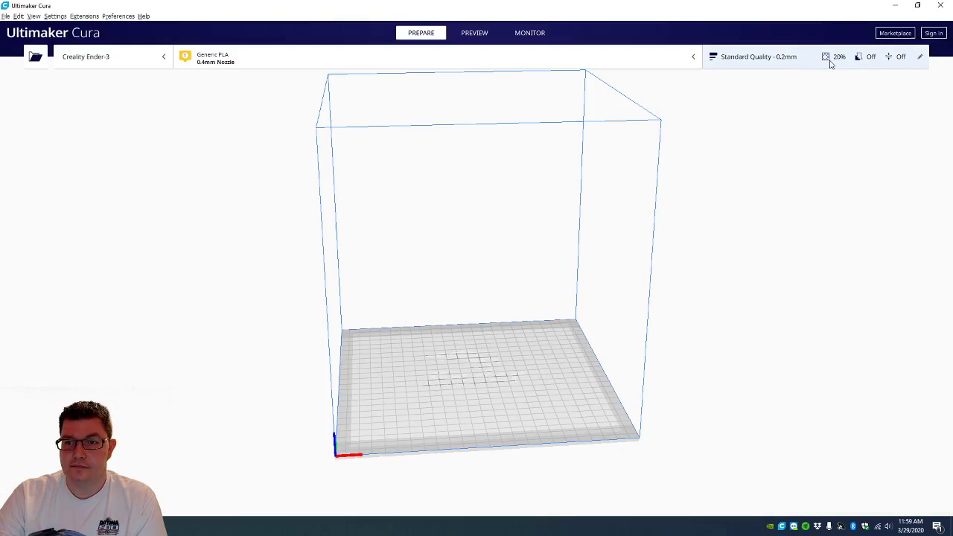
left_click(806, 64)
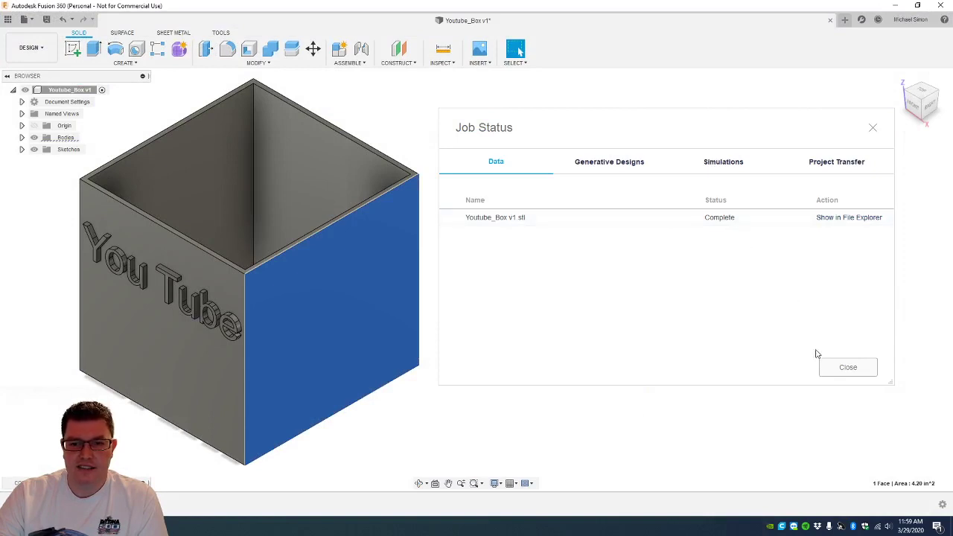
Close the completed Job Status dialog and return the box to the ViewCube Home view
left_click(841, 367)
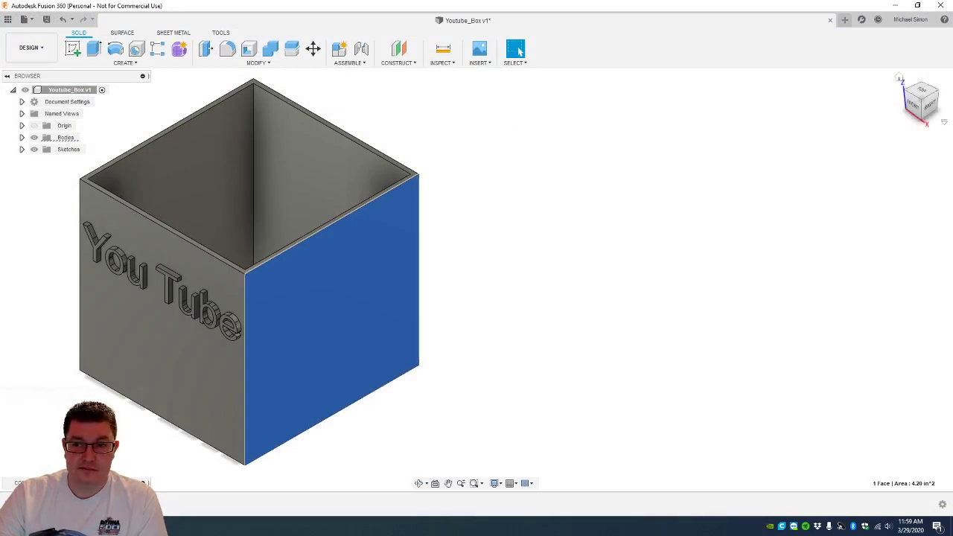
left_click(899, 77)
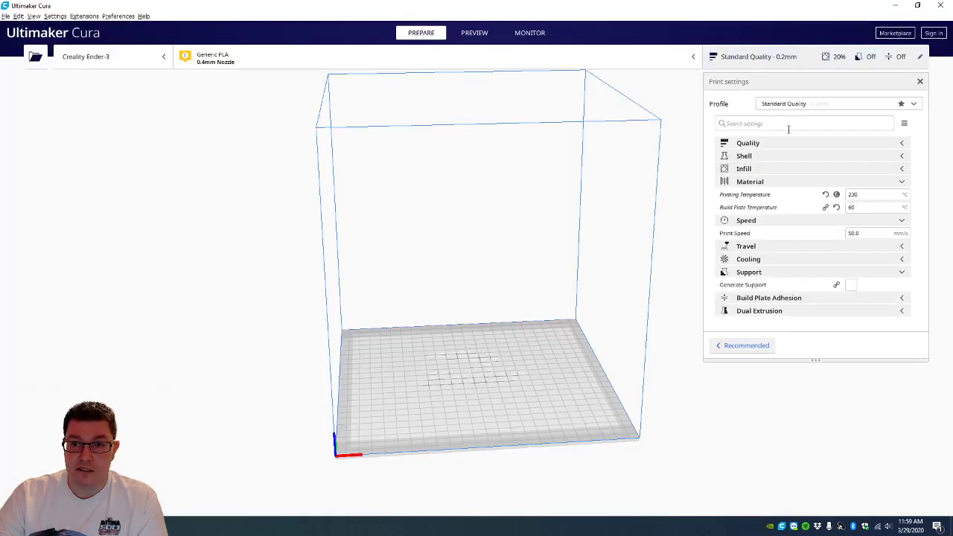
Import Youtube_Box v1 from the Downloads folder onto the Ender-3 build plate
left_click(921, 82)
key("ctrl+o")
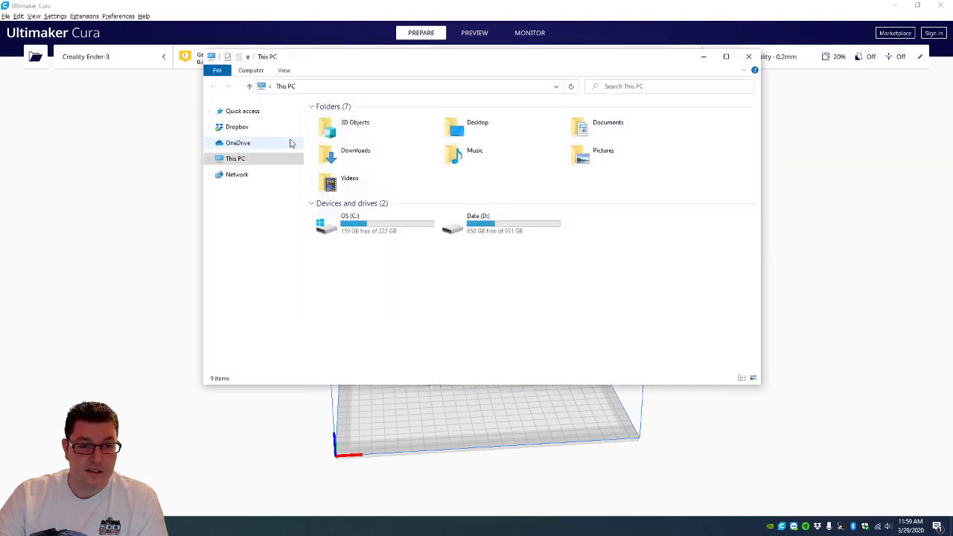
double_click(346, 154)
left_click_drag(353, 135, 159, 152)
left_click(706, 27)
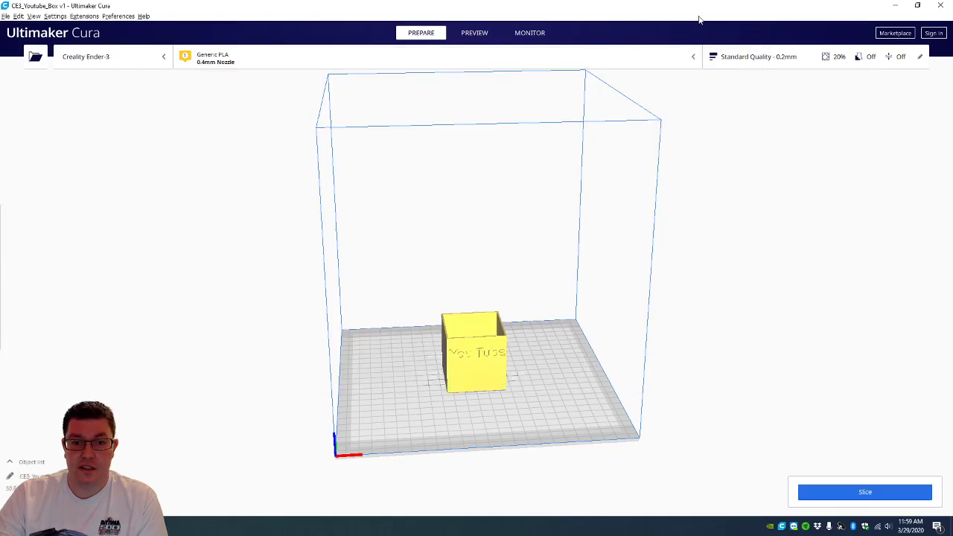
Zoom and orbit around the box to inspect it from above, a corner and the You Tube front face
mouse_move(517, 390)
right_mouse_down()
mouse_move(504, 372)
mouse_move(511, 381)
right_mouse_up()
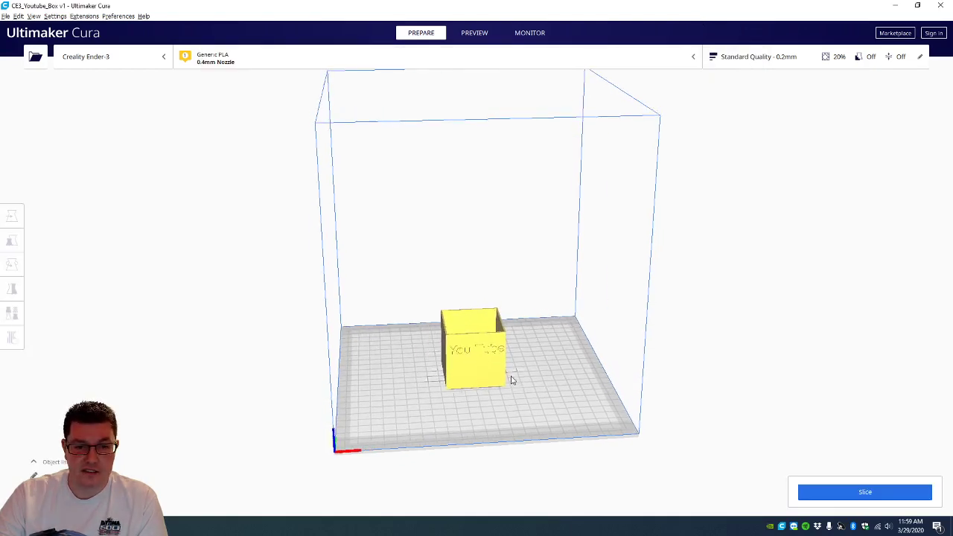
scroll(472, 395, "down", 2)
scroll(476, 402, "up", 3)
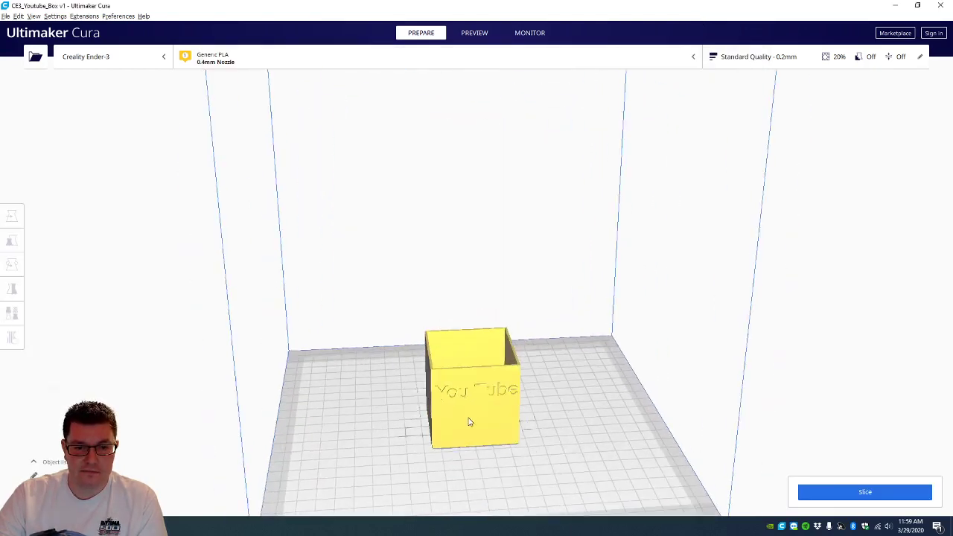
scroll(470, 422, "down", 3)
right_click_drag(355, 160, 355, 399)
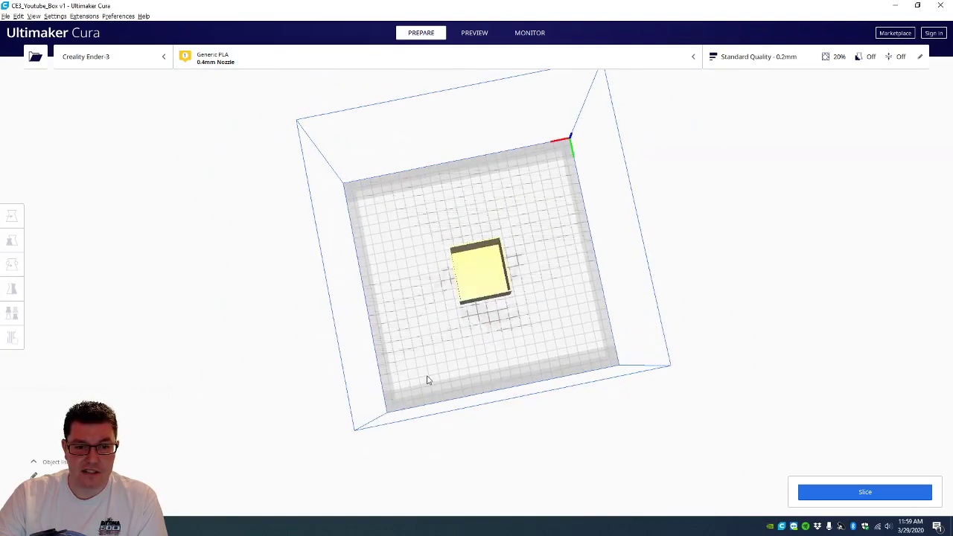
right_click_drag(428, 381, 385, 365)
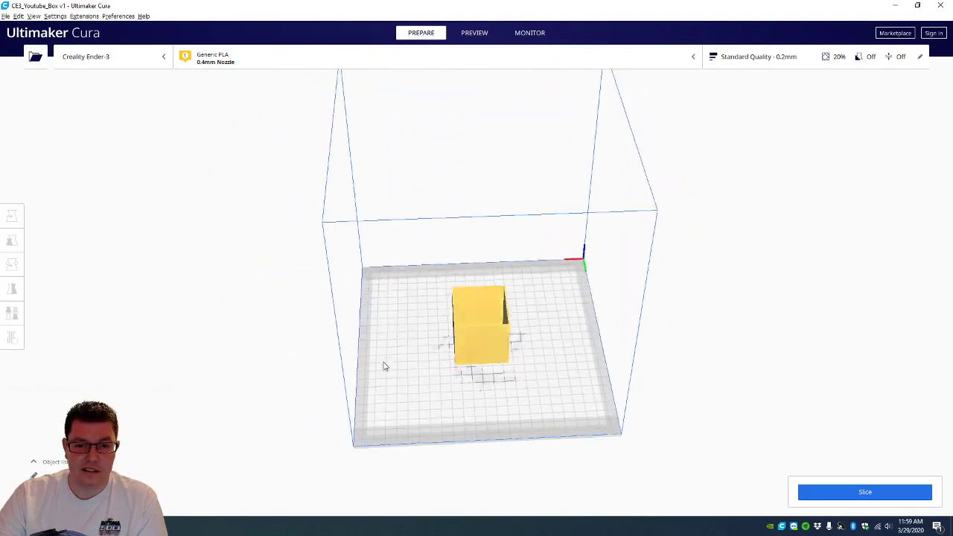
scroll(383, 366, "up", 4)
scroll(572, 459, "up", 2)
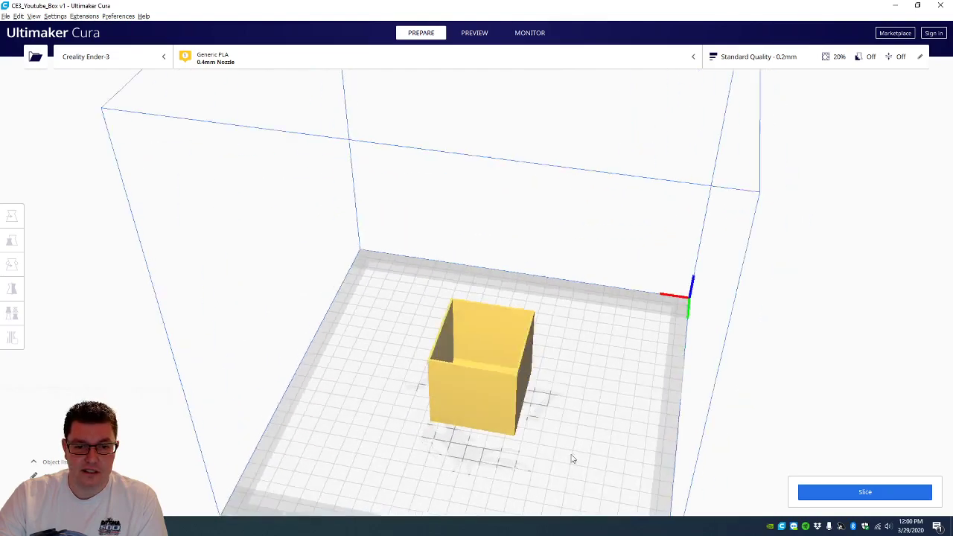
right_click_drag(573, 459, 469, 231)
scroll(477, 461, "up", 3)
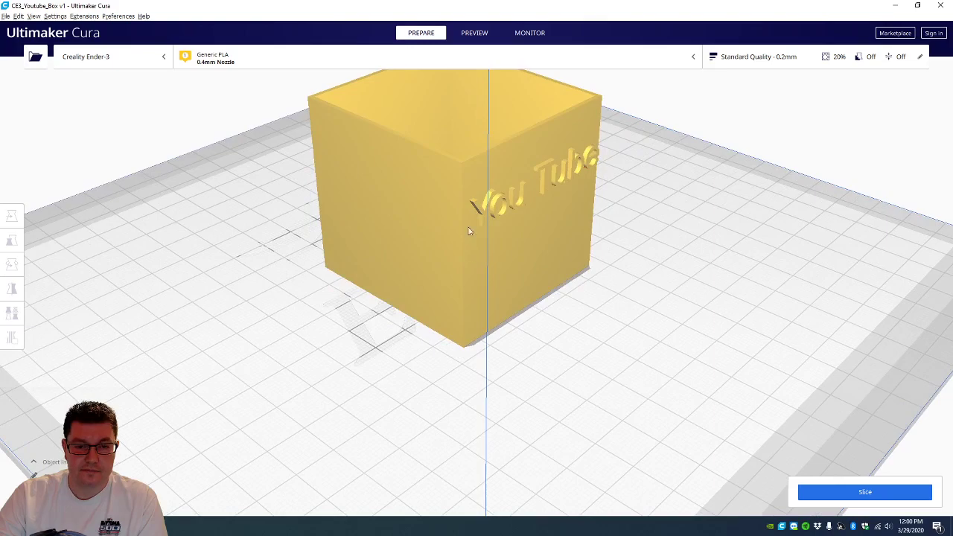
scroll(469, 231, "up", 2)
right_click_drag(531, 144, 475, 142)
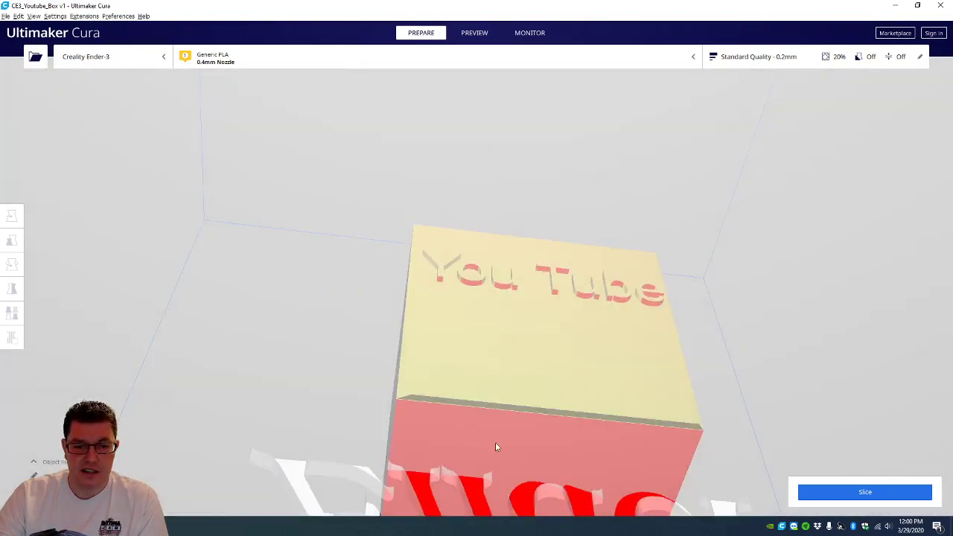
right_click_drag(539, 301, 503, 315)
scroll(501, 313, "up", 5)
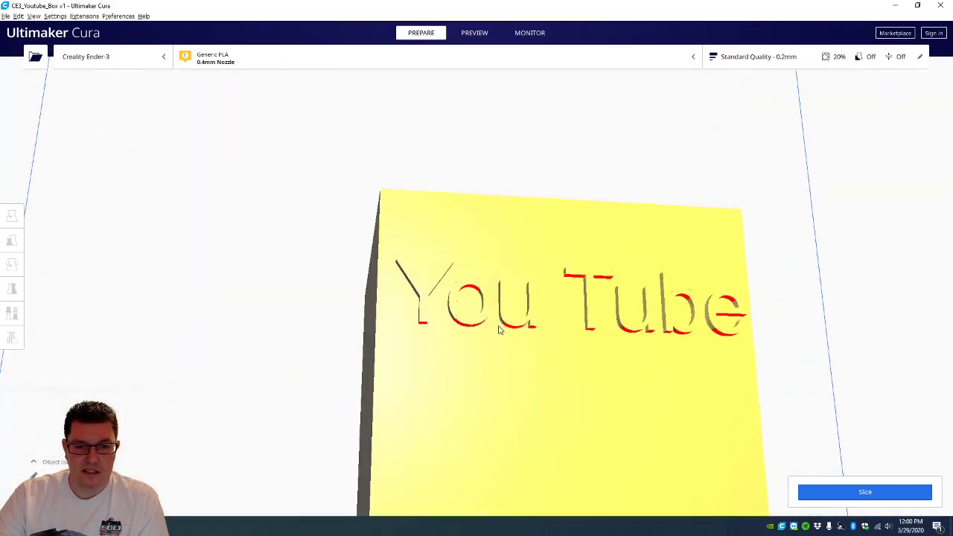
right_click_drag(552, 385, 549, 385)
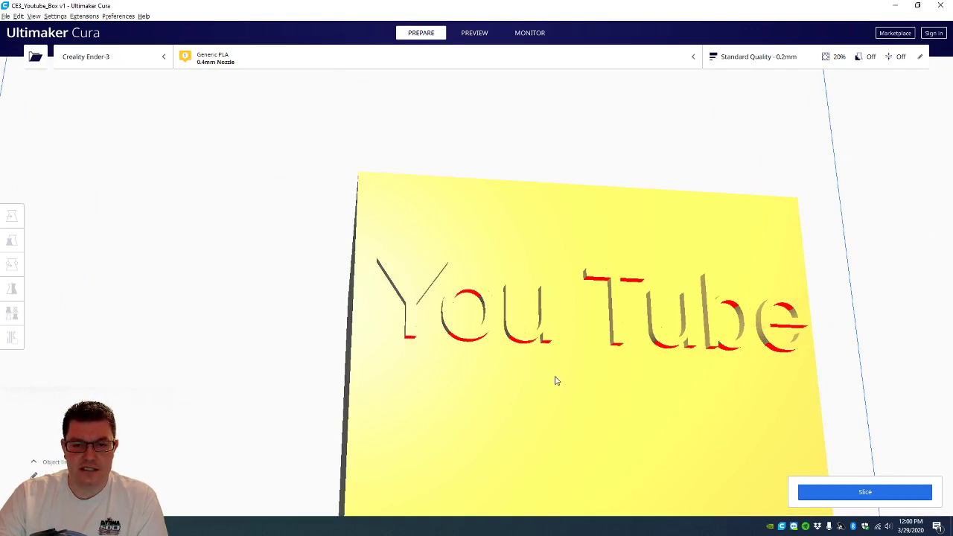
scroll(588, 261, "down", 3)
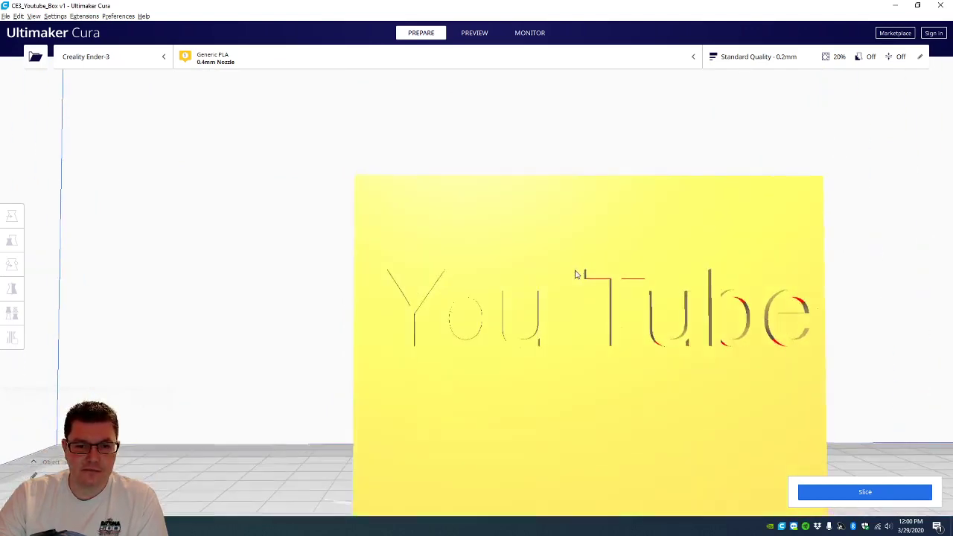
right_click_drag(579, 270, 588, 320)
scroll(580, 328, "down", 2)
scroll(581, 328, "down", 5)
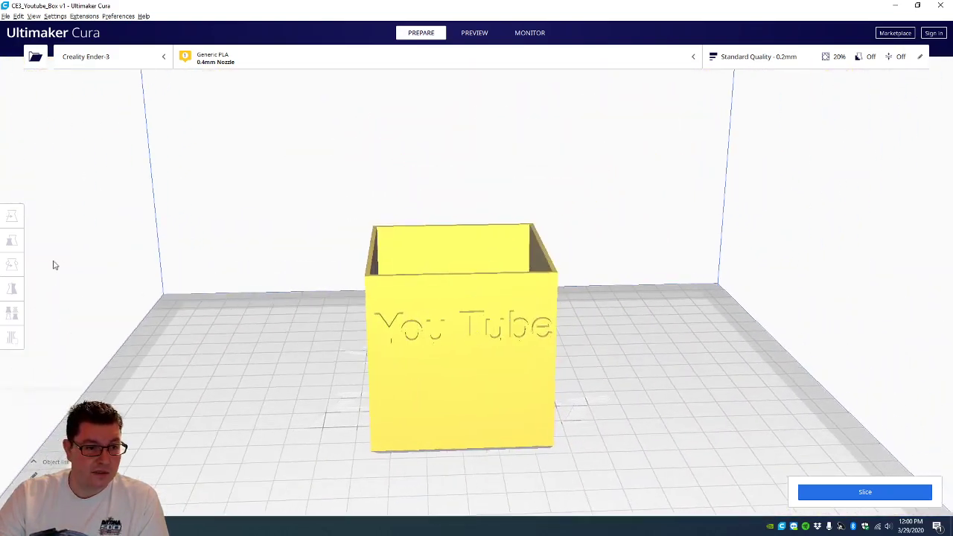
Rotate the box 90° onto its side with the Rotate tool
left_click(440, 336)
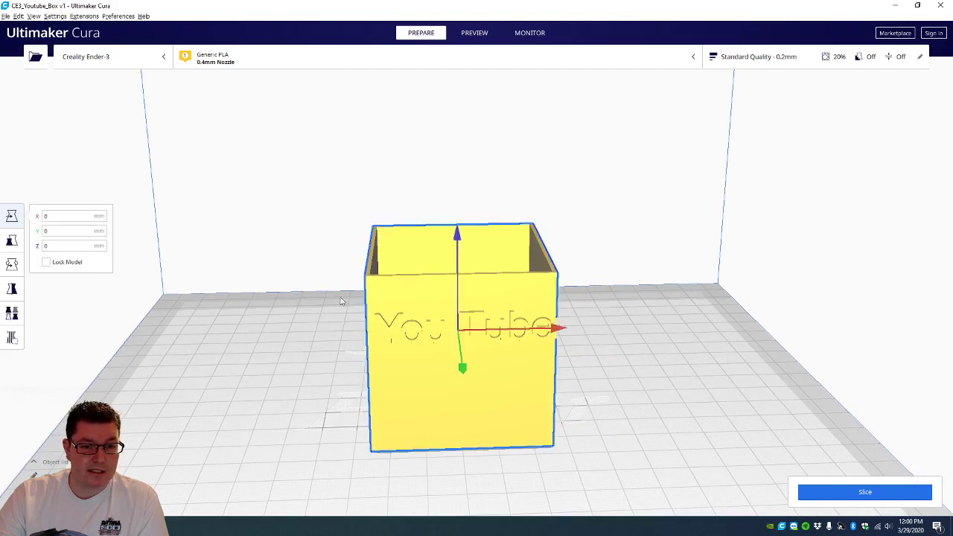
left_click(12, 265)
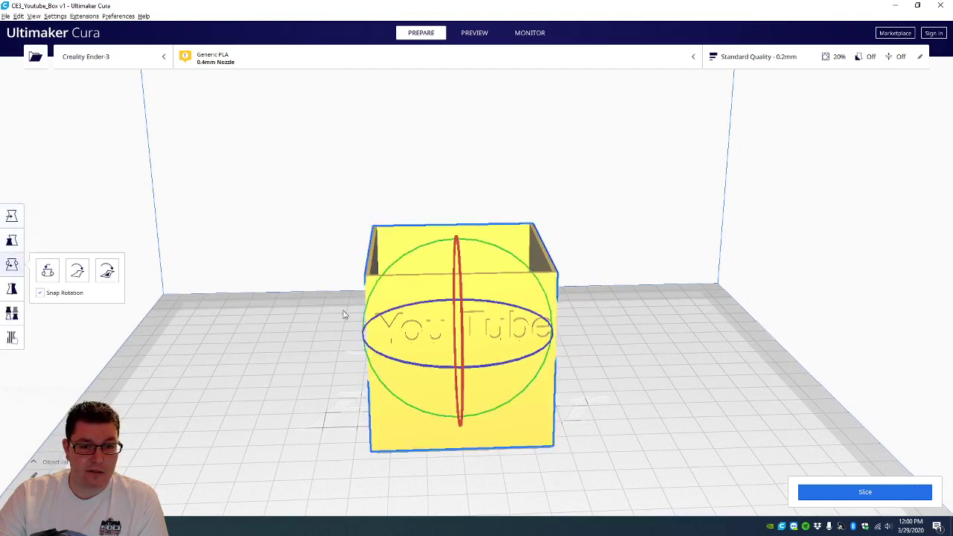
left_click_drag(374, 296, 599, 354)
left_click(600, 355)
Orbit around the rotated box to look into its open side
right_click_drag(573, 397, 307, 358)
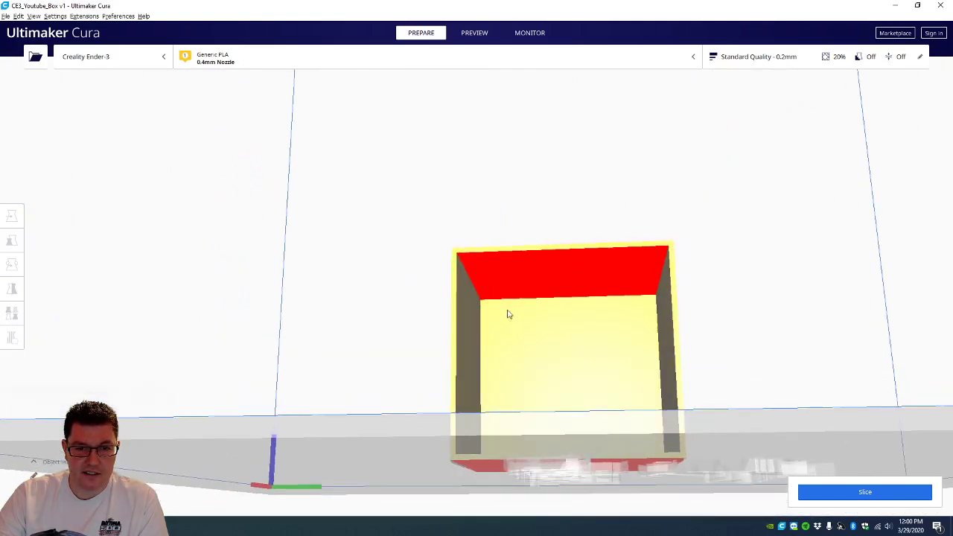
right_click_drag(557, 284, 601, 321)
right_click(590, 337)
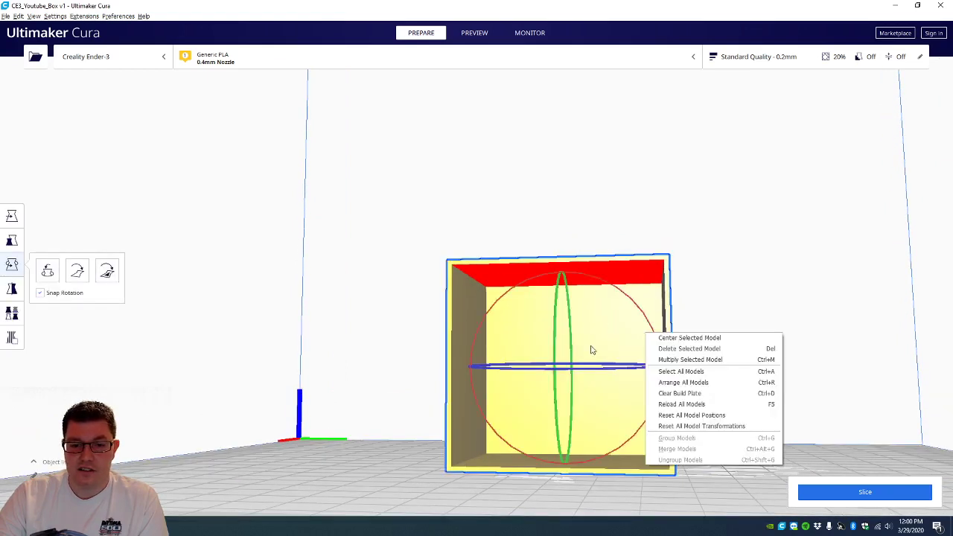
left_click(748, 265)
right_click_drag(748, 265, 615, 232)
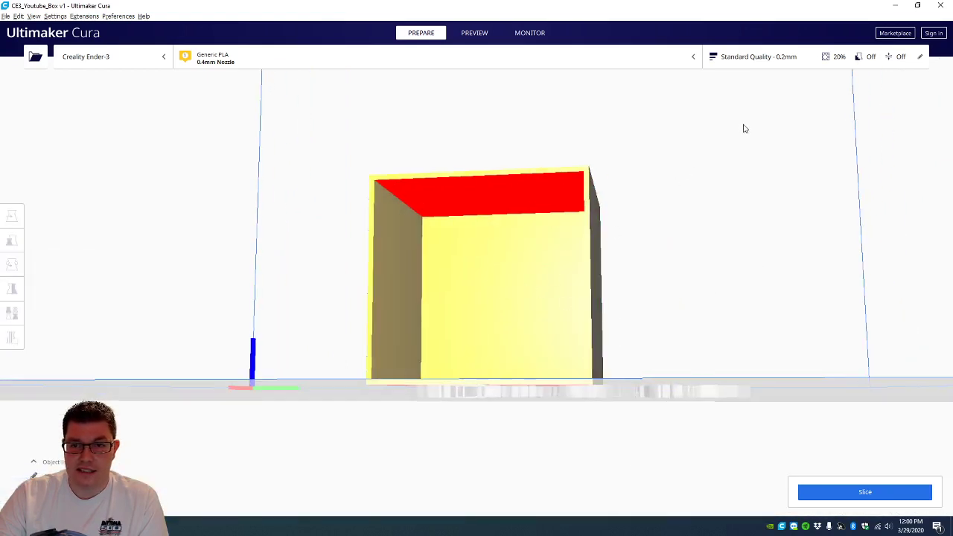
In Custom print settings, check Generate Support and keep Support Placement on Touching Buildplate
left_click(756, 64)
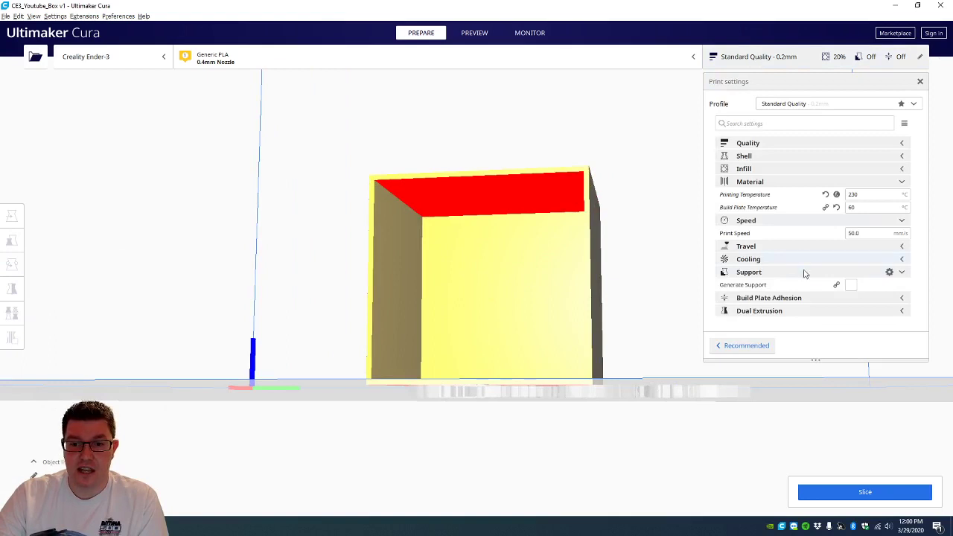
left_click(903, 273)
left_click(902, 273)
left_click(851, 285)
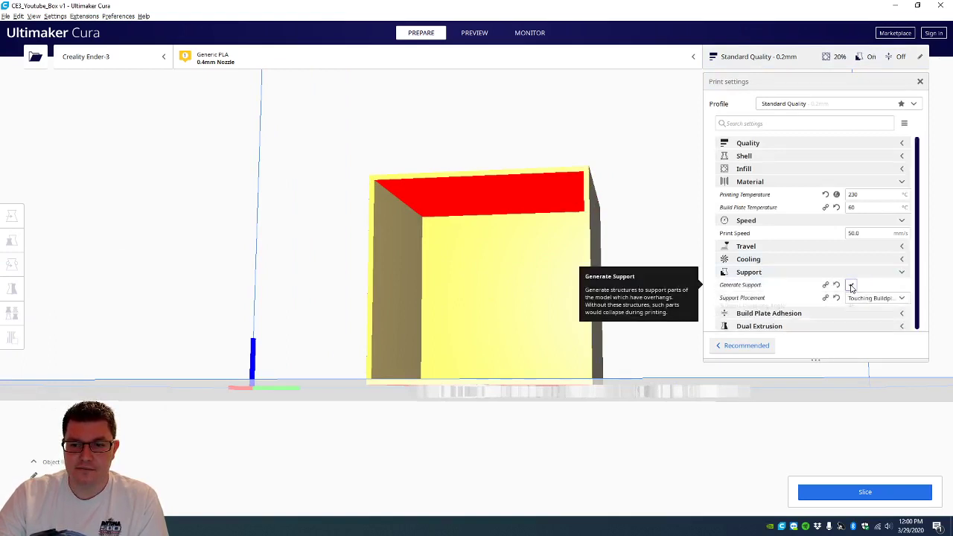
left_click(871, 298)
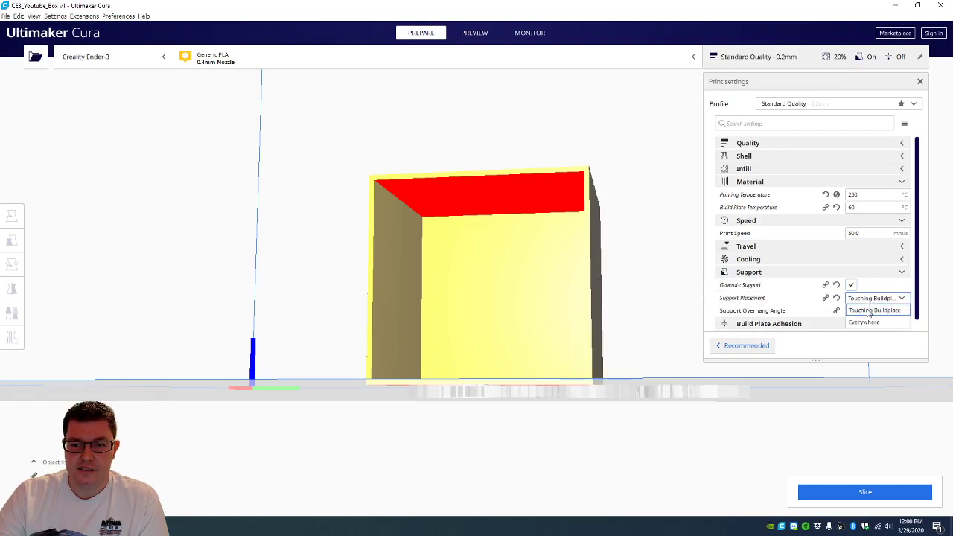
left_click(869, 309)
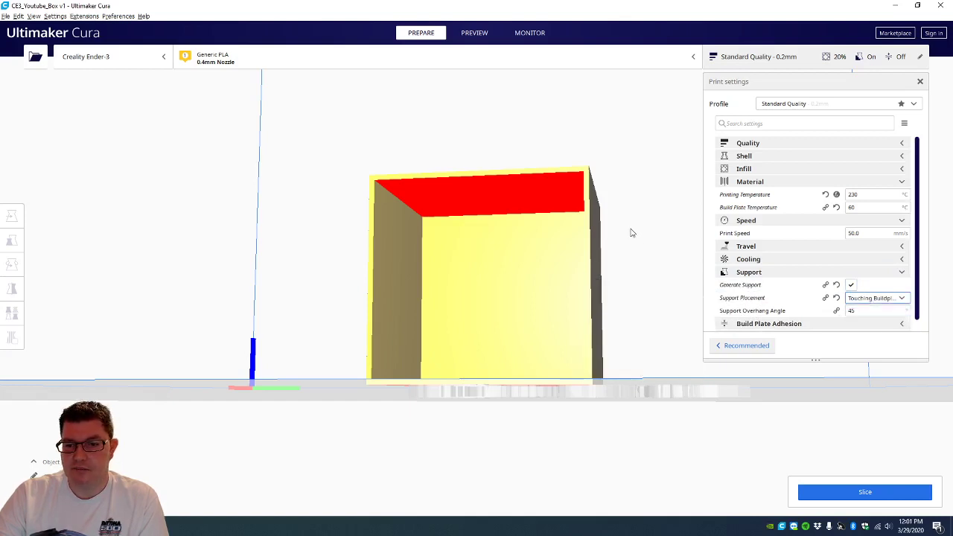
scroll(752, 321, "down", 1)
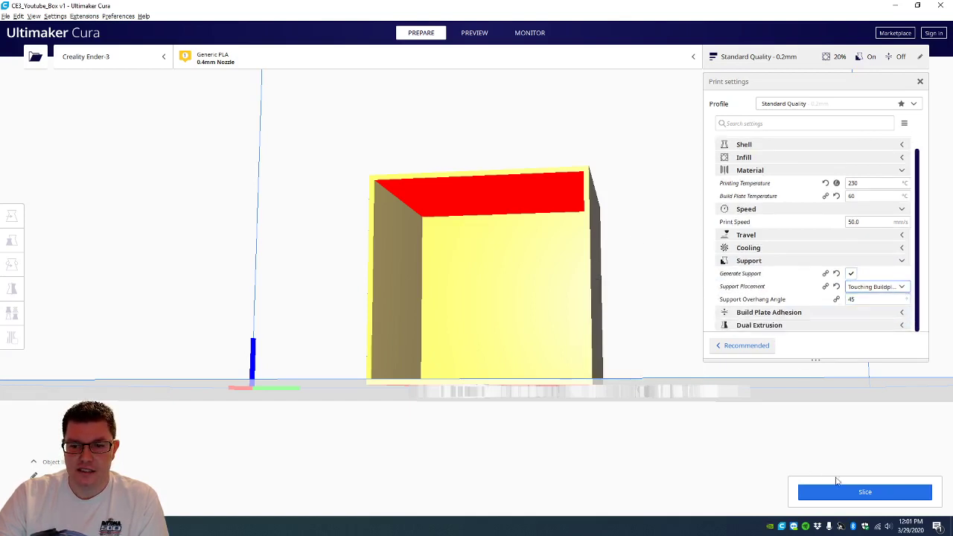
Slice the sideways box (2 h 56 min, 20 g), inspect its overhang, and open the layer Preview
left_click(838, 489)
right_click_drag(596, 298, 567, 222)
right_click_drag(541, 187, 603, 211)
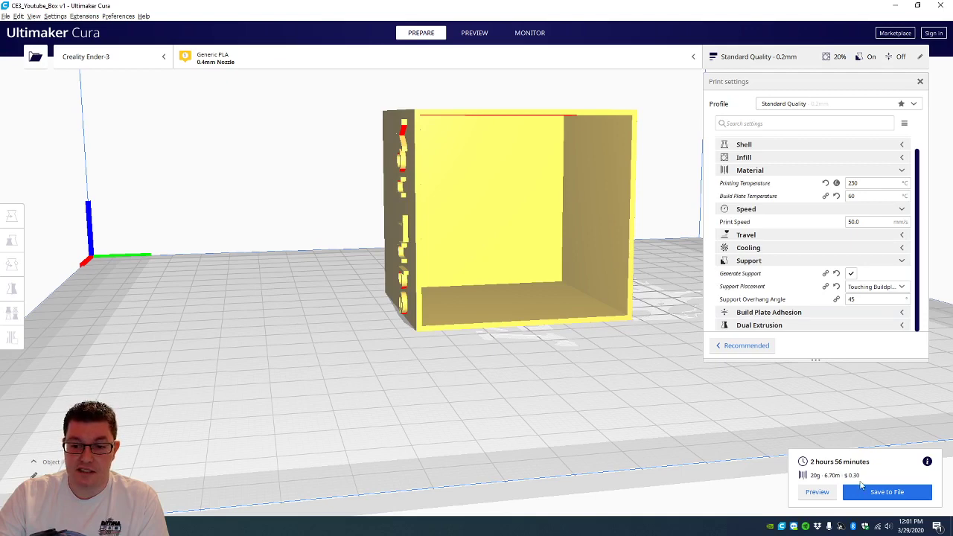
right_click_drag(514, 277, 506, 242)
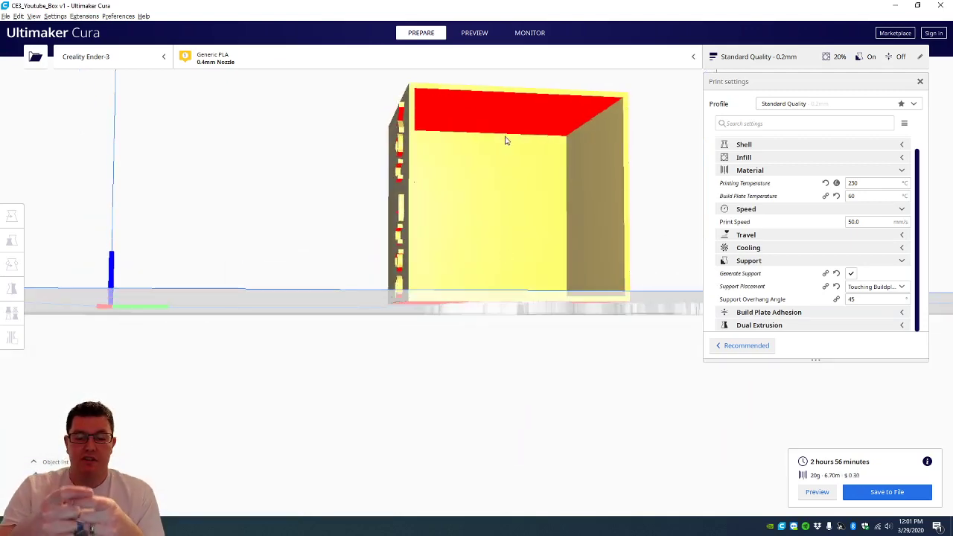
left_click(474, 33)
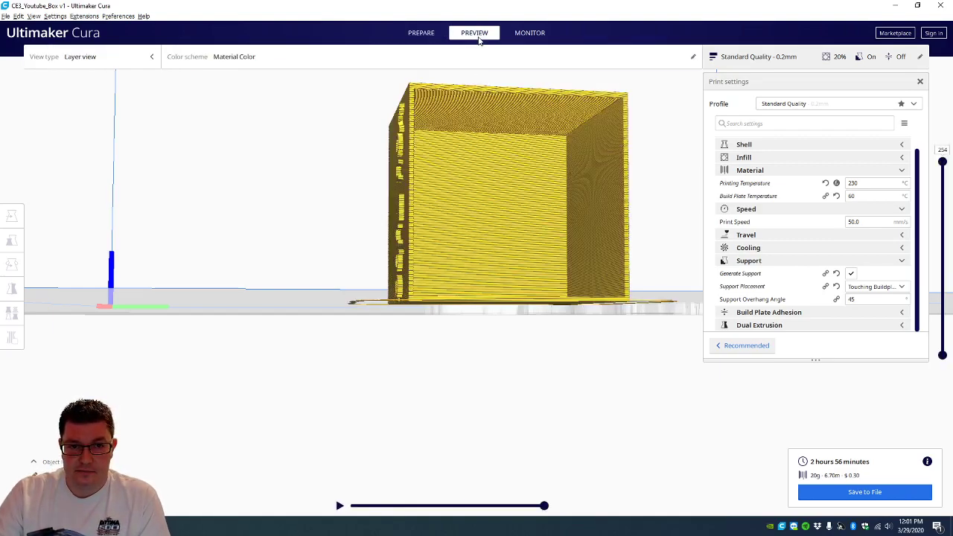
Change Support Placement to Everywhere and re-slice the box (7 h 19 min, 56 g)
right_click_drag(521, 198, 504, 210)
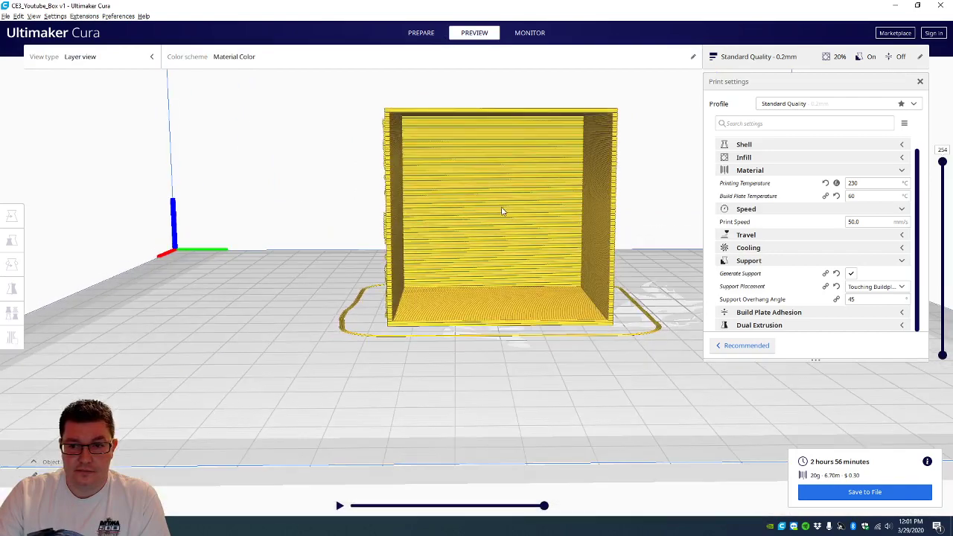
left_click(871, 287)
left_click(868, 310)
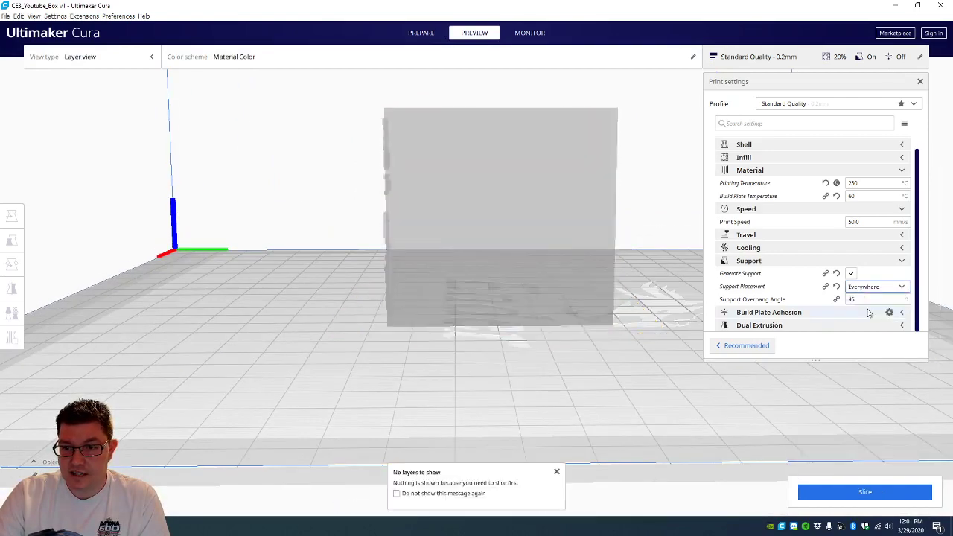
left_click(848, 492)
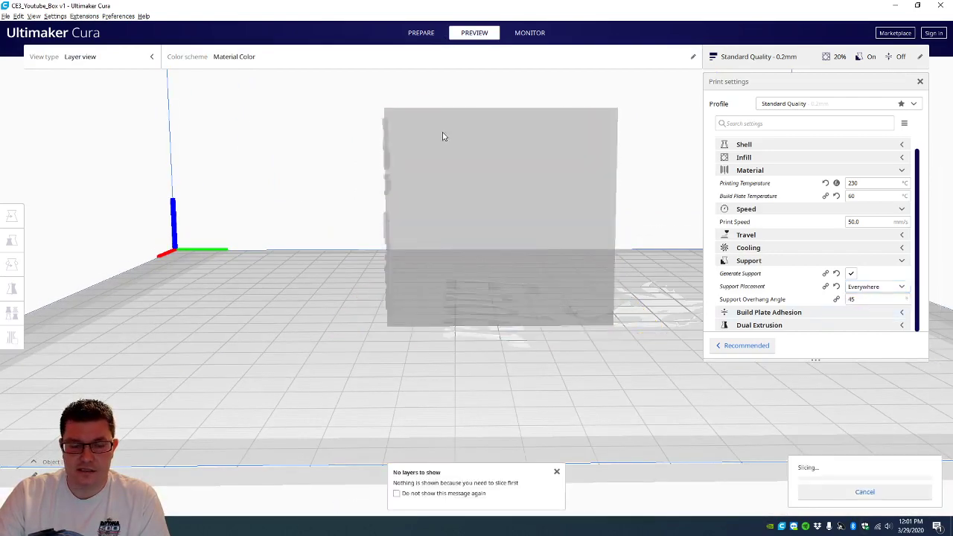
View the Everywhere-supported box in layer Preview from angled top and front-left views
left_click(428, 36)
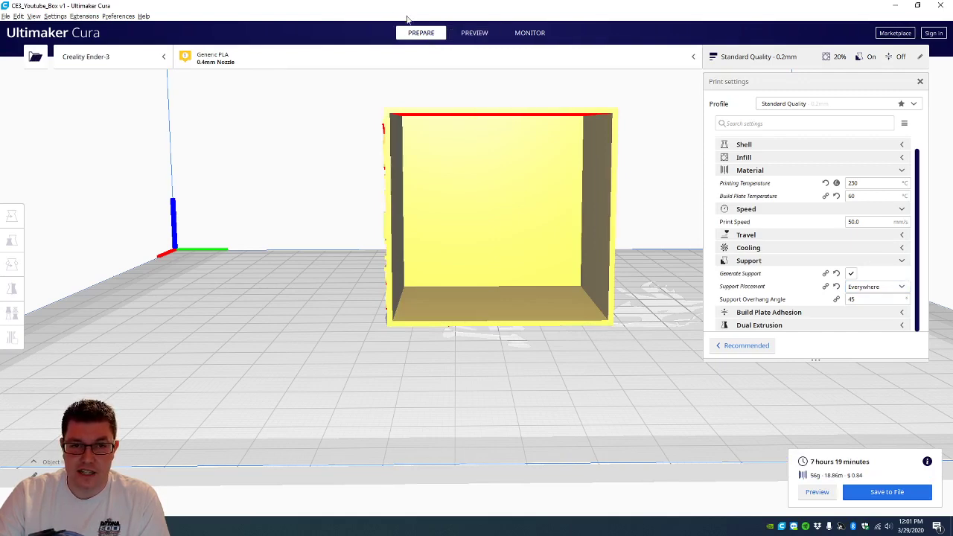
left_click(476, 34)
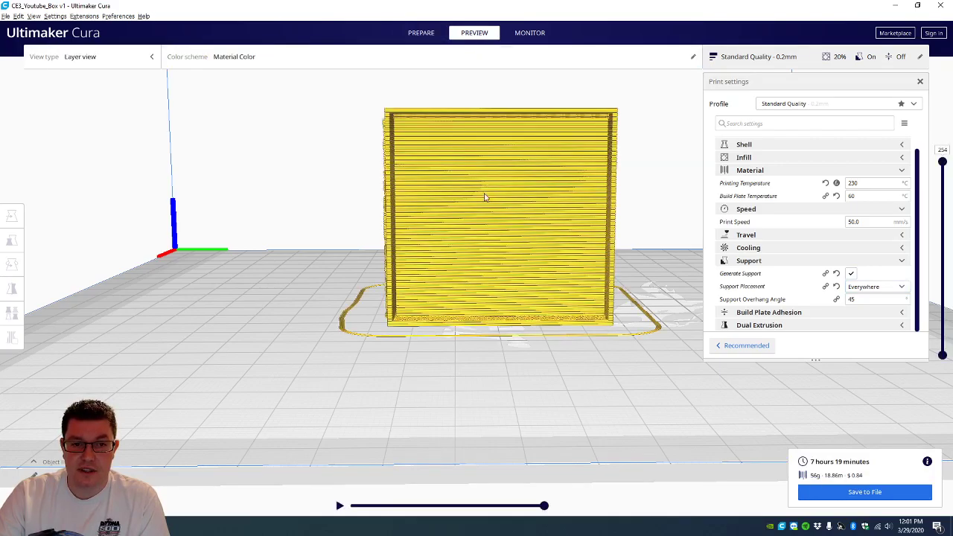
right_click_drag(485, 197, 530, 182)
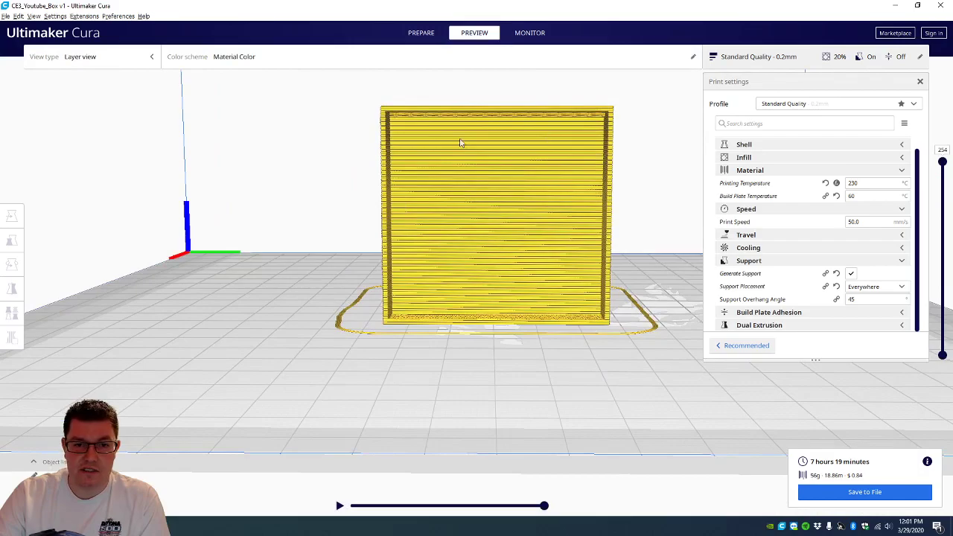
right_click_drag(465, 225, 560, 224)
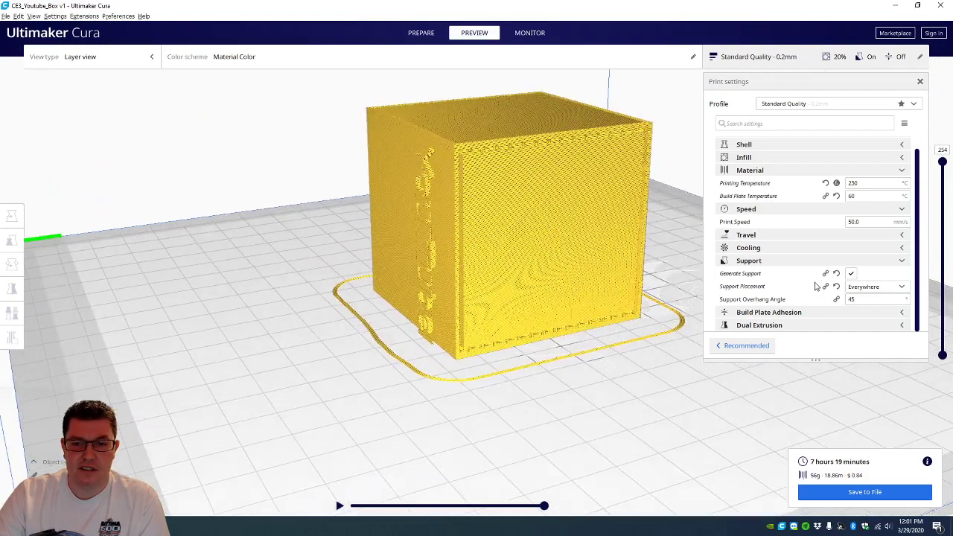
Turn off supports and rotate the box upright with its open top facing up
left_click(851, 275)
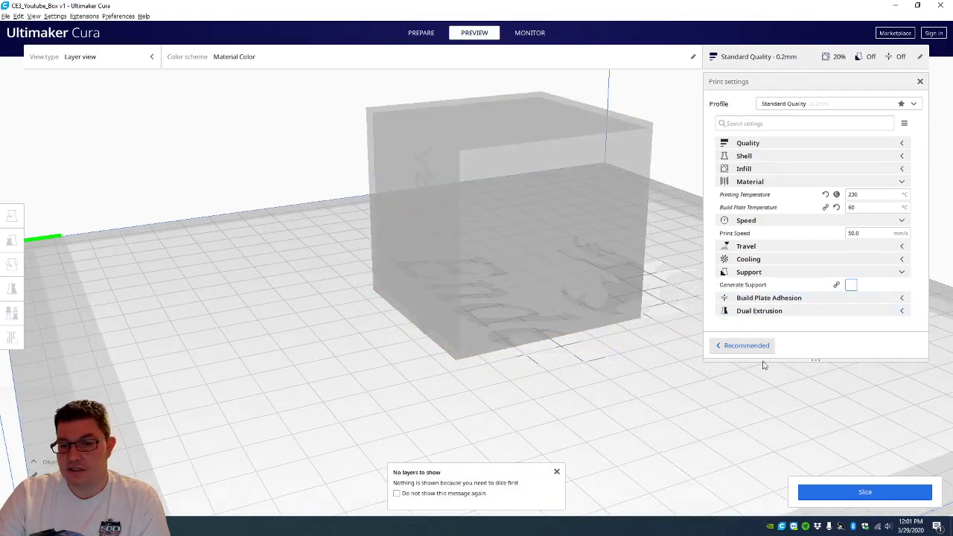
left_click(421, 33)
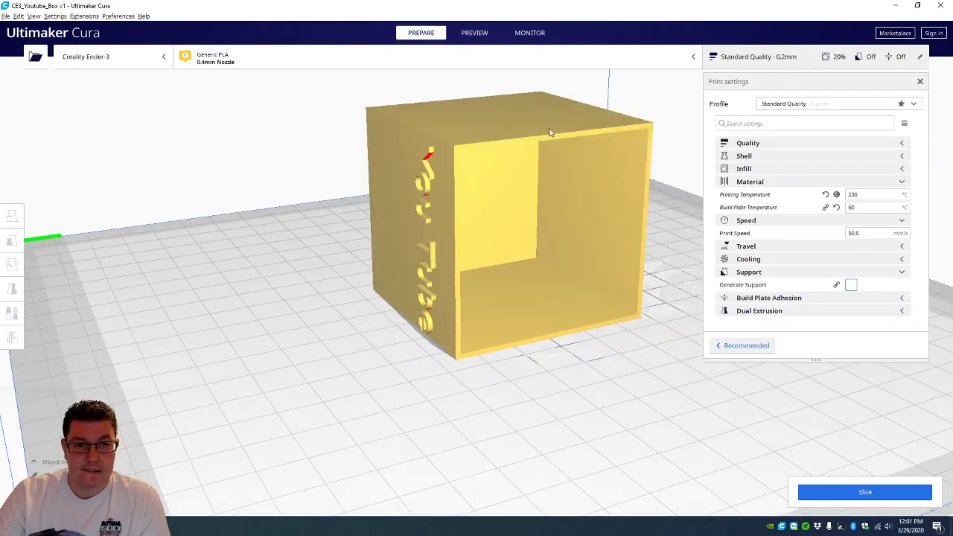
left_click(497, 214)
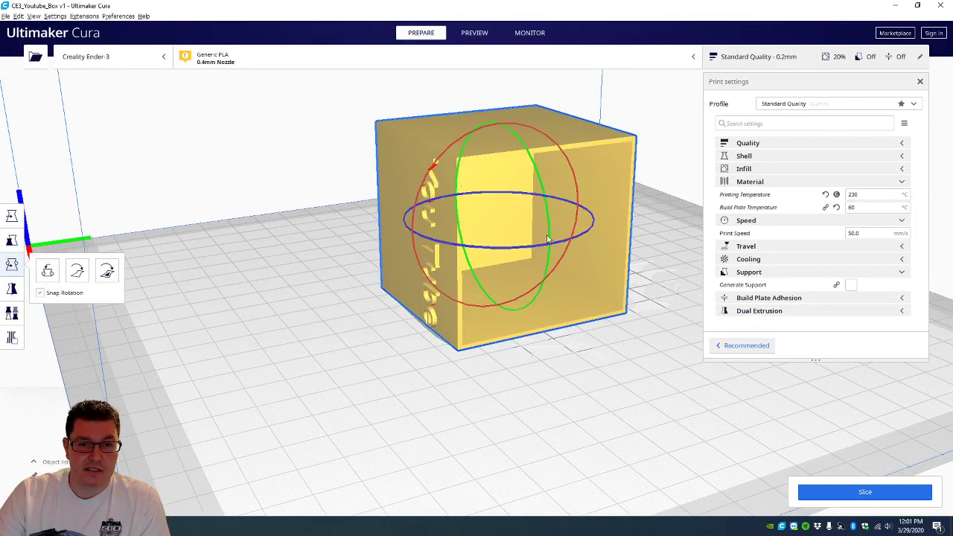
left_click_drag(547, 237, 480, 149)
mouse_move(513, 194)
right_mouse_down()
mouse_move(666, 332)
mouse_move(549, 395)
mouse_move(648, 351)
mouse_move(668, 283)
mouse_move(764, 337)
mouse_move(515, 187)
right_mouse_up()
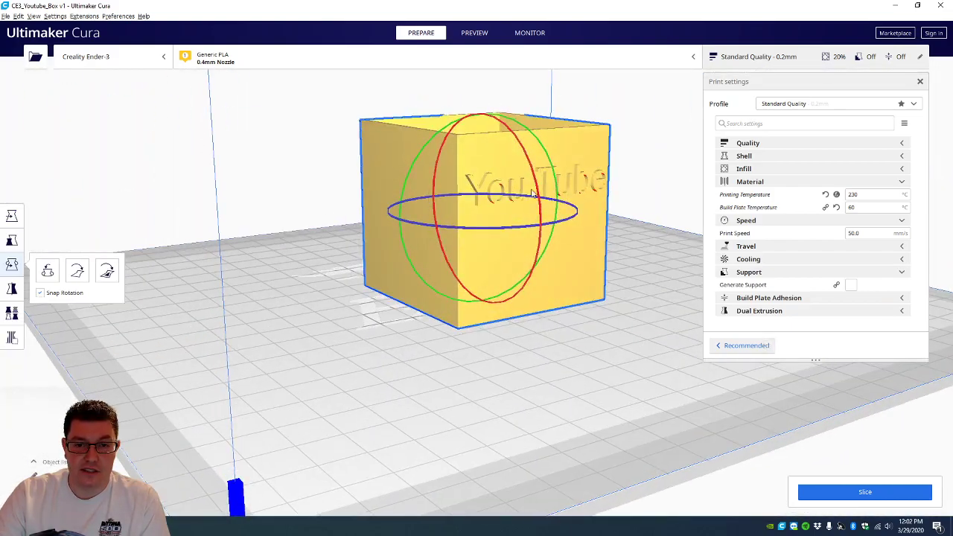
Re-enable Generate Support with Touching Buildplate placement and slice the upright box (3 h 15 min)
left_click(851, 286)
left_click(864, 299)
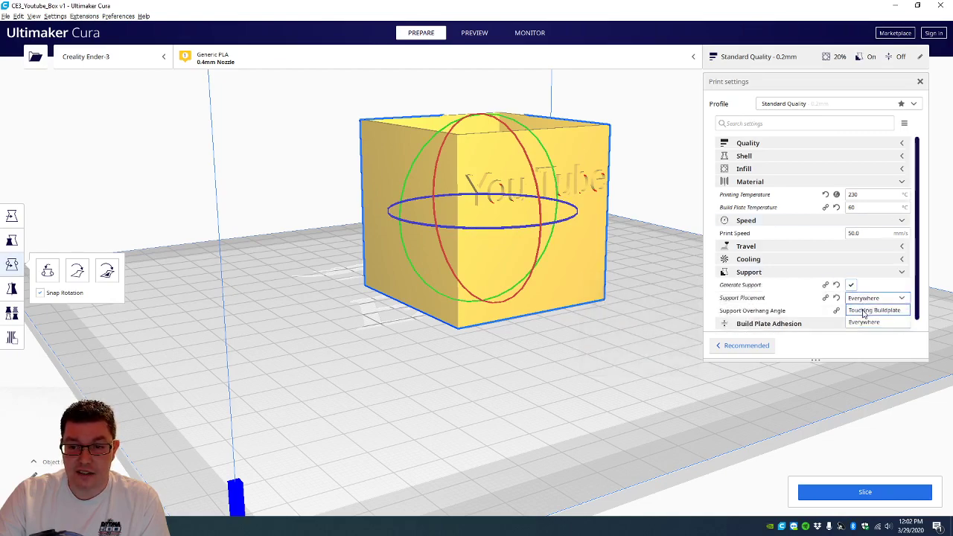
left_click(863, 310)
right_click_drag(745, 365, 789, 447)
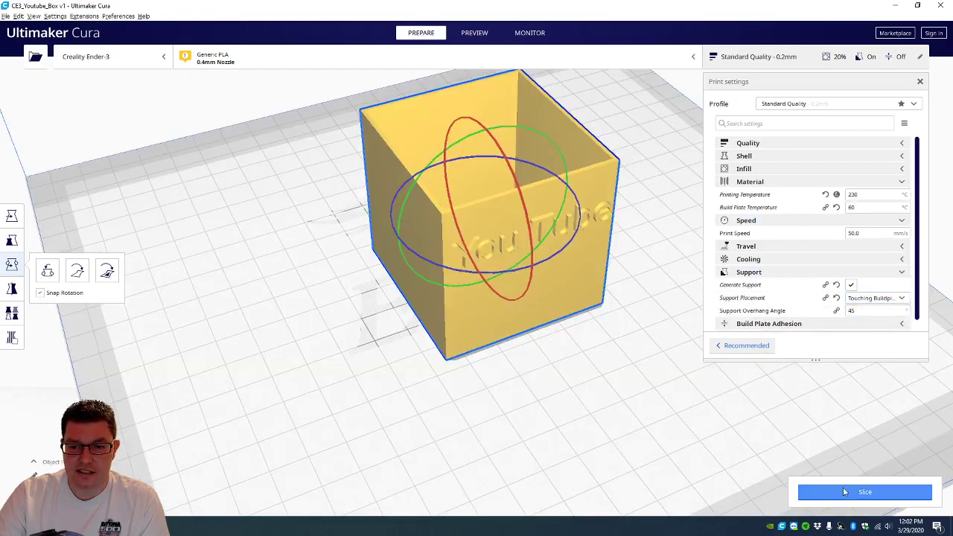
left_click(845, 491)
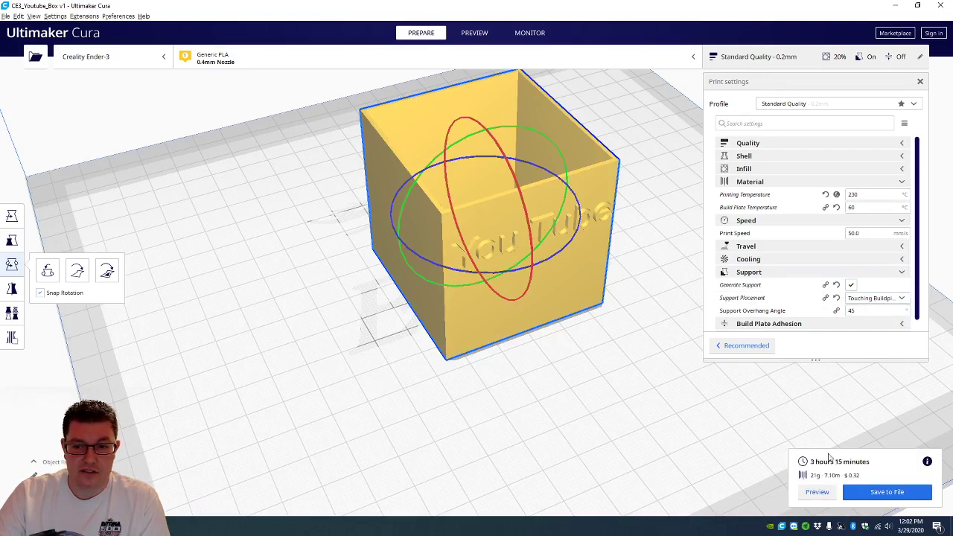
In layer Preview, inspect the support columns beneath the raised You Tube lettering from several angles
left_click(480, 33)
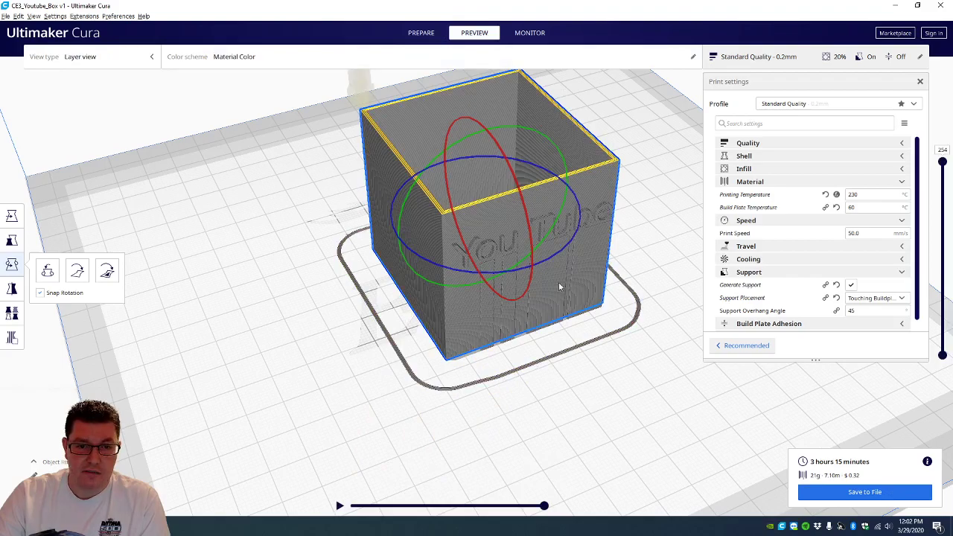
right_click_drag(529, 296, 591, 324)
left_click(592, 347)
scroll(531, 277, "up", 5)
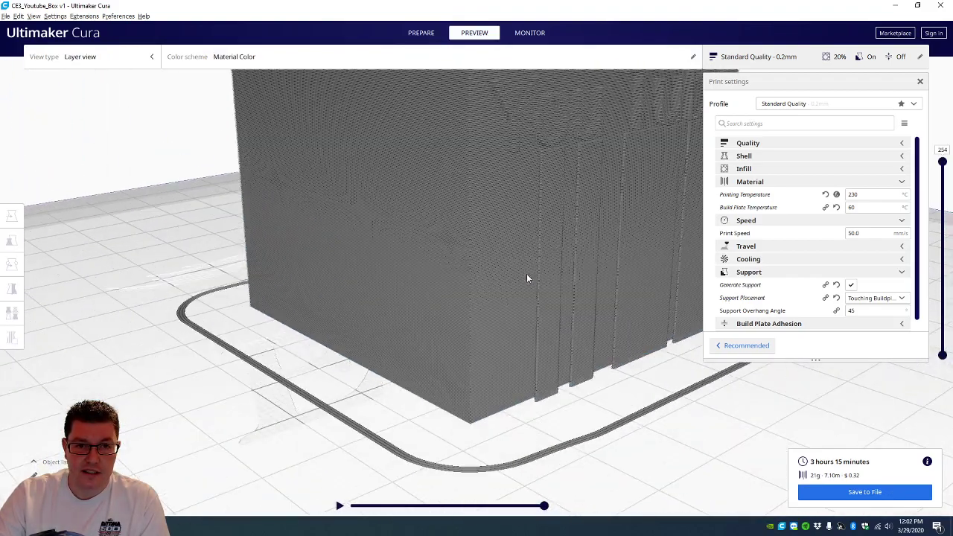
right_click_drag(572, 243, 408, 283)
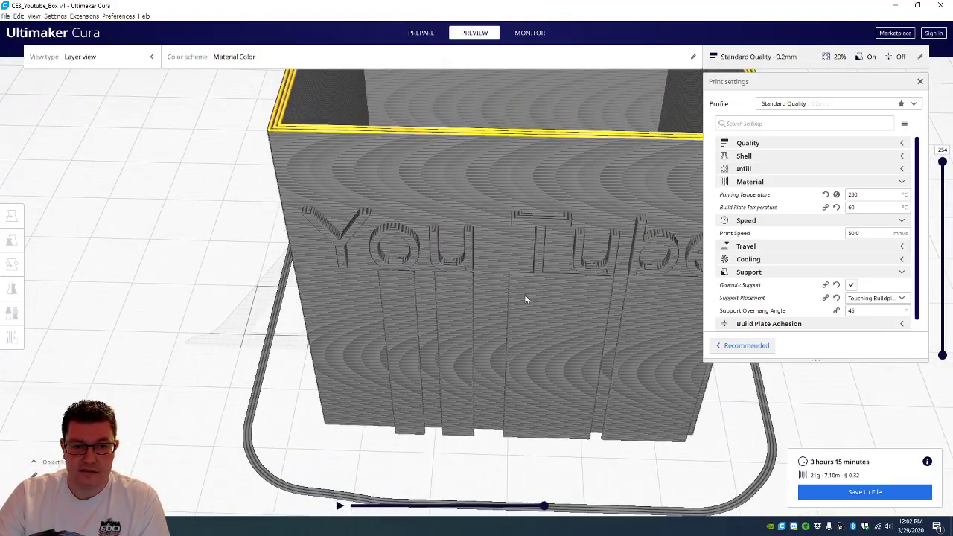
right_click_drag(633, 314, 421, 263)
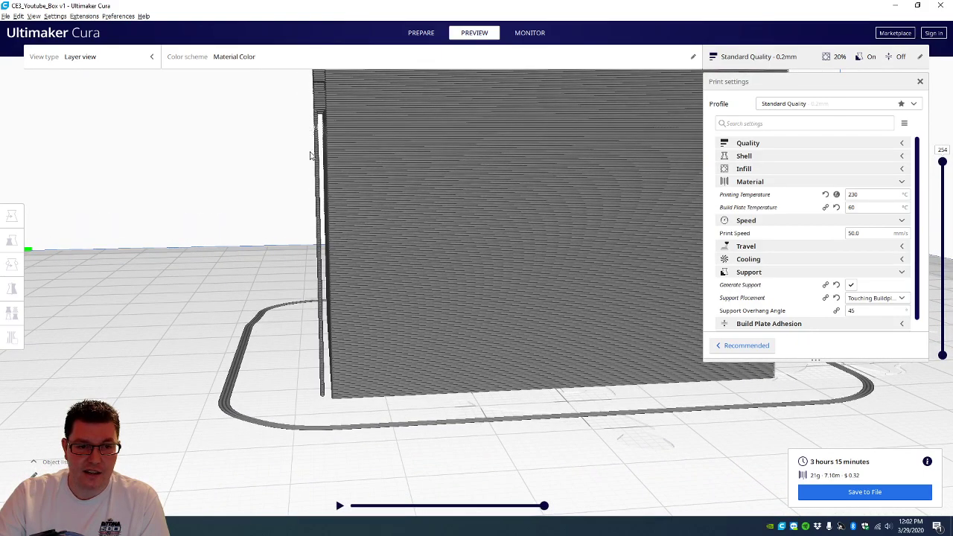
right_click_drag(311, 155, 546, 223)
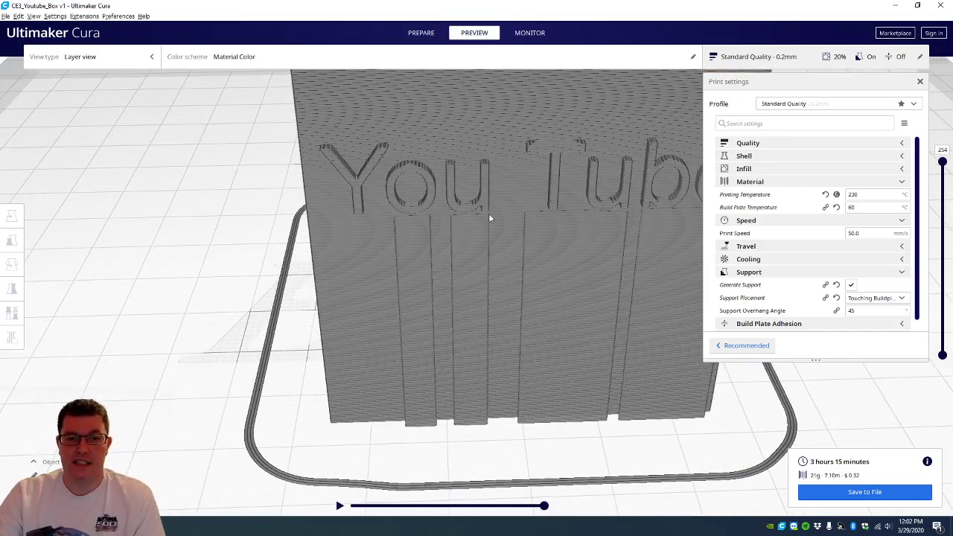
Disable Generate Support, re-slice the upright box (2 h 56 min, 20 g), and preview it unsupported
left_click(852, 285)
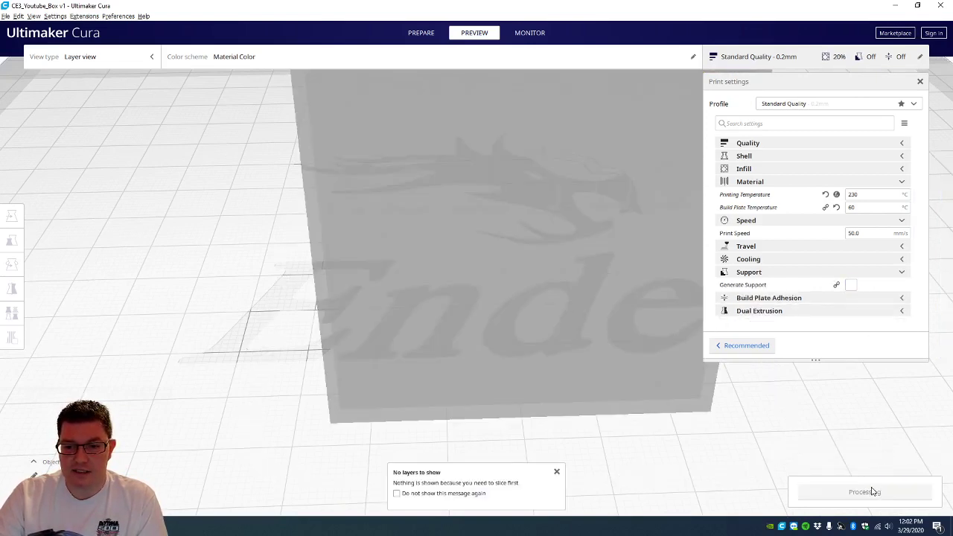
left_click(421, 35)
scroll(595, 257, "down", 3)
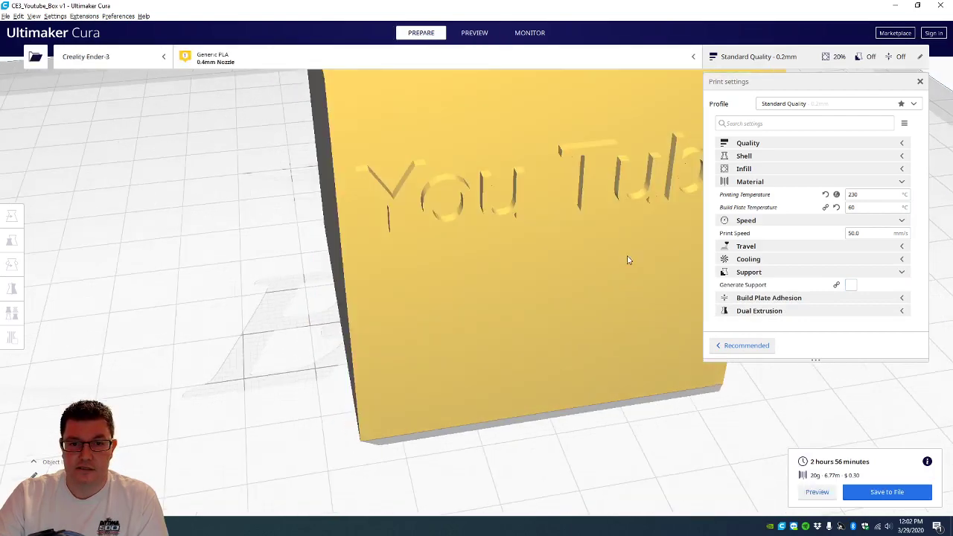
right_click_drag(627, 260, 525, 238)
left_click(475, 34)
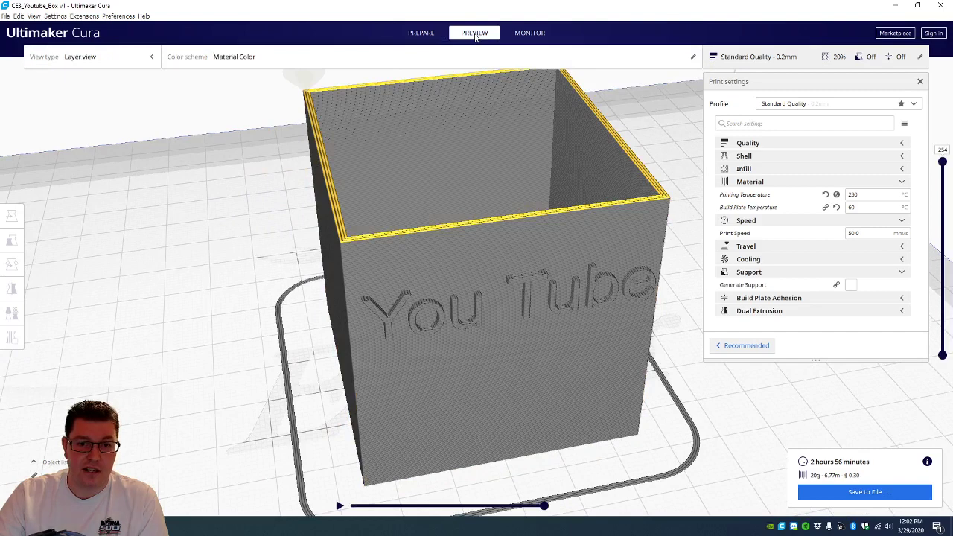
left_click(920, 82)
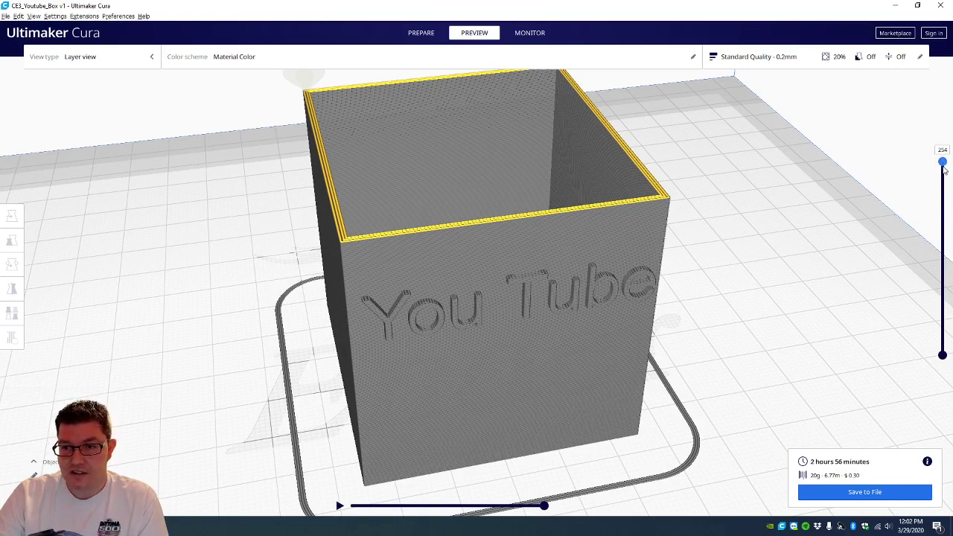
Drag the layer slider down to the first layer, then back up to layer 108
left_click_drag(943, 163, 950, 358)
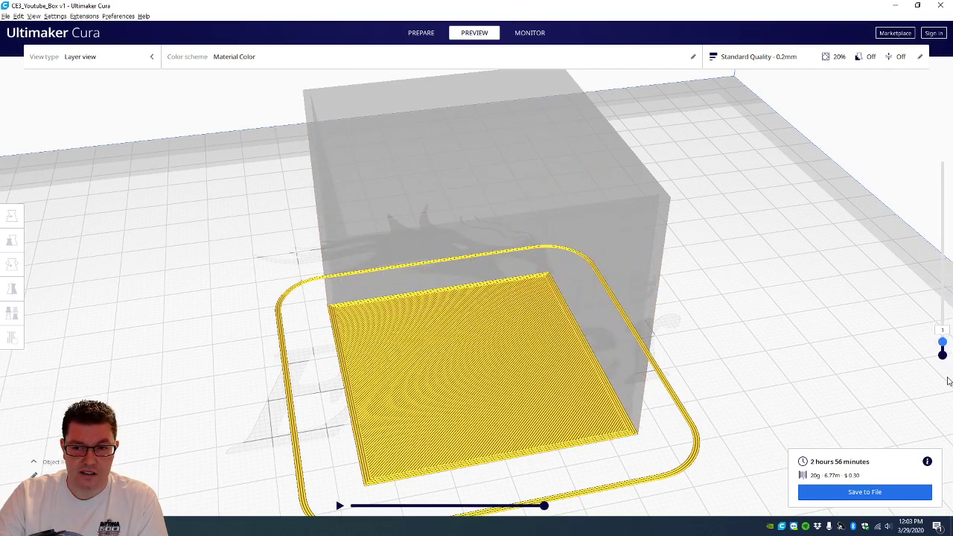
right_click_drag(757, 368, 730, 315)
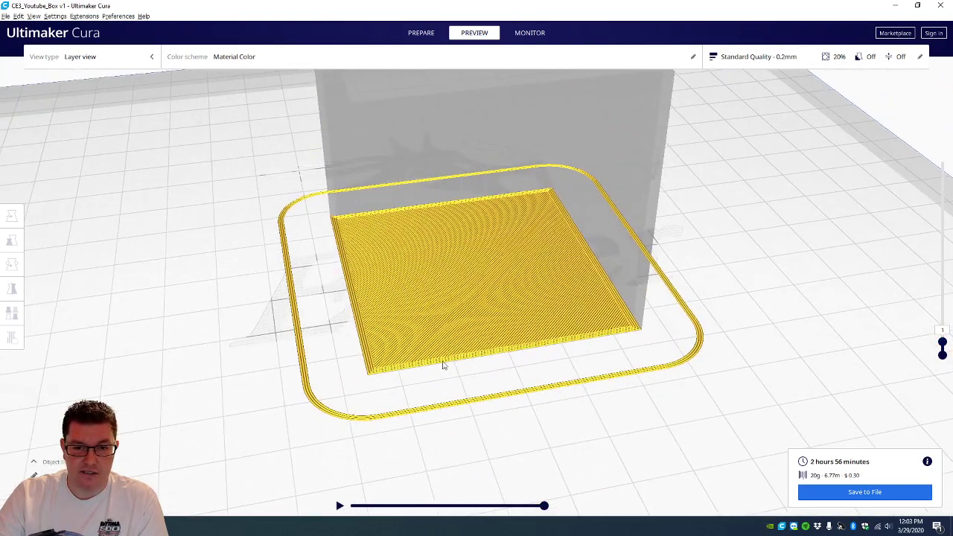
right_click_drag(946, 372, 906, 331)
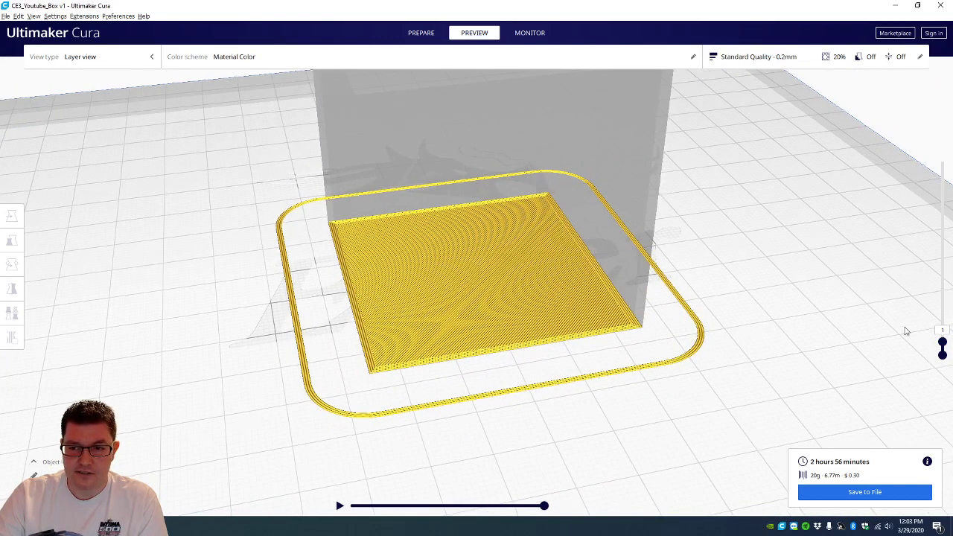
left_click_drag(942, 342, 950, 210)
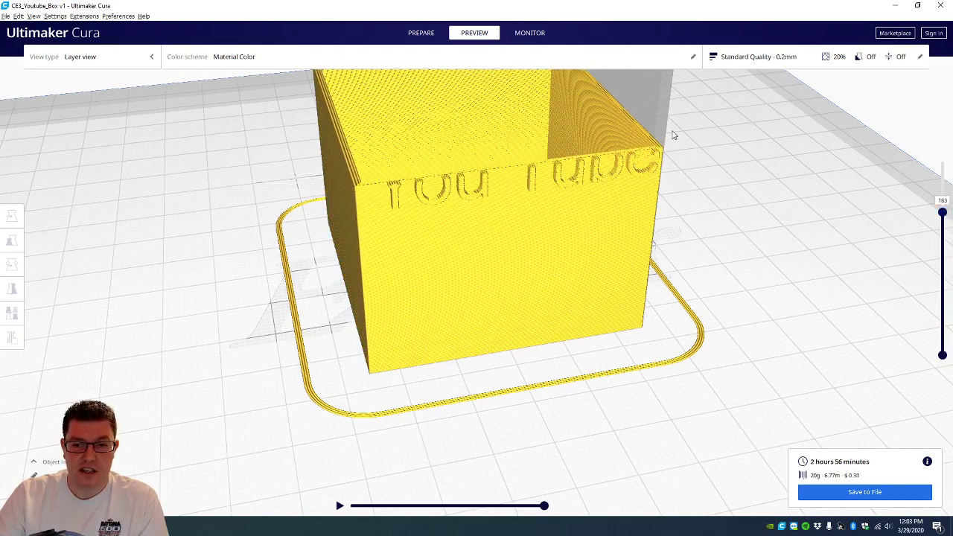
Scrub the current layer's toolpath and play the print simulation around the box rim
right_click_drag(672, 135, 696, 193)
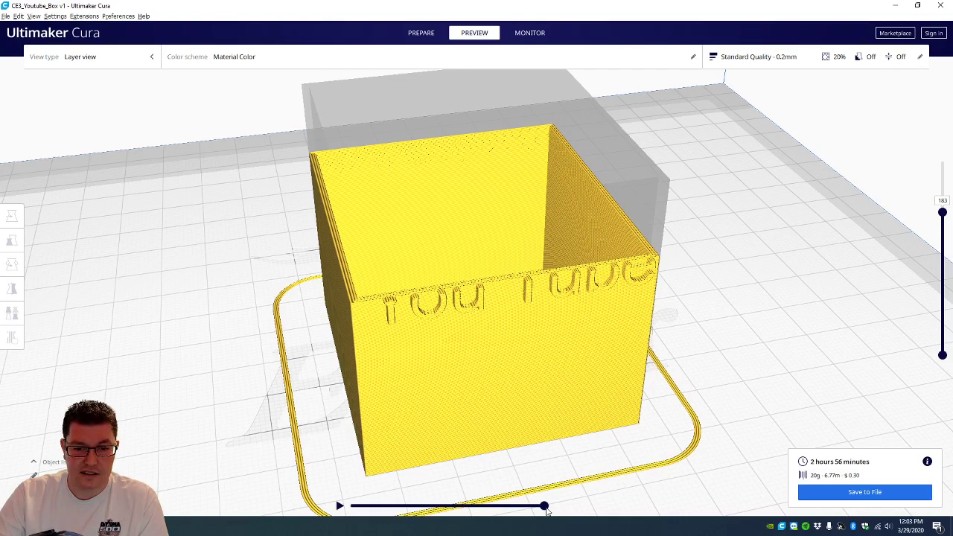
left_click_drag(546, 508, 344, 503)
left_click(340, 507)
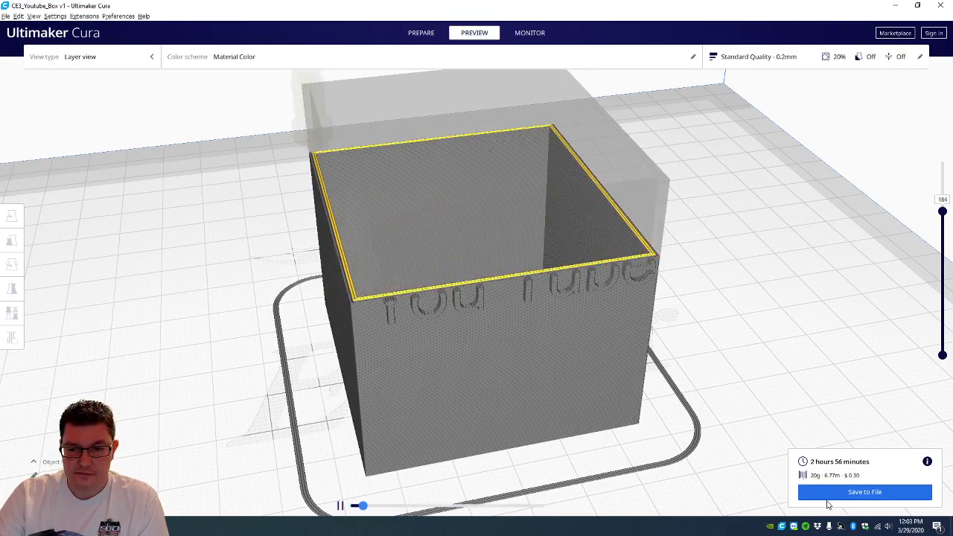
Save the sliced G-code as CE3_Youtube_Box v1.gcode in the Downloads folder
left_click(832, 495)
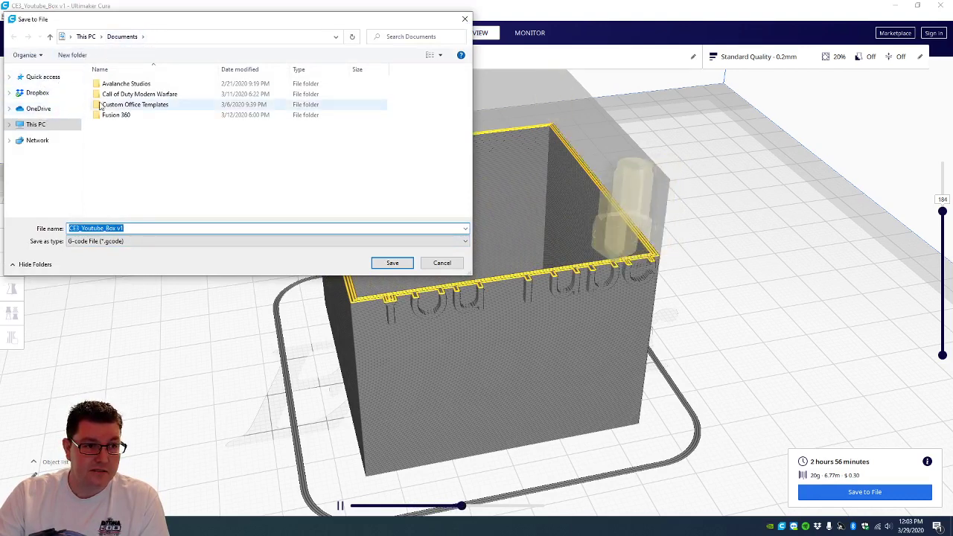
left_click(76, 37)
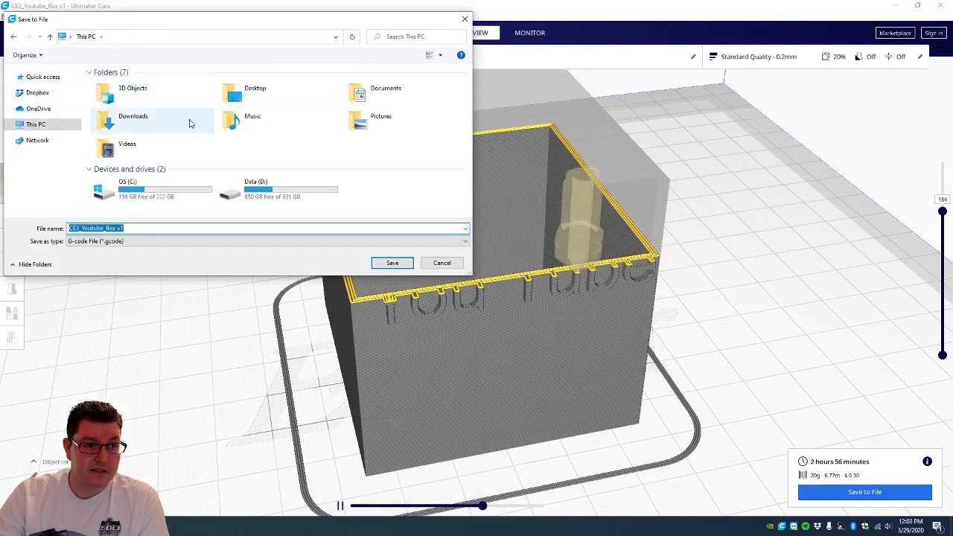
double_click(158, 123)
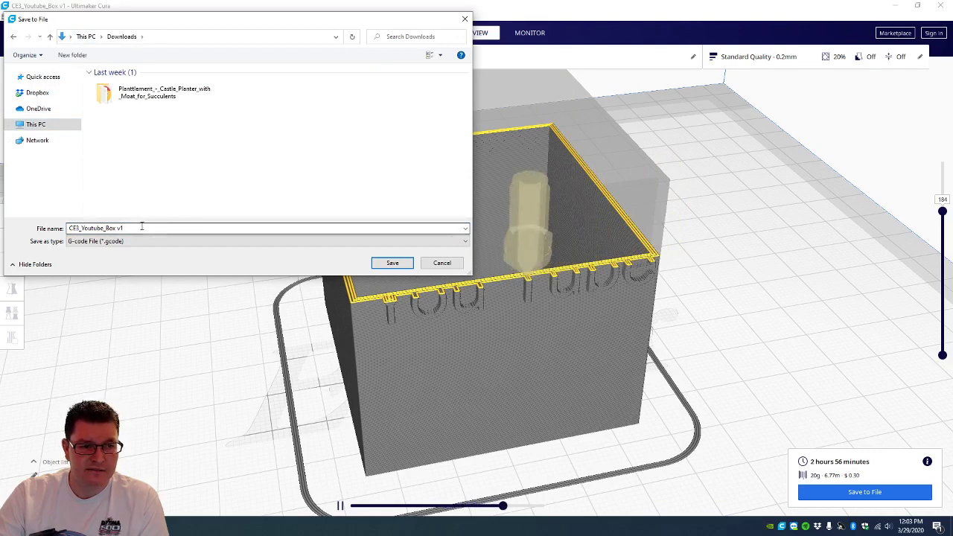
left_click(393, 263)
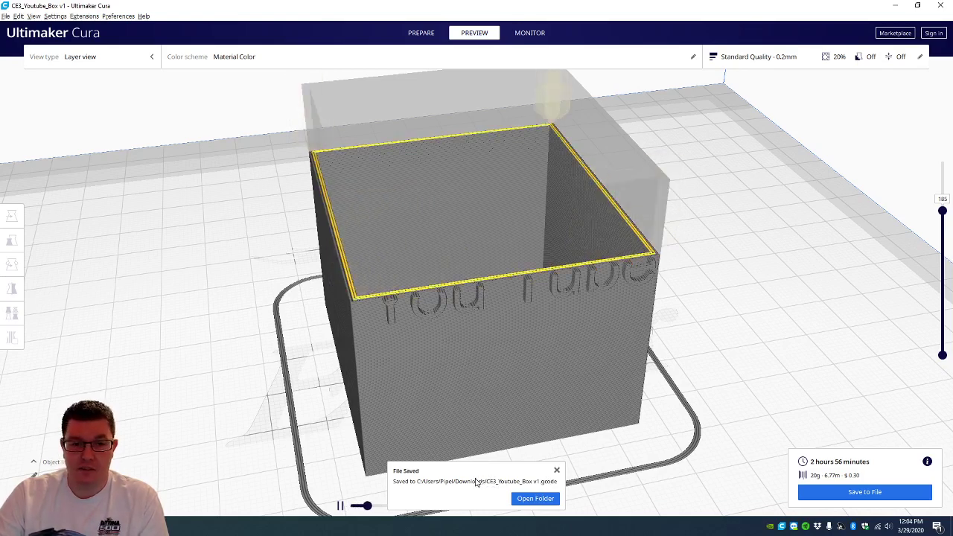
scroll(474, 484, "down", 1)
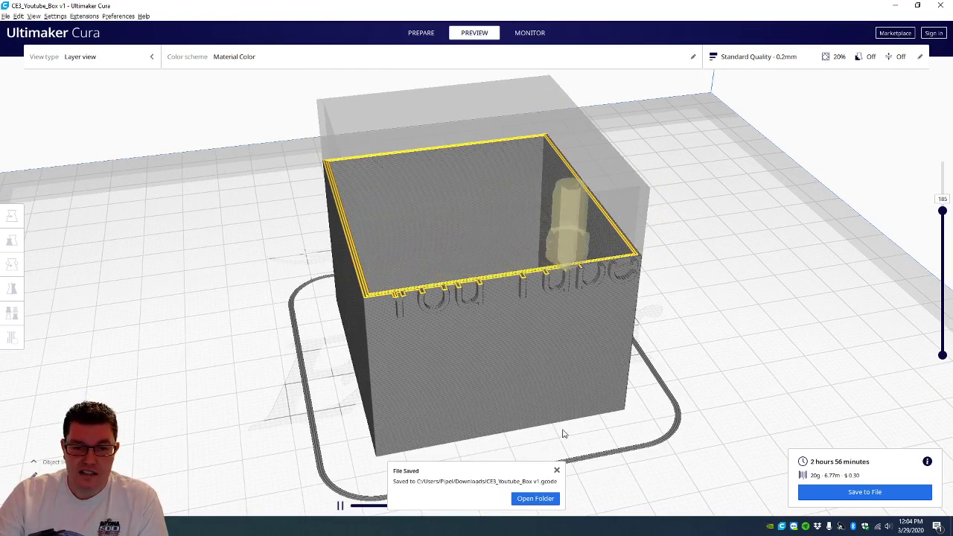
middle_click_drag(564, 434, 671, 341)
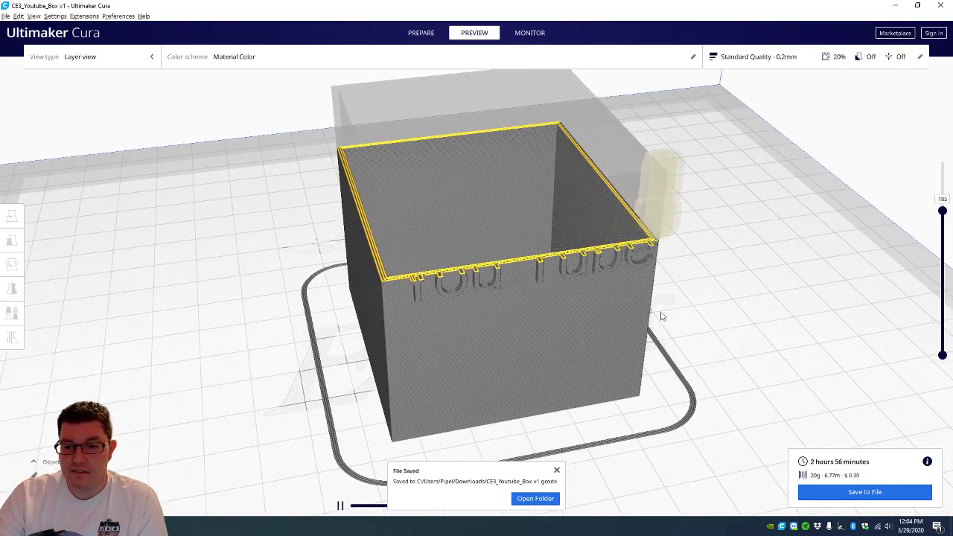
mouse_move(660, 313)
right_mouse_down()
mouse_move(656, 335)
mouse_move(653, 300)
right_mouse_up()
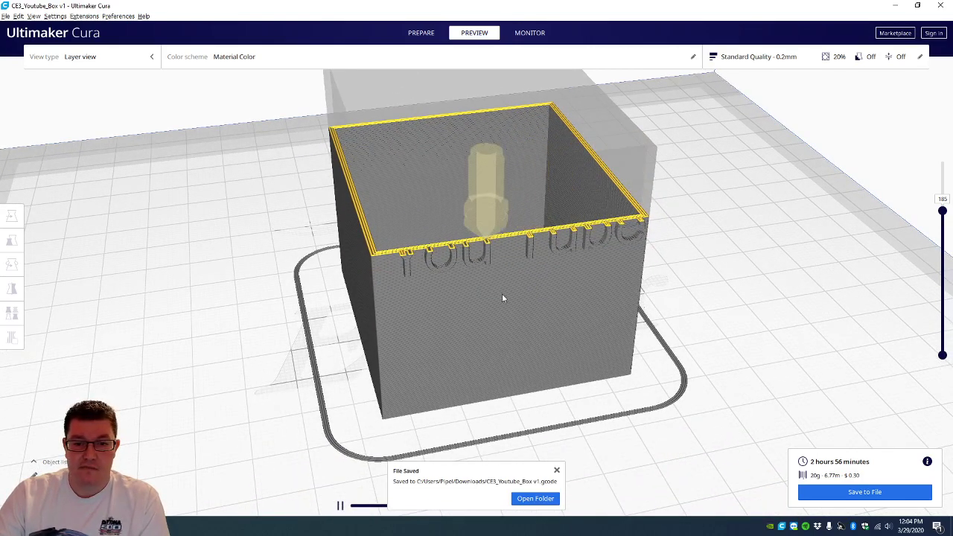
right_click_drag(517, 308, 503, 323)
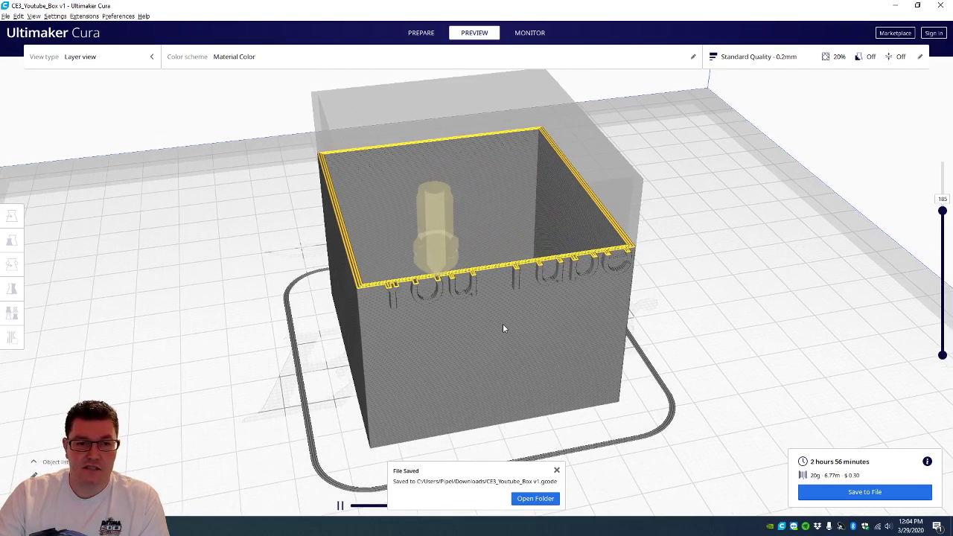